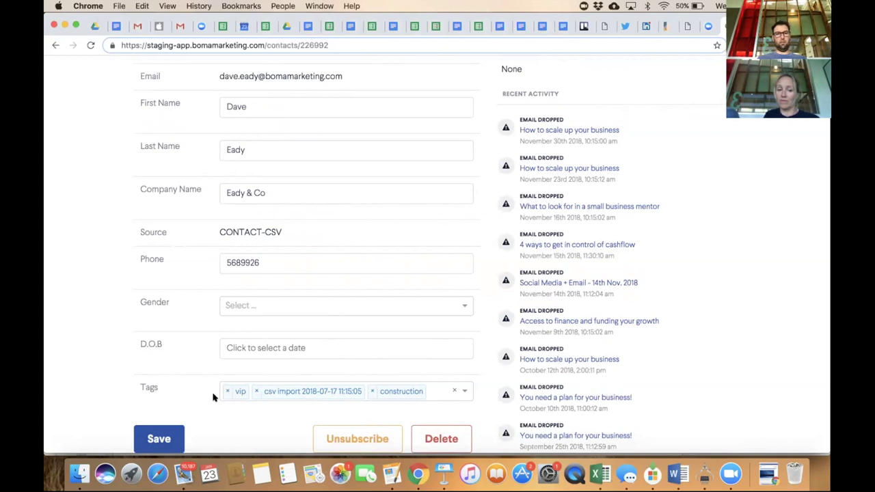
Leave the contact record, return to the dashboard and open the brand logo and colours setup.
scroll(212, 397, "up", 5)
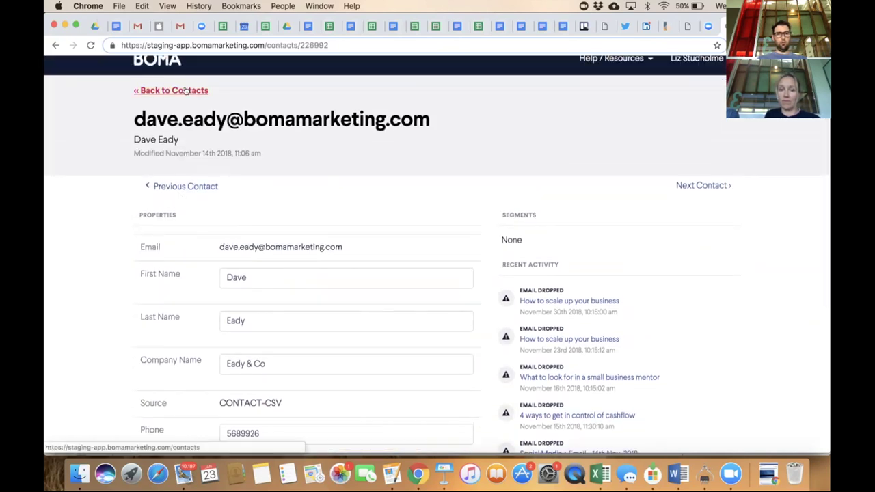
left_click(185, 91)
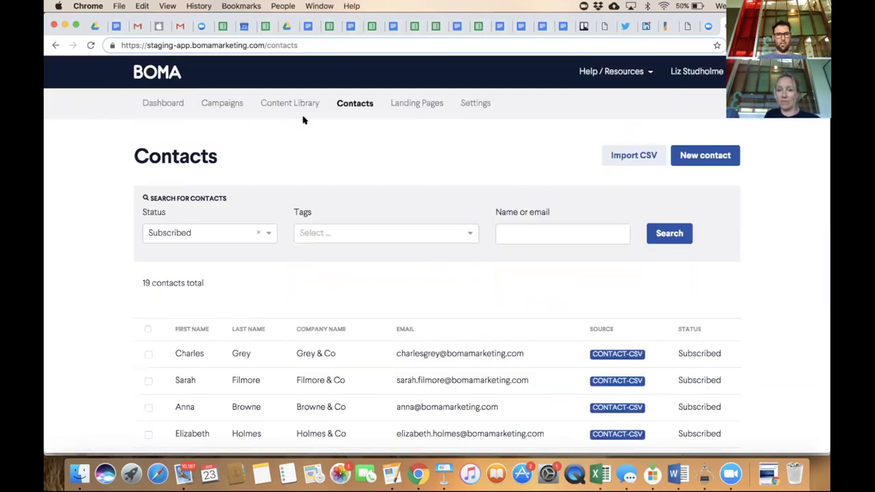
left_click(164, 104)
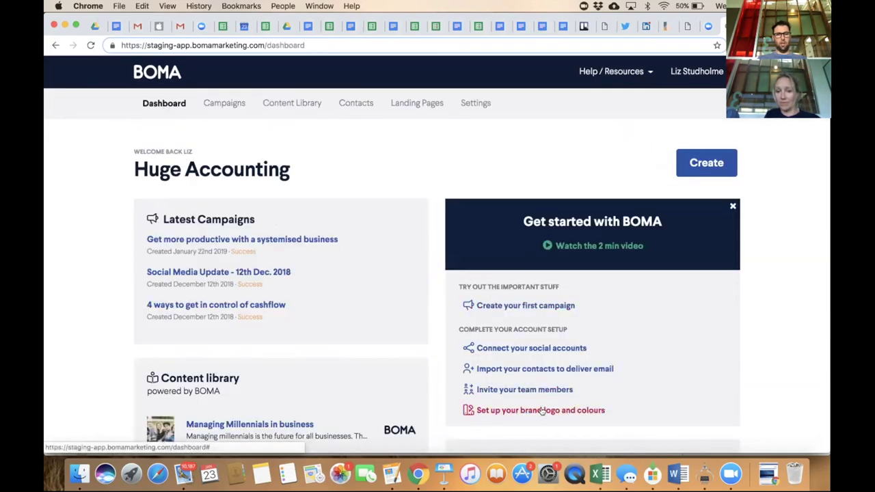
left_click(541, 410)
scroll(543, 409, "down", 3)
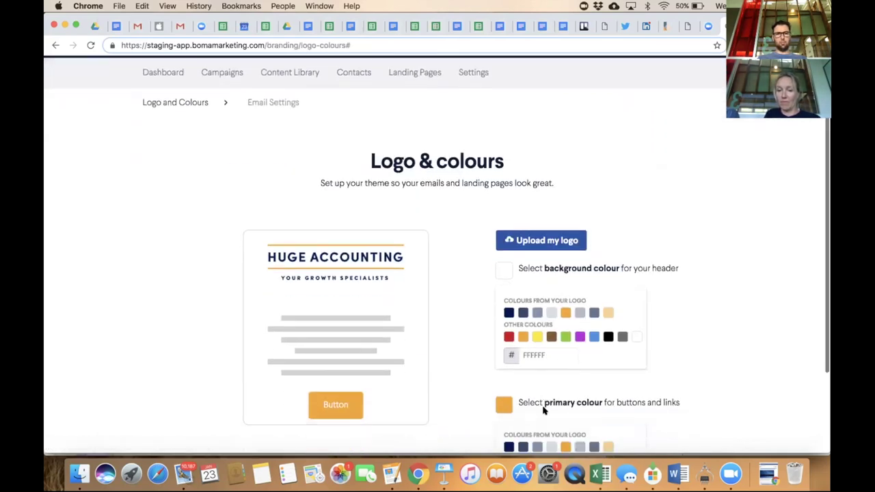
scroll(544, 410, "down", 1)
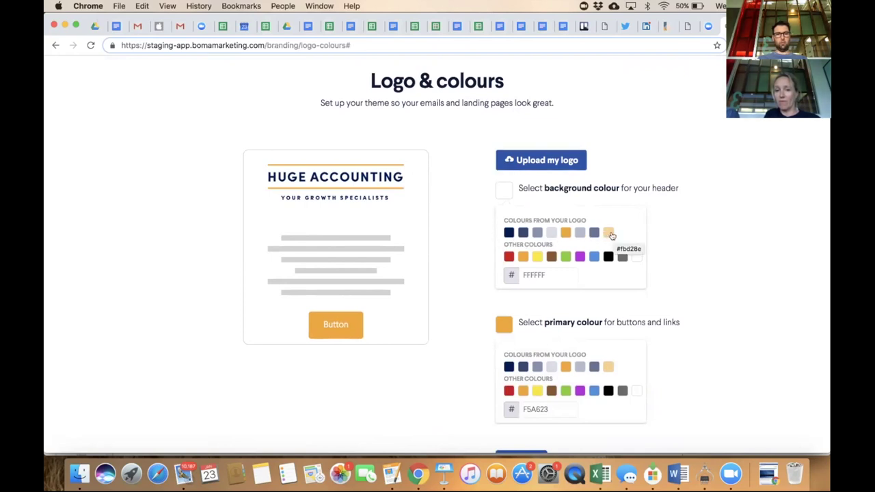
scroll(610, 234, "down", 1)
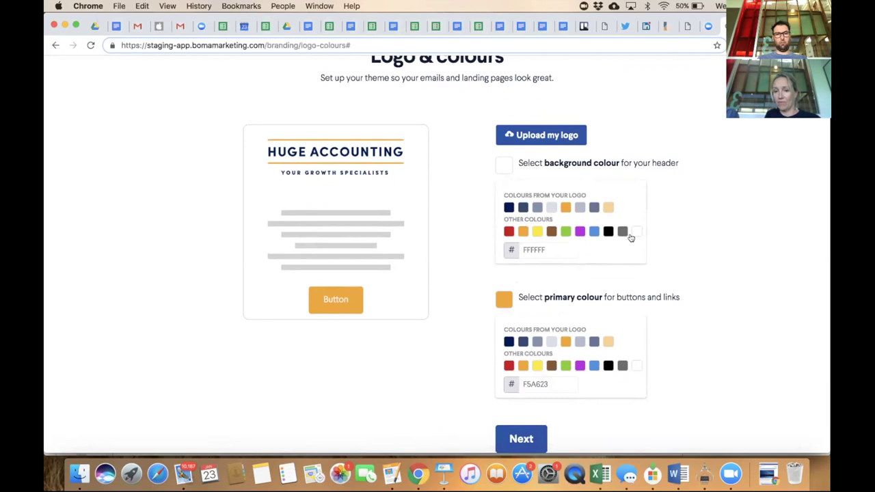
Try header background colours B4BCCD, DADEE7 and 334977, and restore white (FFFFFF).
left_click(580, 209)
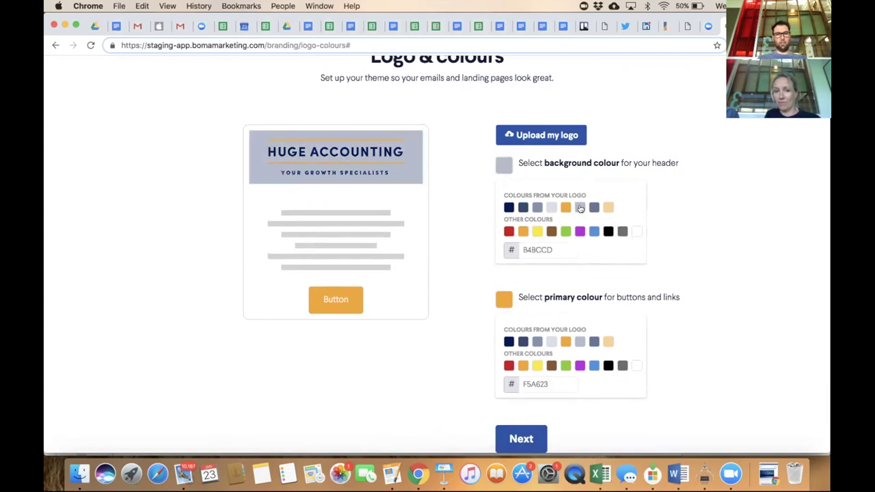
left_click(551, 208)
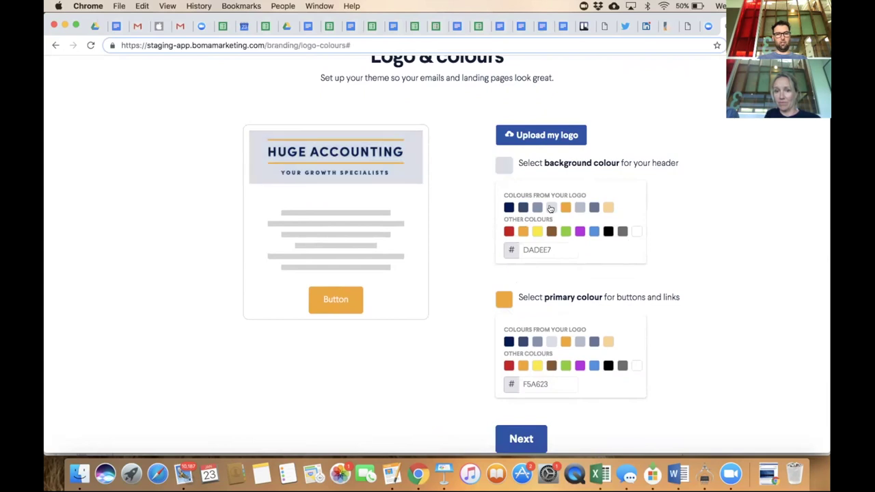
left_click(523, 207)
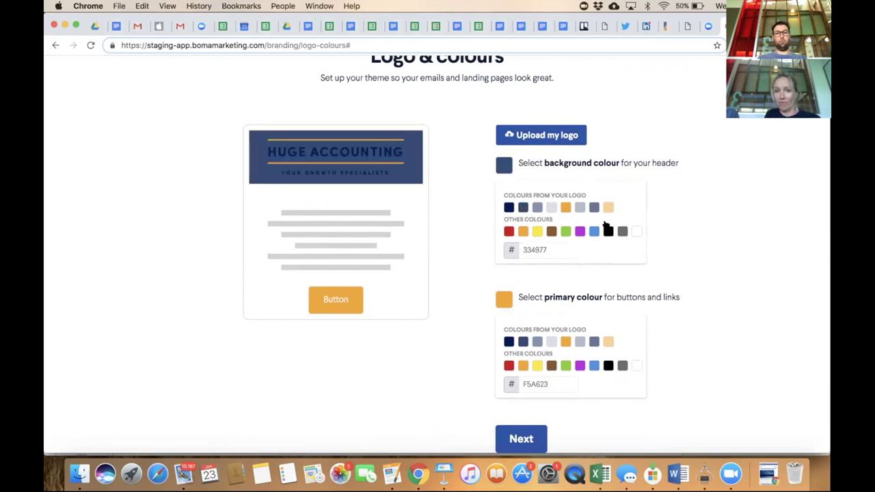
left_click(636, 231)
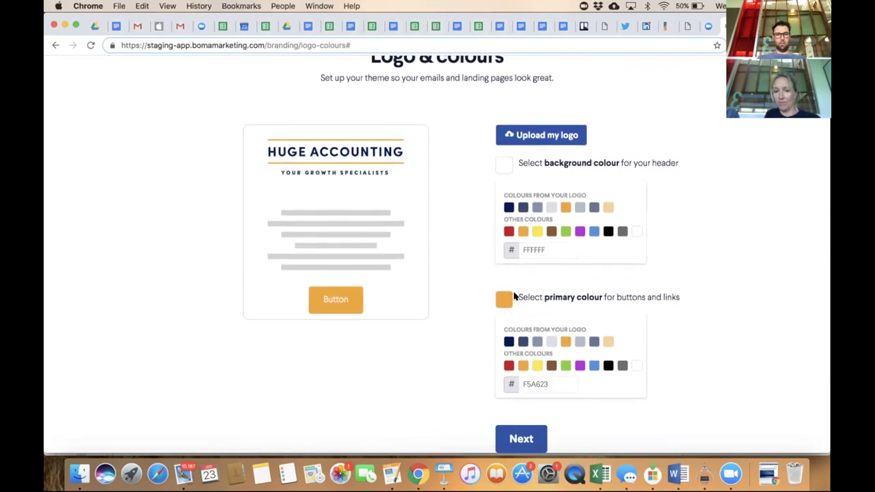
Try button and link primary colours 334977, DADEE7 and 4A90E2, and restore orange F5A623.
left_click(524, 341)
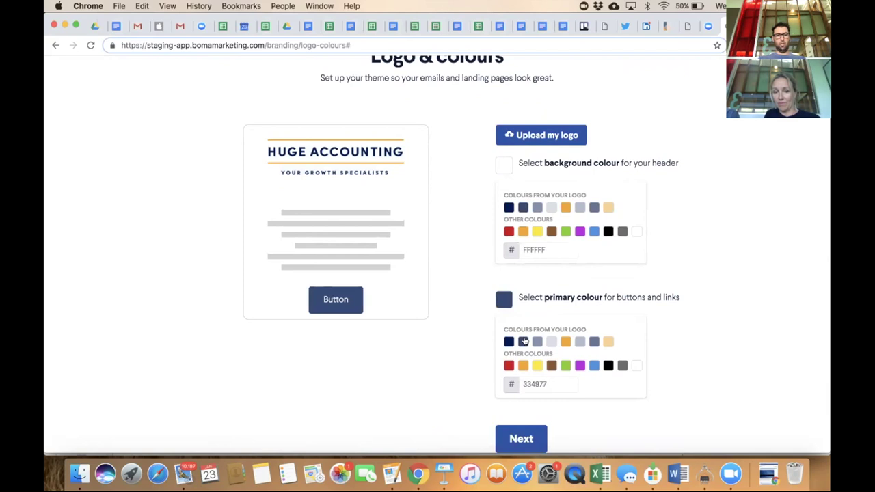
left_click(551, 341)
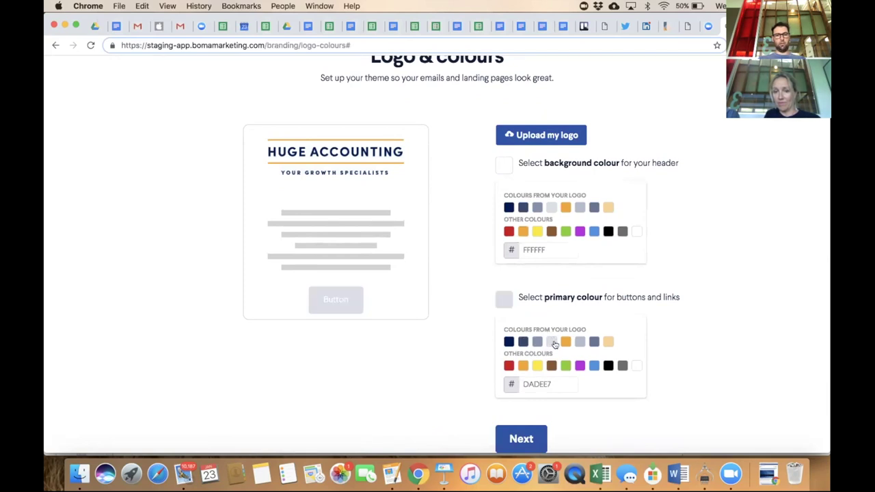
left_click(593, 365)
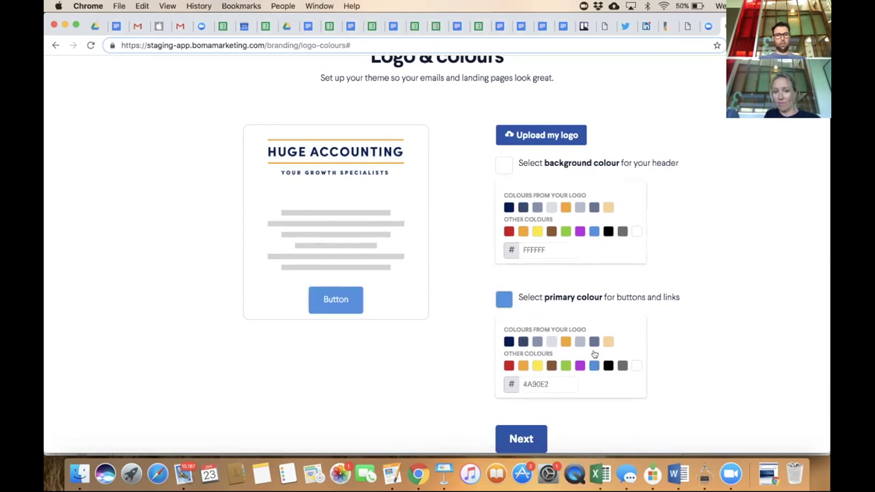
left_click(563, 341)
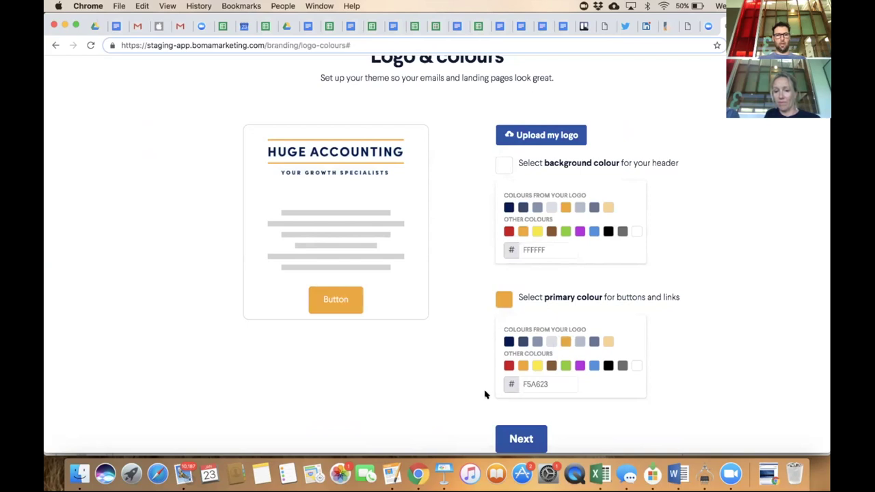
Continue to the email settings and review the physical address, timezone and default 'from' details.
left_click(521, 437)
scroll(520, 435, "down", 2)
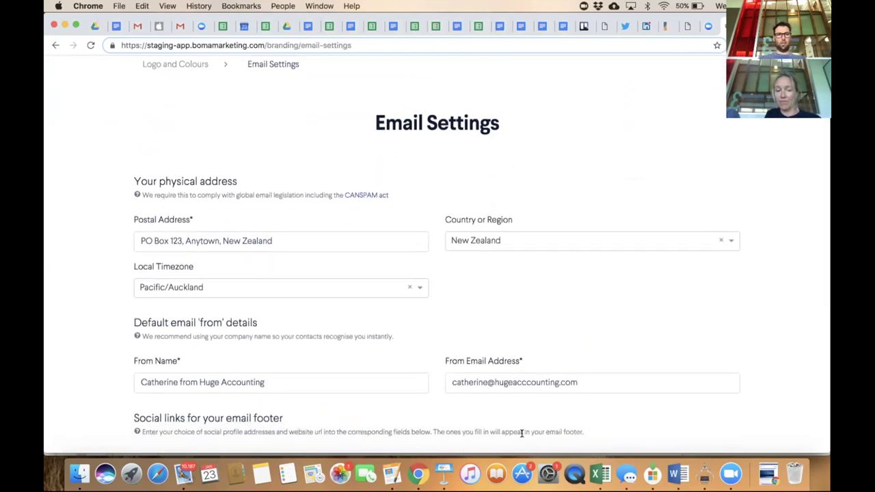
scroll(521, 434, "down", 1)
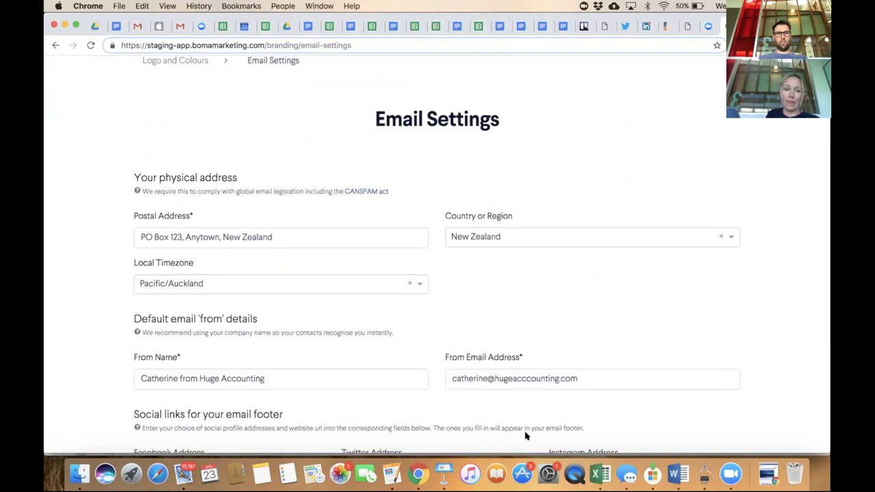
scroll(525, 435, "down", 3)
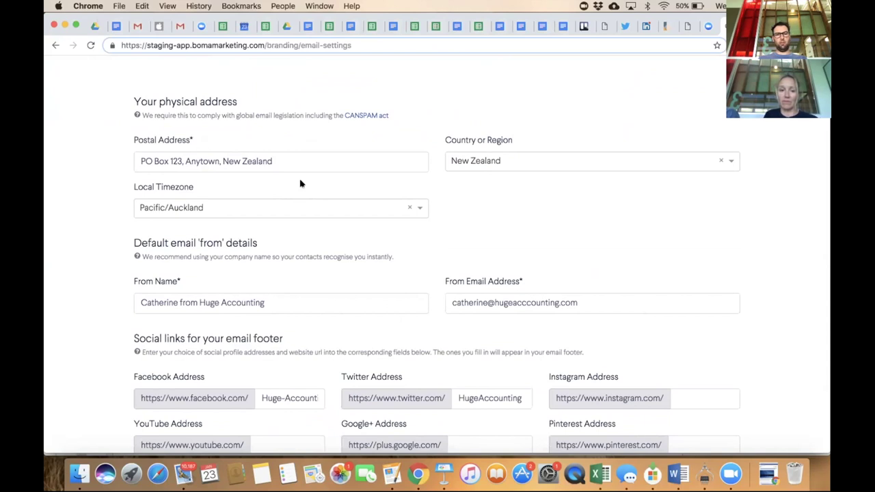
scroll(300, 183, "down", 1)
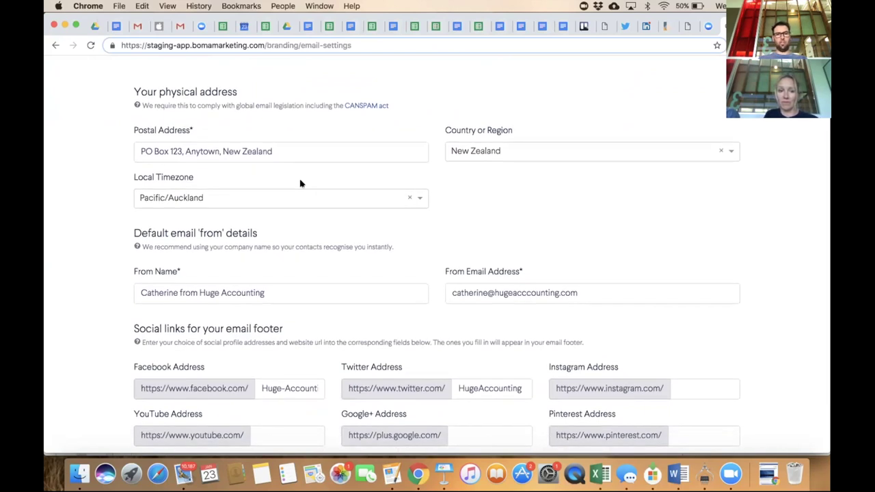
scroll(300, 183, "down", 2)
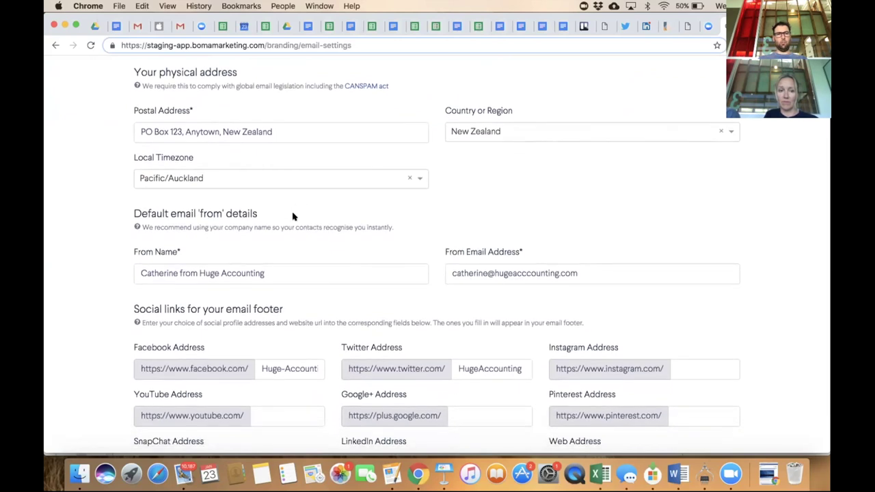
scroll(291, 223, "down", 1)
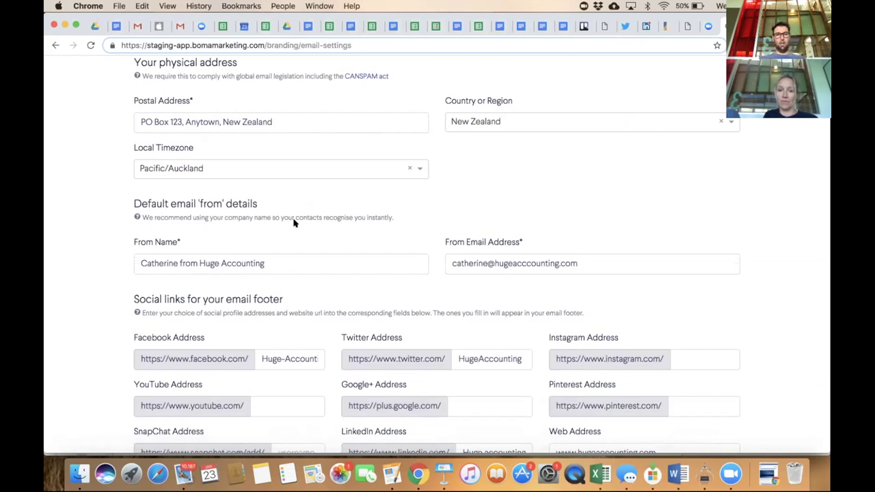
Check the country or region options and the footer social links, and save and exit the email settings.
left_click(731, 124)
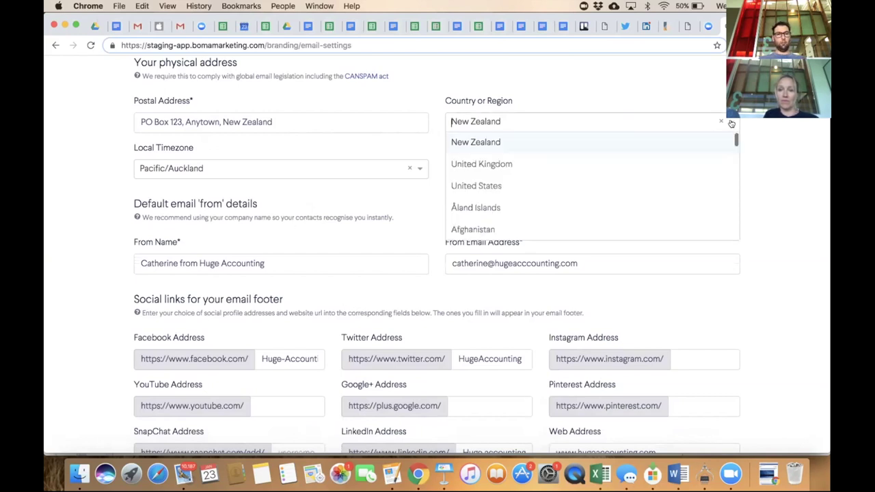
left_click(406, 231)
scroll(419, 248, "down", 3)
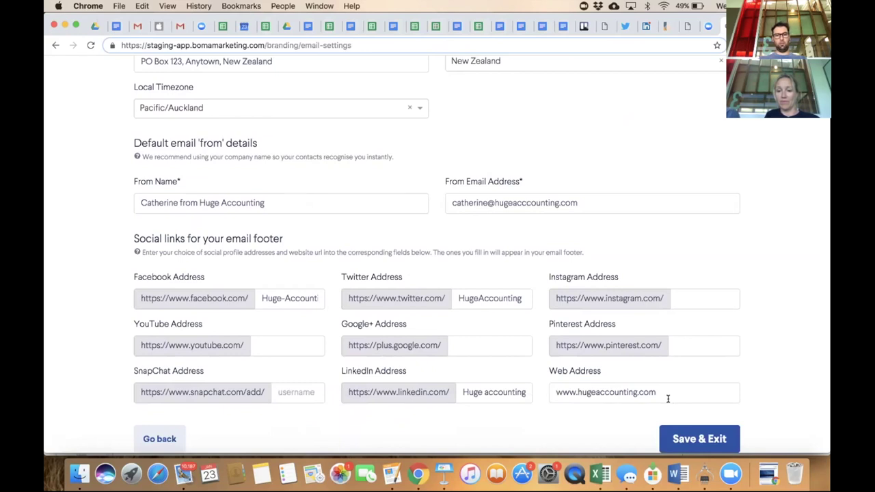
left_click(711, 437)
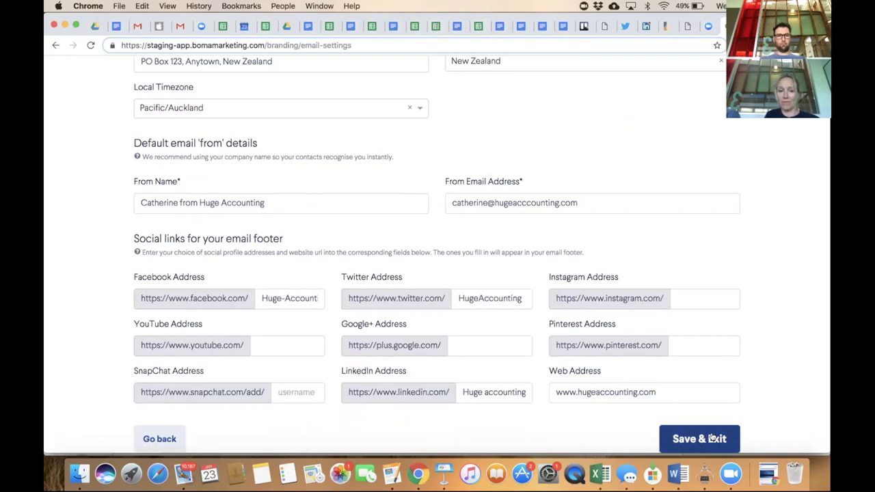
Look over the dashboard, view the content types available for creation and close the chooser.
scroll(712, 418, "down", 1)
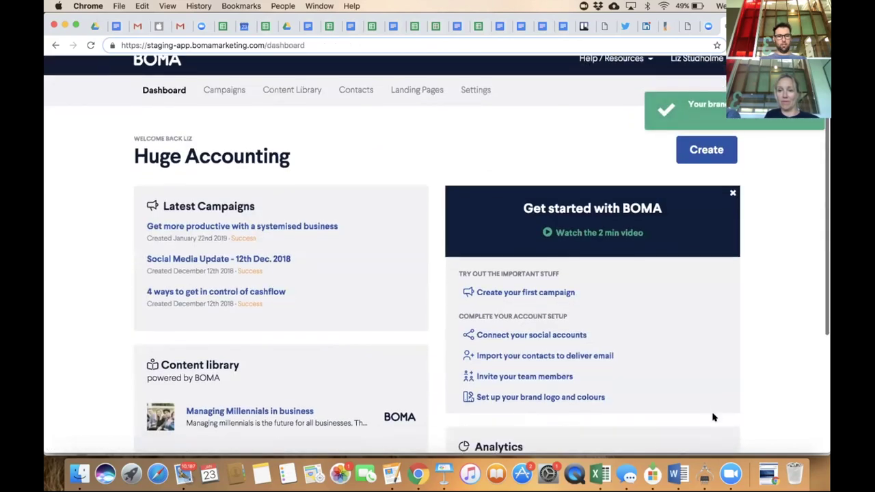
scroll(712, 417, "up", 1)
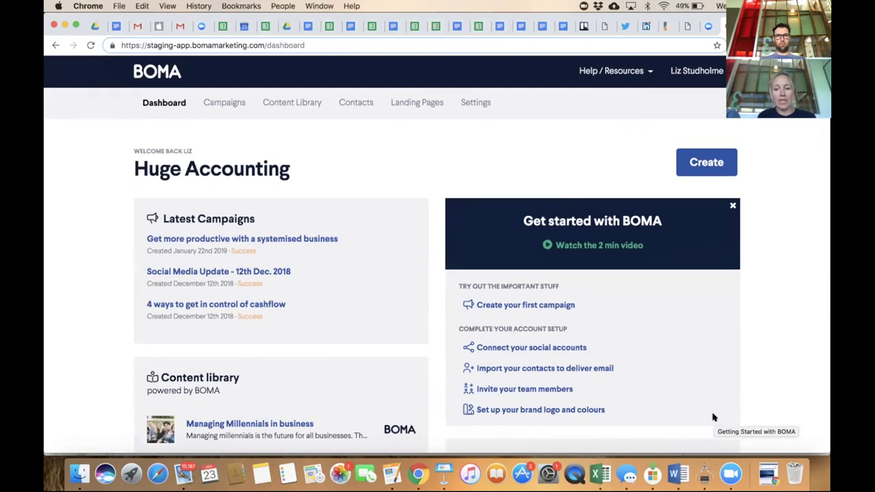
scroll(713, 417, "down", 2)
scroll(712, 416, "down", 1)
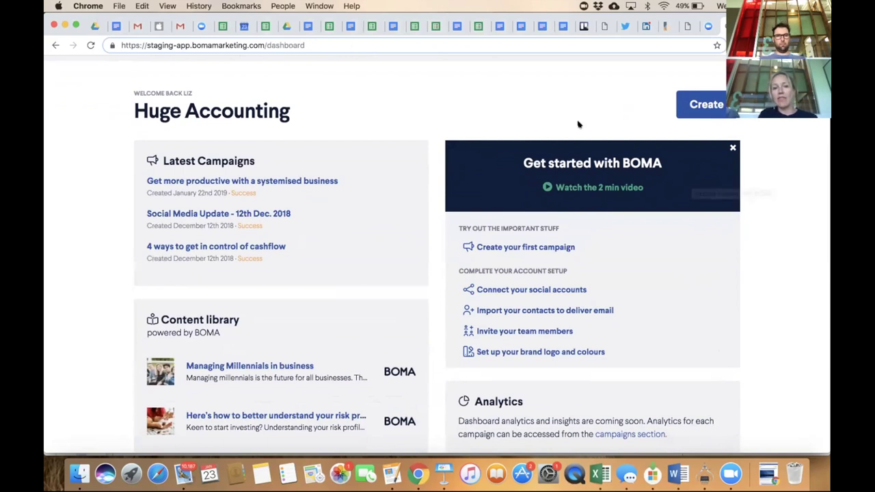
scroll(578, 123, "up", 1)
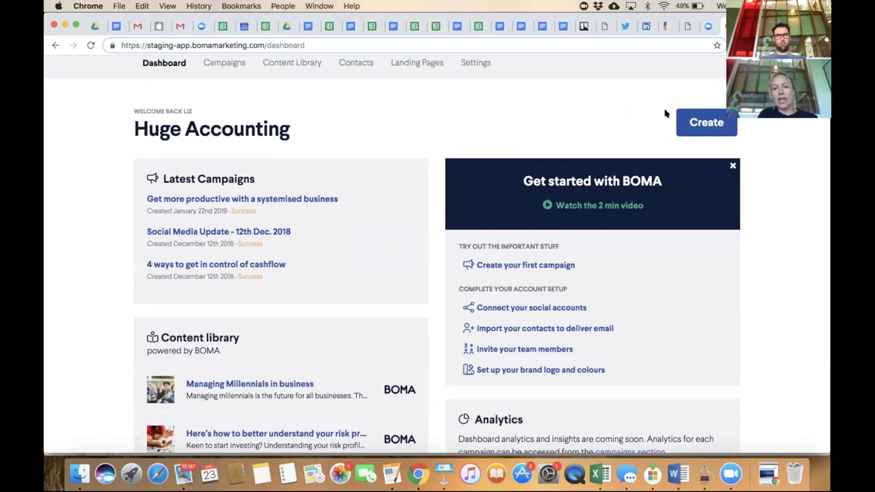
left_click(705, 123)
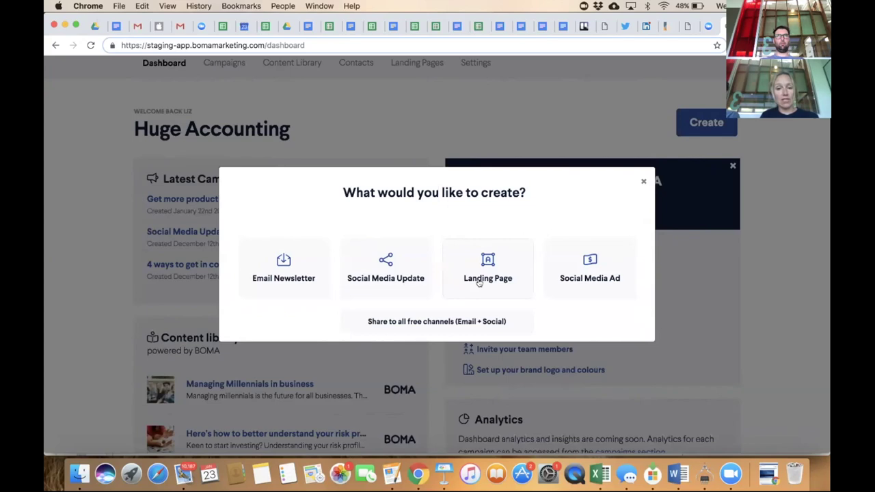
left_click(641, 183)
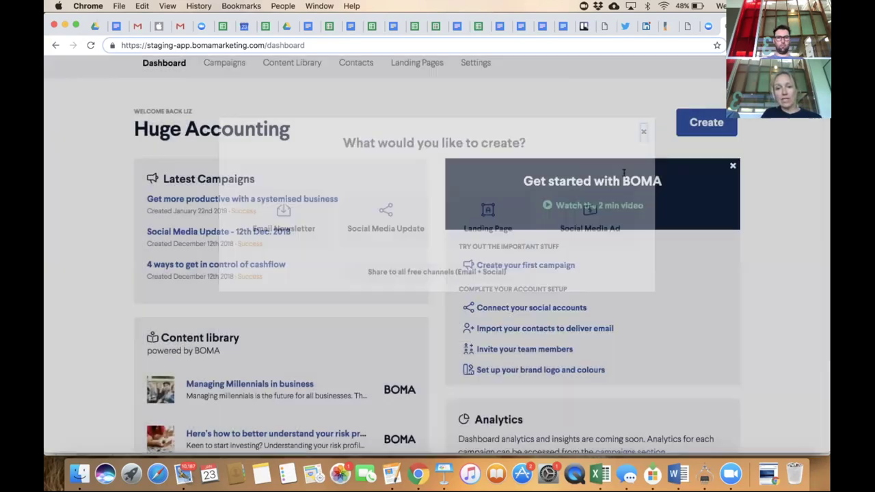
Open the full content library from the dashboard and browse its list of articles.
scroll(401, 239, "down", 1)
scroll(400, 240, "down", 4)
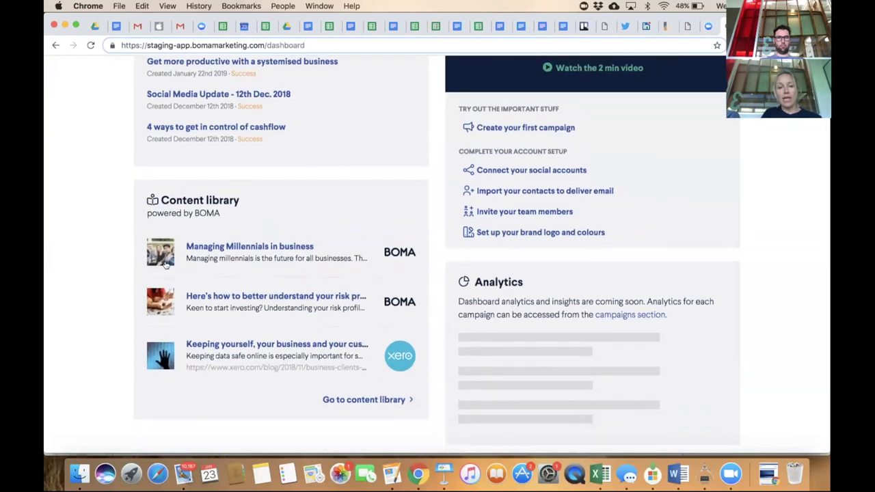
left_click(343, 399)
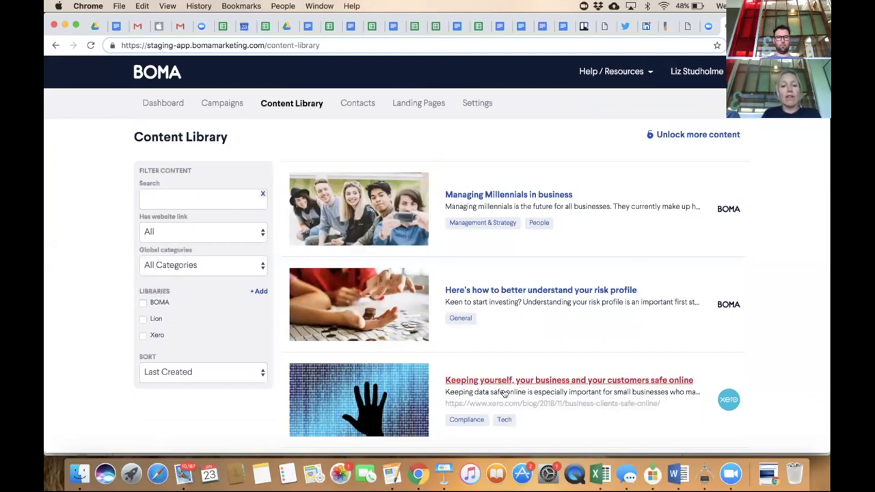
scroll(506, 386, "down", 3)
scroll(509, 386, "down", 1)
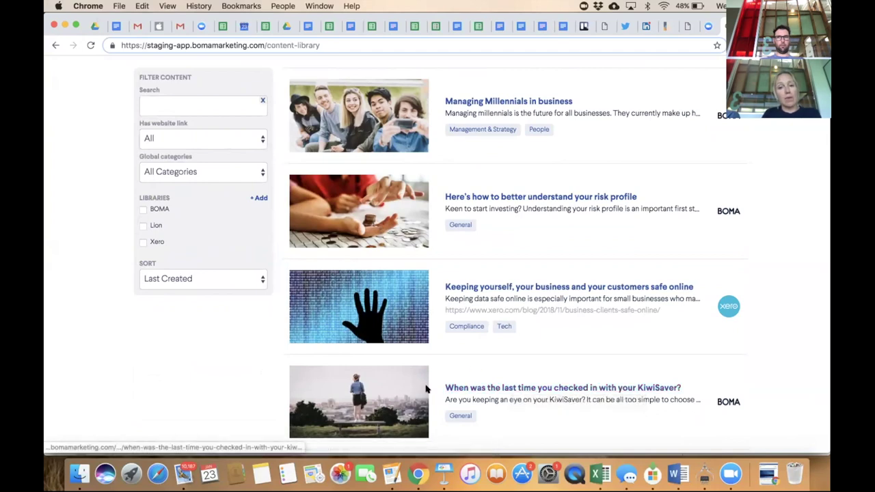
scroll(425, 388, "down", 1)
scroll(428, 395, "down", 4)
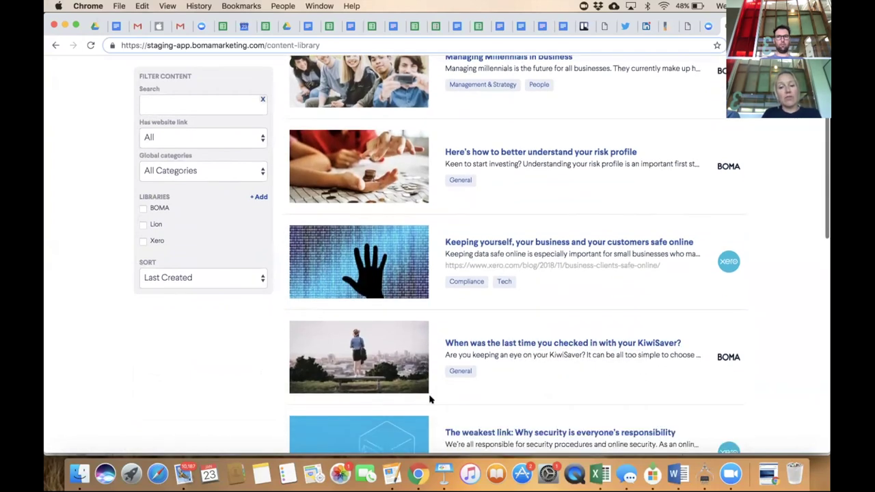
scroll(429, 400, "down", 9)
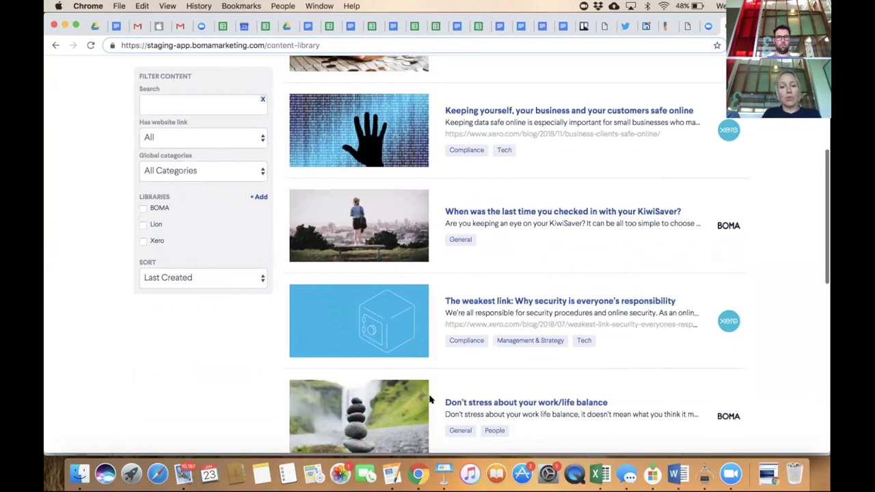
scroll(430, 400, "down", 7)
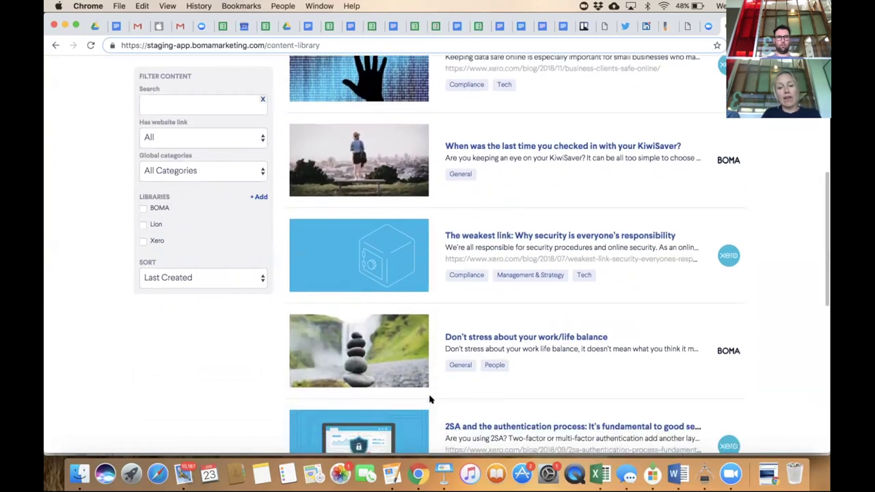
Look through the full article list and filter the content library to the BOMA and Xero libraries.
scroll(429, 399, "down", 5)
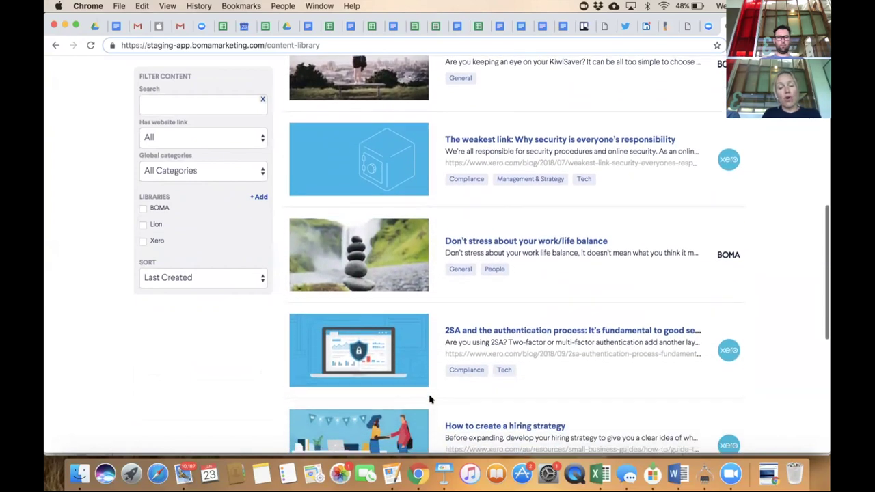
scroll(430, 400, "down", 20)
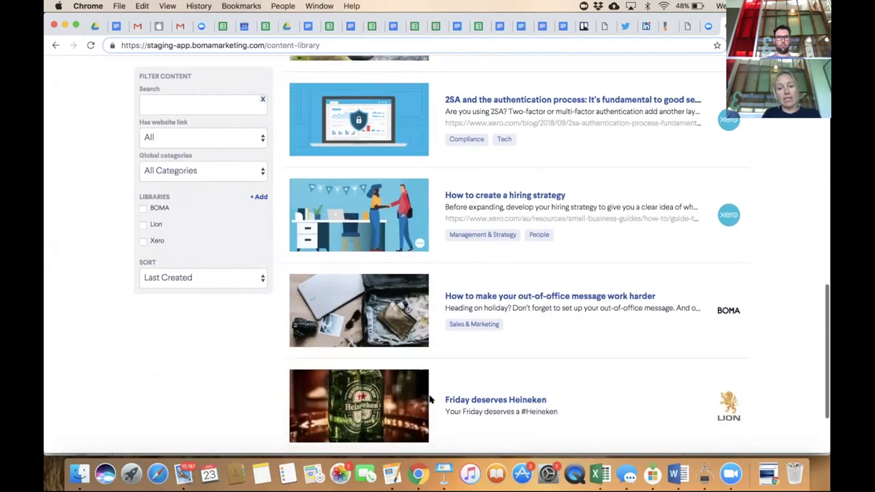
scroll(430, 399, "down", 20)
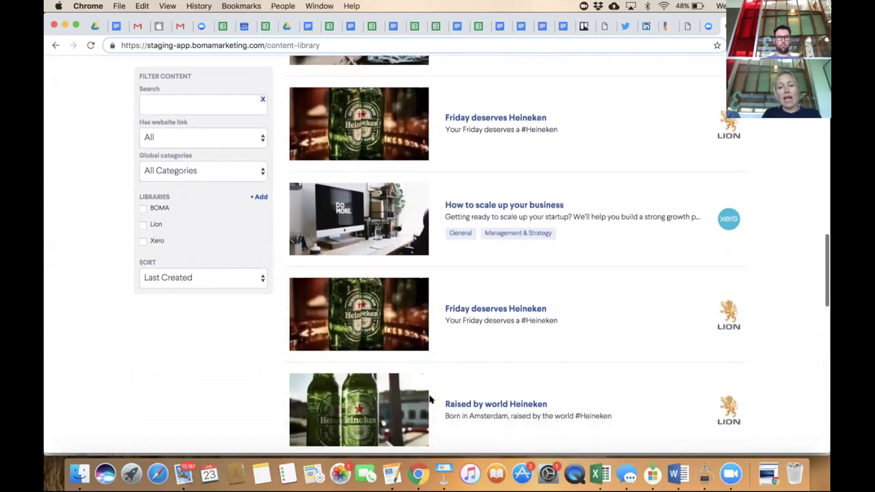
left_click(143, 209)
left_click(143, 335)
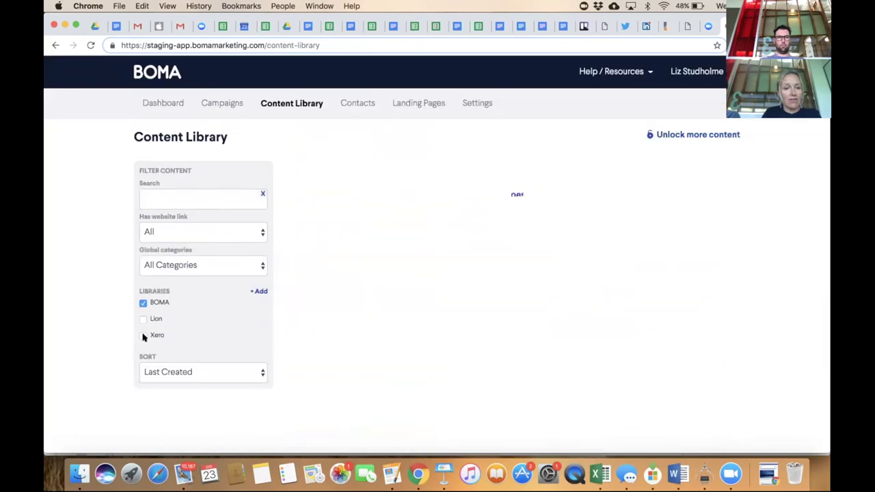
Browse the filtered articles and open "You need a plan for your business!".
scroll(502, 371, "down", 5)
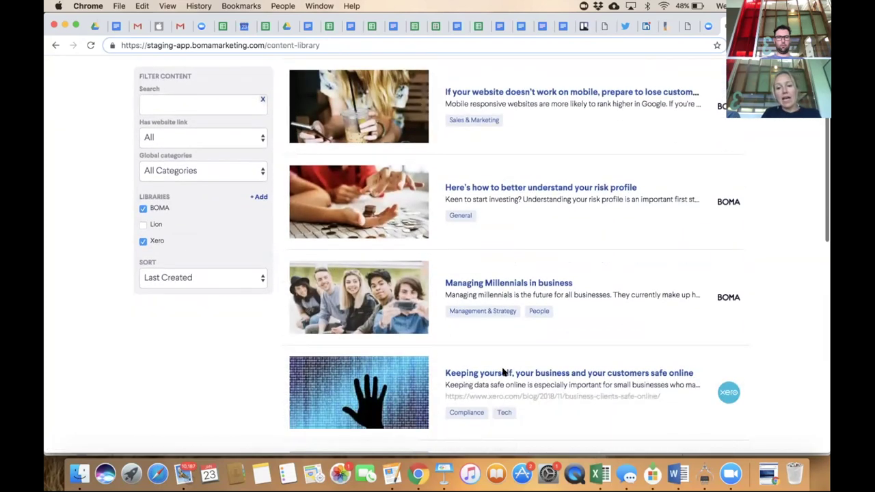
scroll(502, 371, "down", 12)
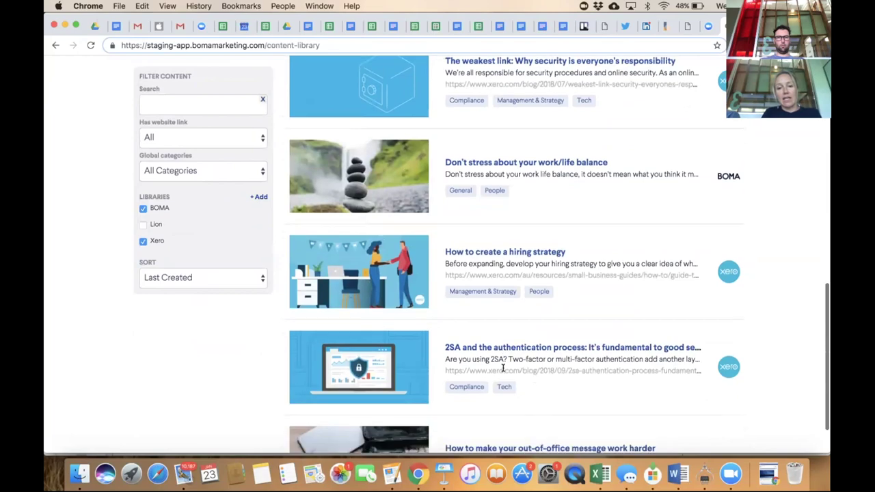
scroll(502, 371, "down", 10)
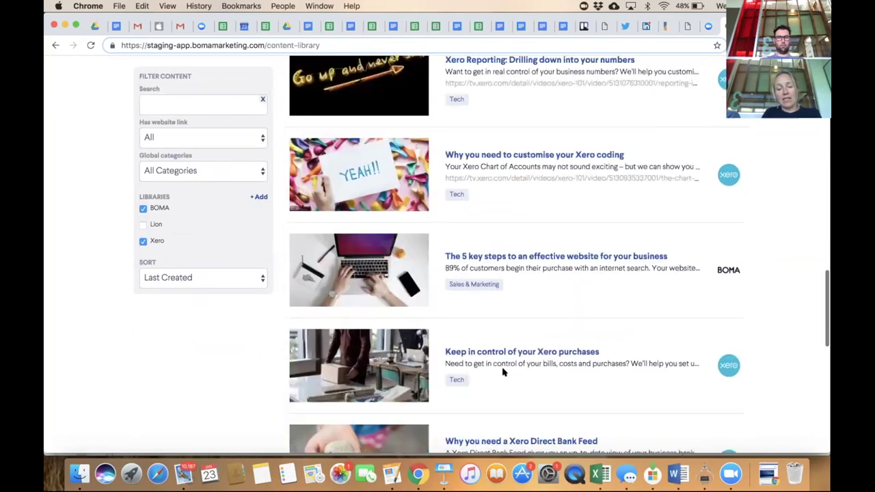
scroll(502, 371, "down", 8)
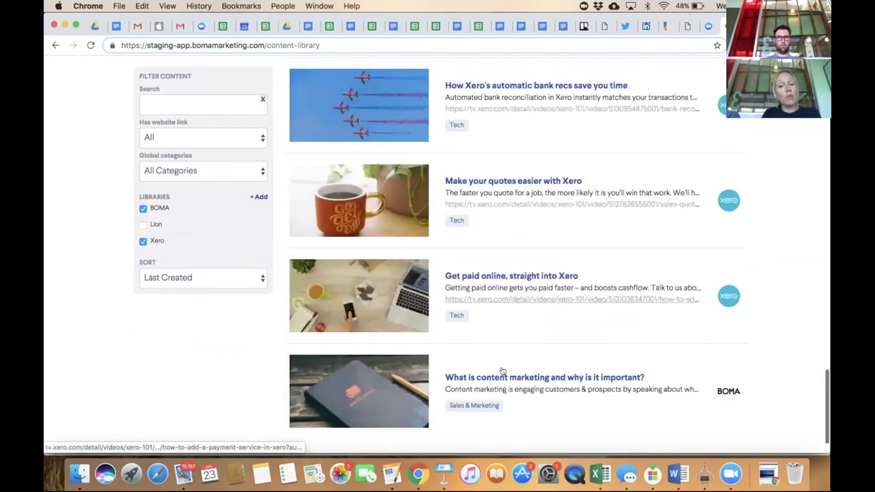
scroll(502, 371, "down", 5)
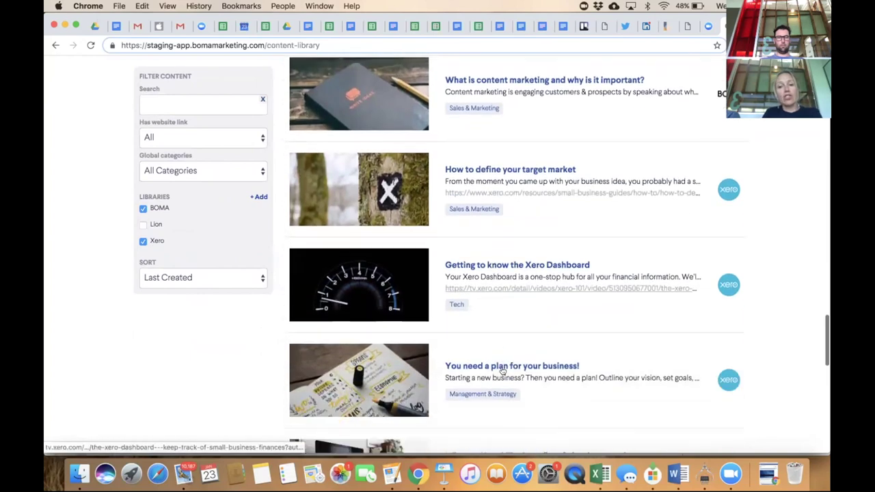
scroll(502, 371, "down", 5)
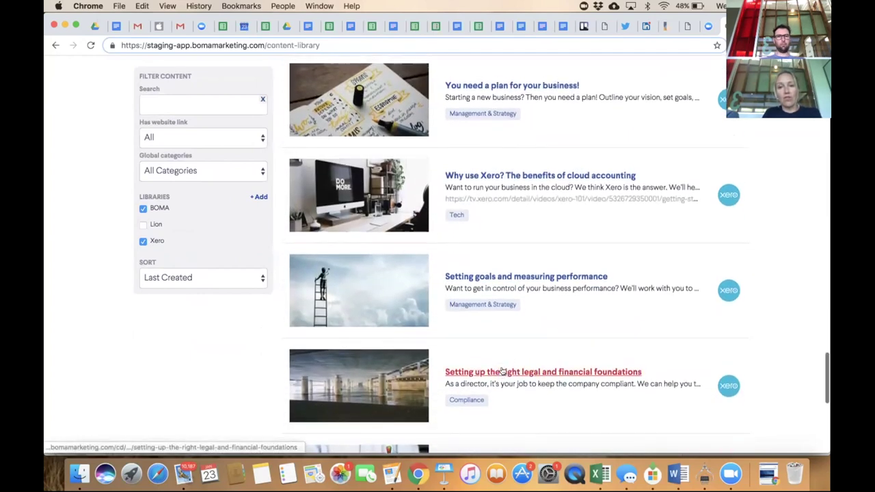
scroll(546, 162, "up", 1)
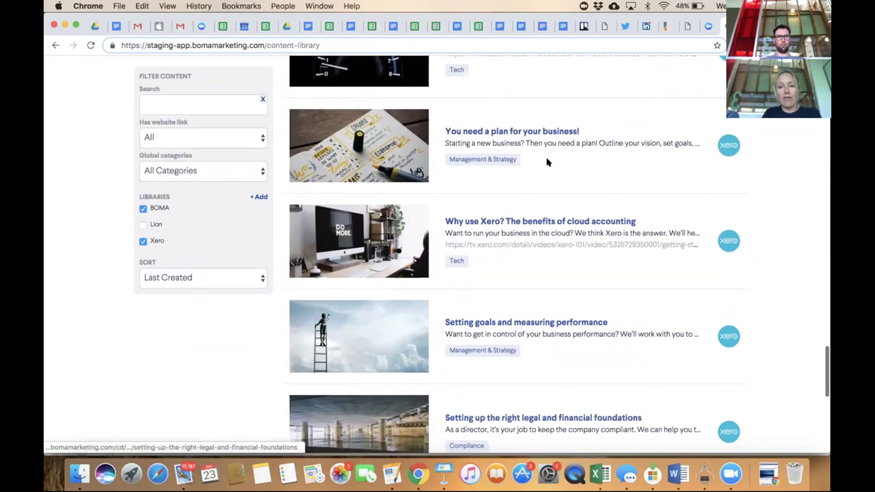
left_click(506, 132)
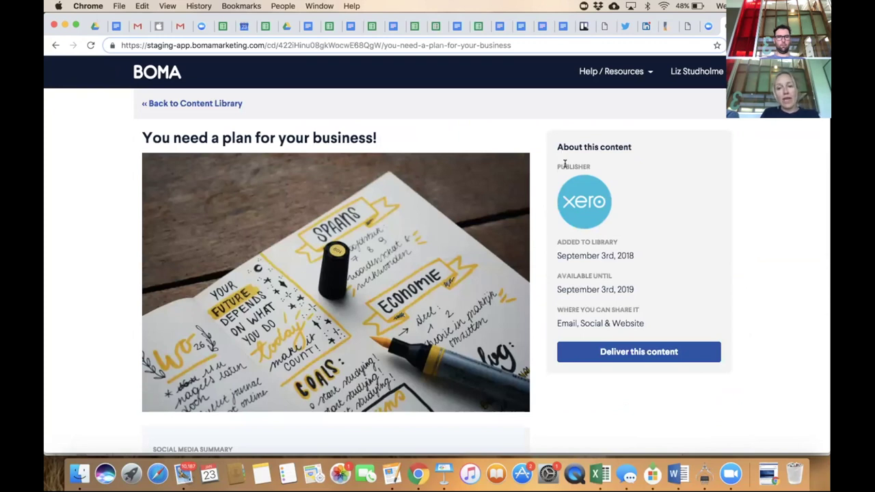
Examine the article's social media summary, included image, full content and publisher details.
scroll(531, 209, "down", 3)
scroll(529, 233, "down", 2)
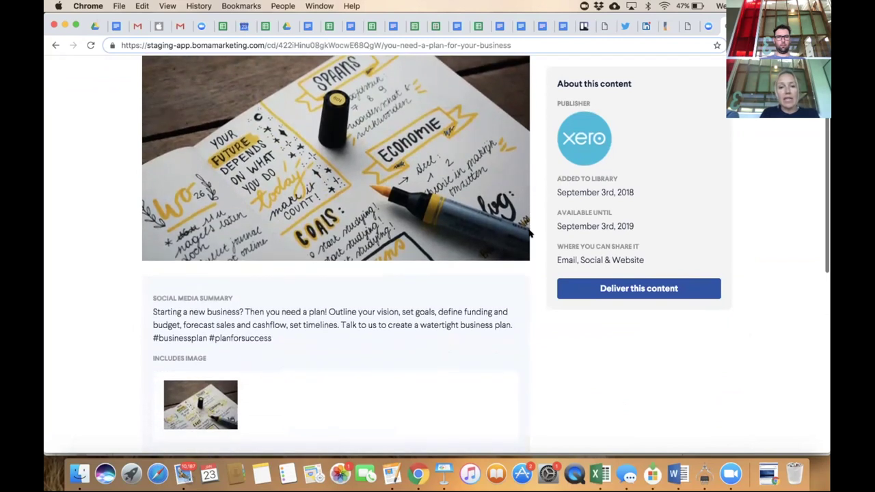
scroll(529, 234, "down", 2)
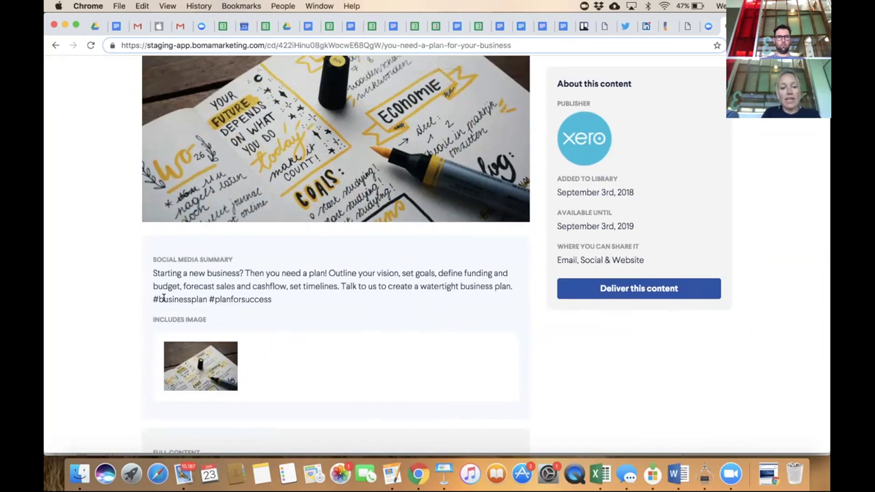
scroll(247, 293, "down", 4)
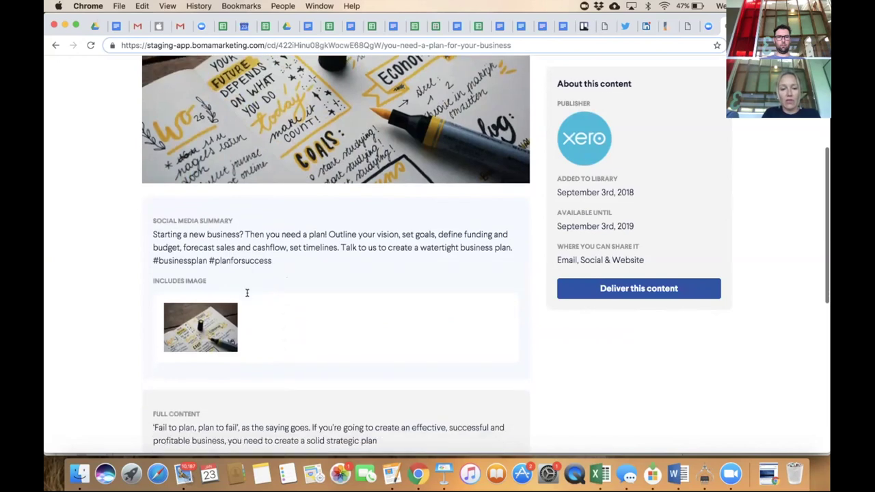
scroll(248, 295, "down", 9)
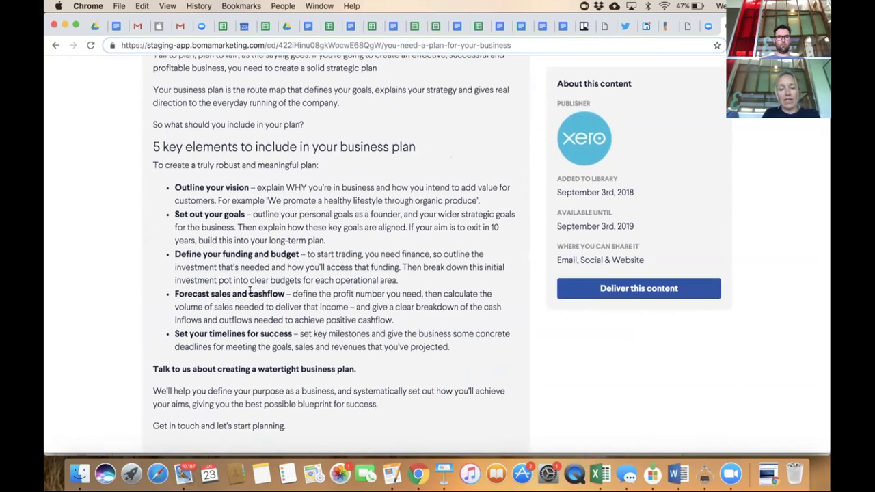
scroll(250, 291, "up", 2)
scroll(250, 290, "up", 2)
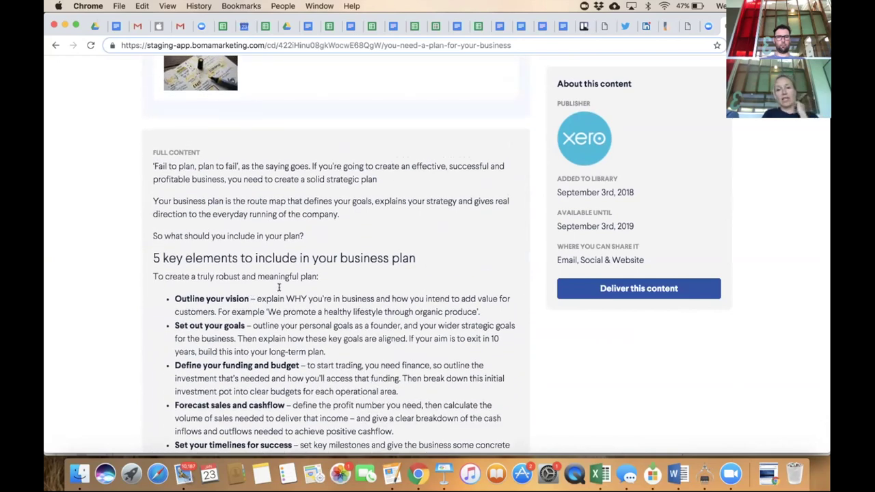
scroll(352, 211, "up", 1)
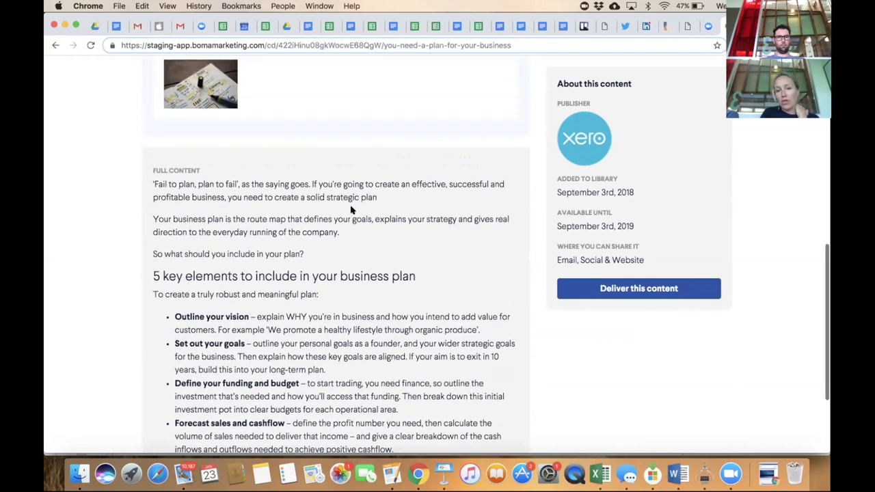
Deliver the article to all channels as a campaign named "You need a plan for your business!" and save its starting image and text.
left_click(642, 288)
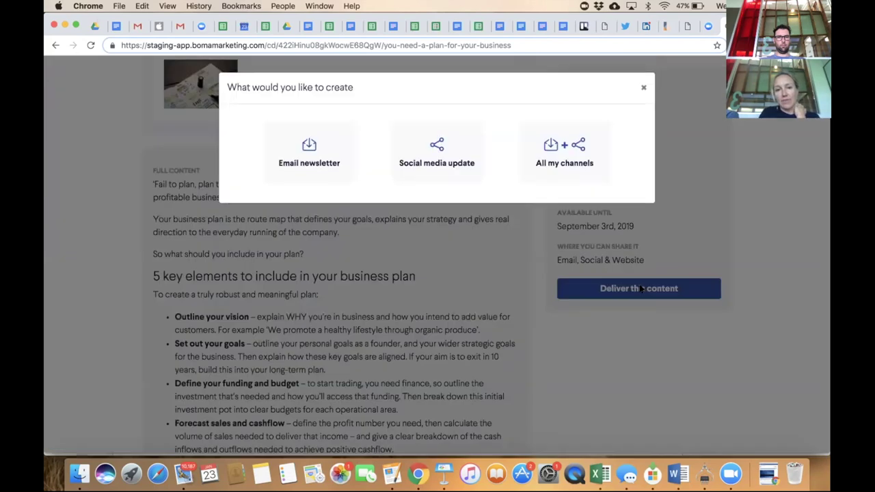
left_click(579, 150)
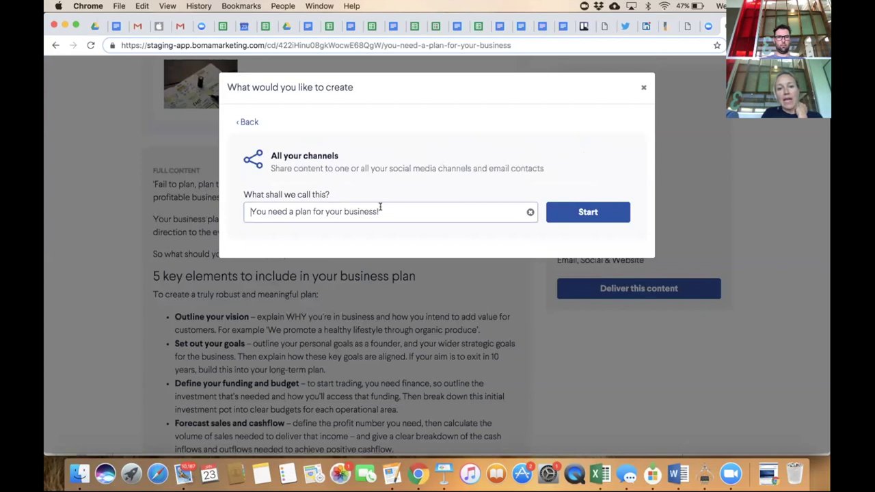
left_click_drag(384, 211, 247, 210)
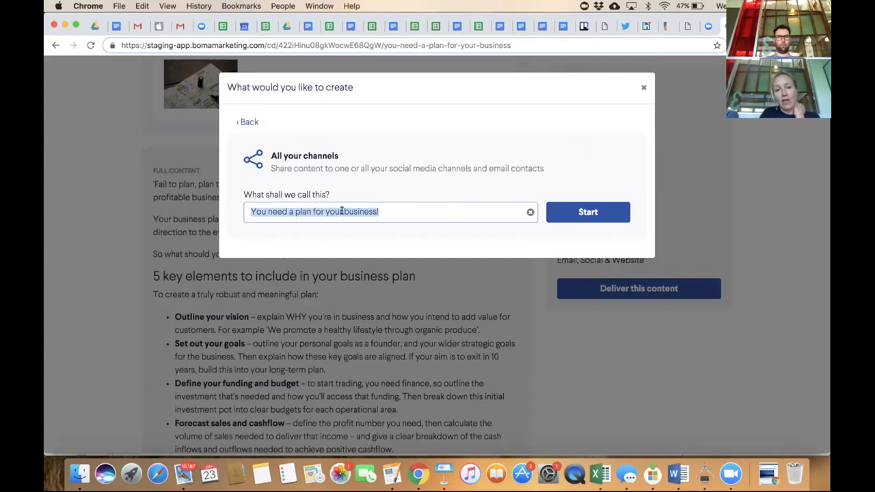
left_click(586, 211)
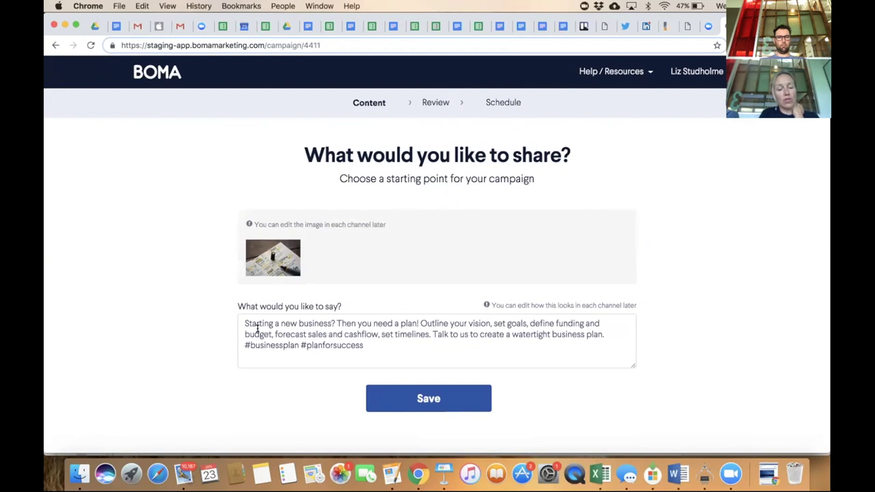
left_click(441, 403)
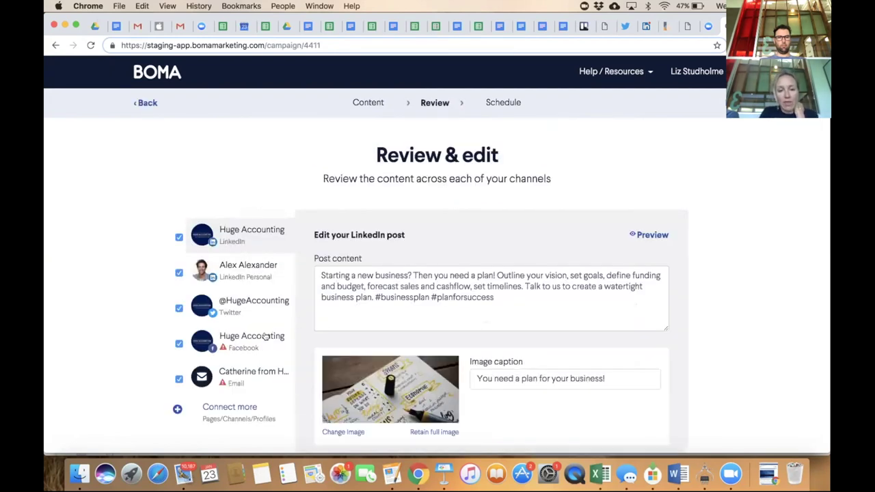
Replace the first two sentences of the Huge Accounting LinkedIn post with "A business plan is vital for the success of your venture.".
scroll(265, 335, "down", 2)
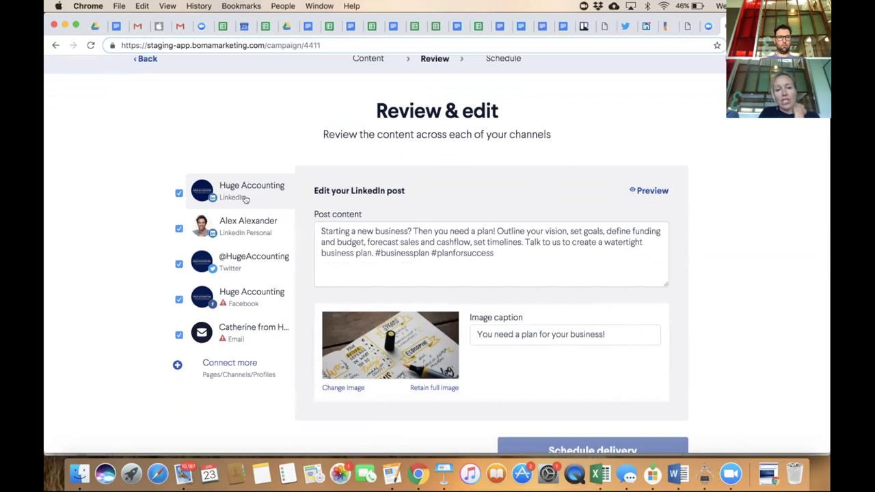
left_click(318, 228)
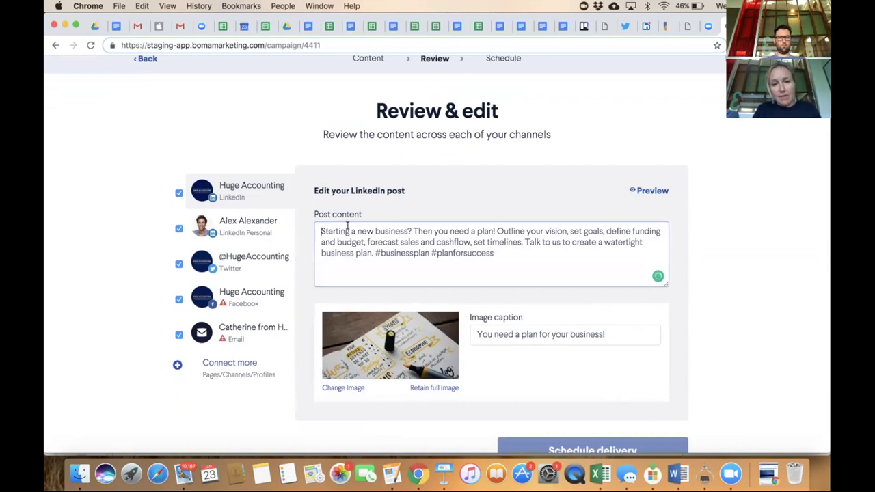
left_click_drag(413, 231, 319, 231)
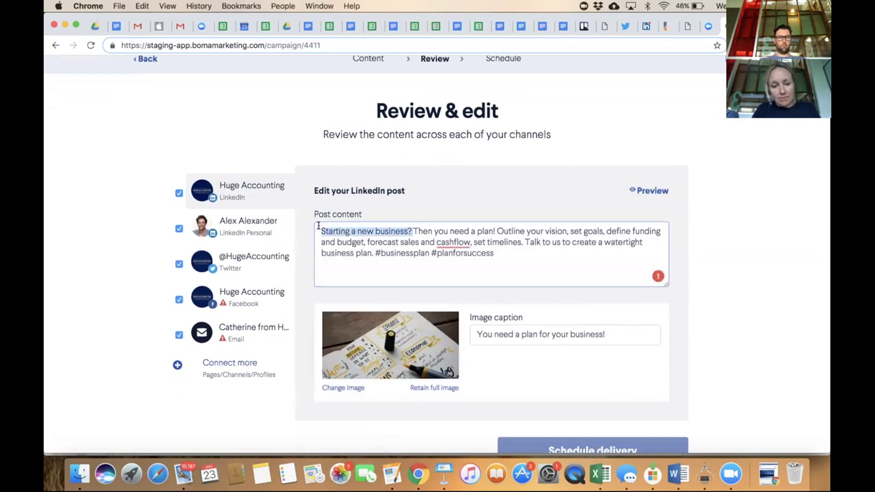
type("A business pla")
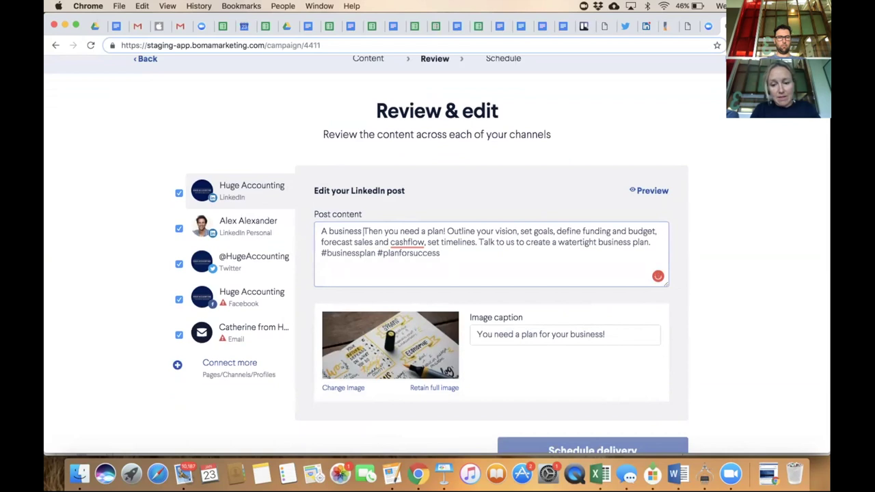
type("n is vital ")
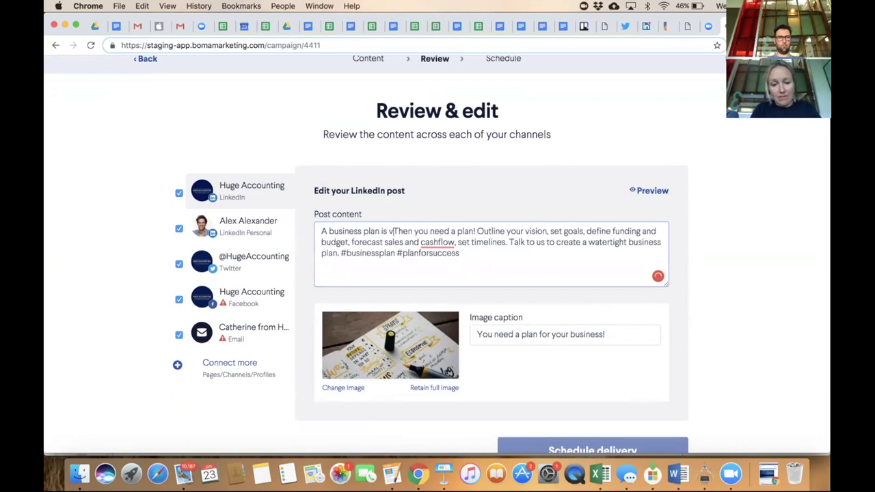
type("for the succe")
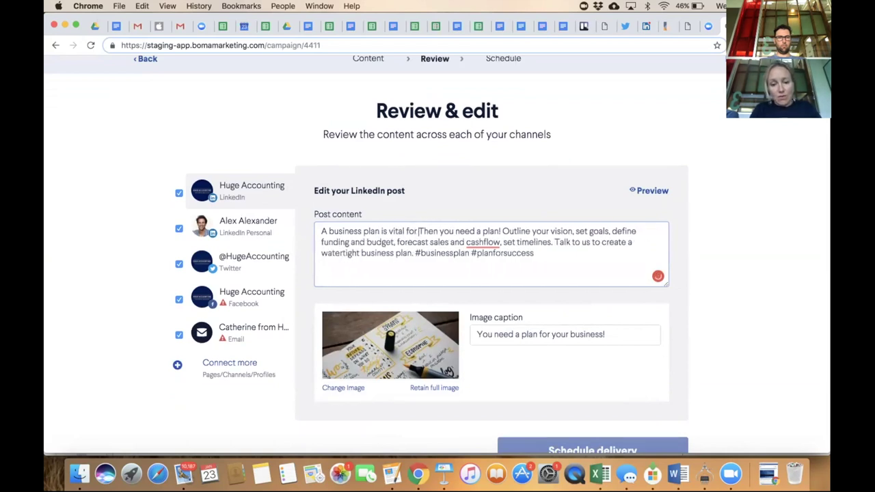
type("ss of your")
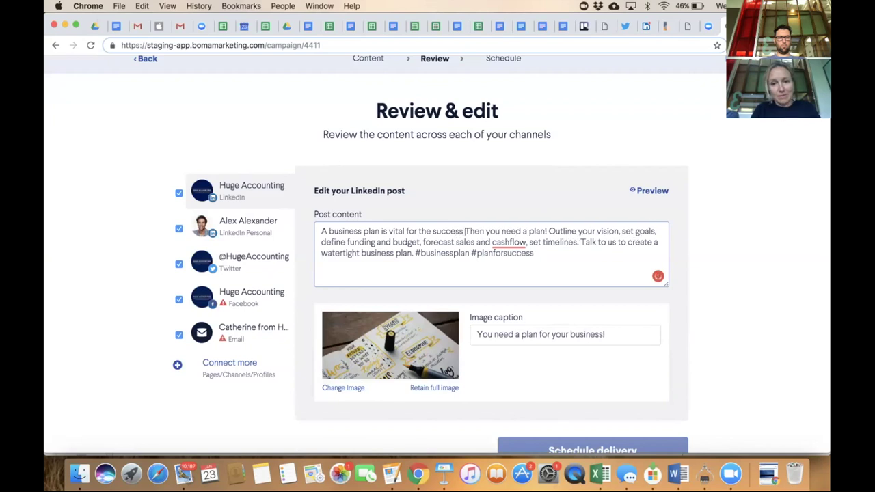
type(" vent")
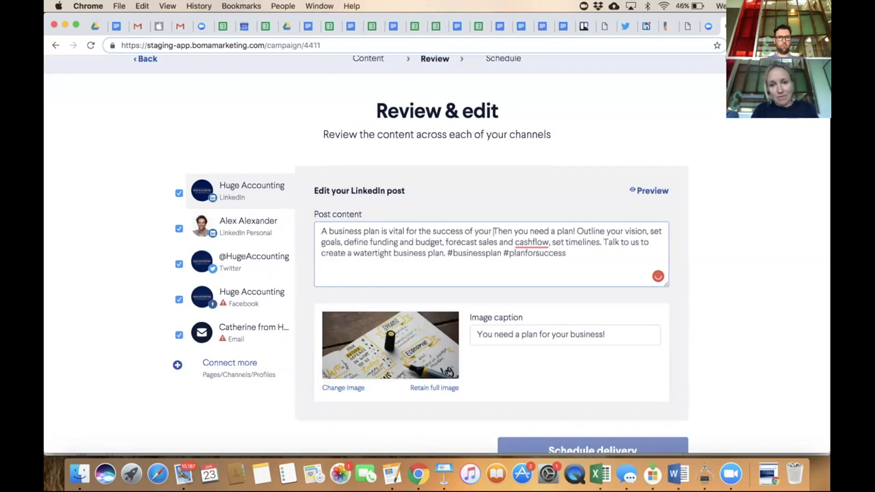
type("ure")
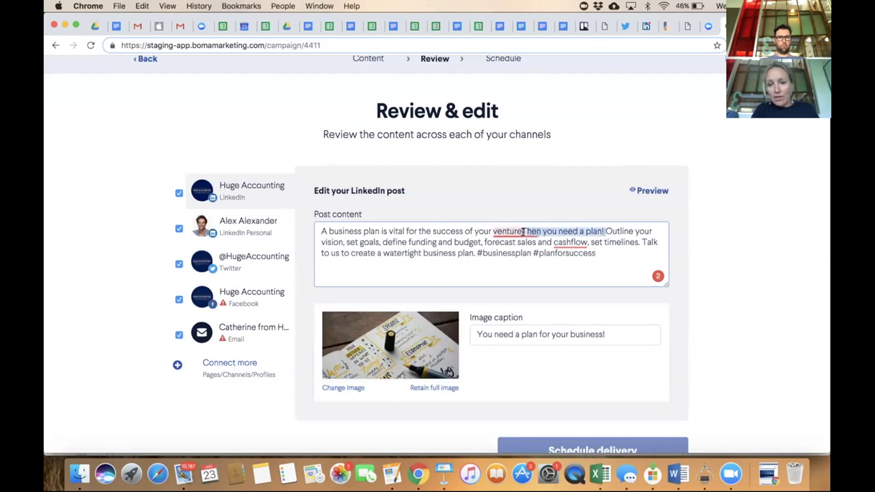
type("T")
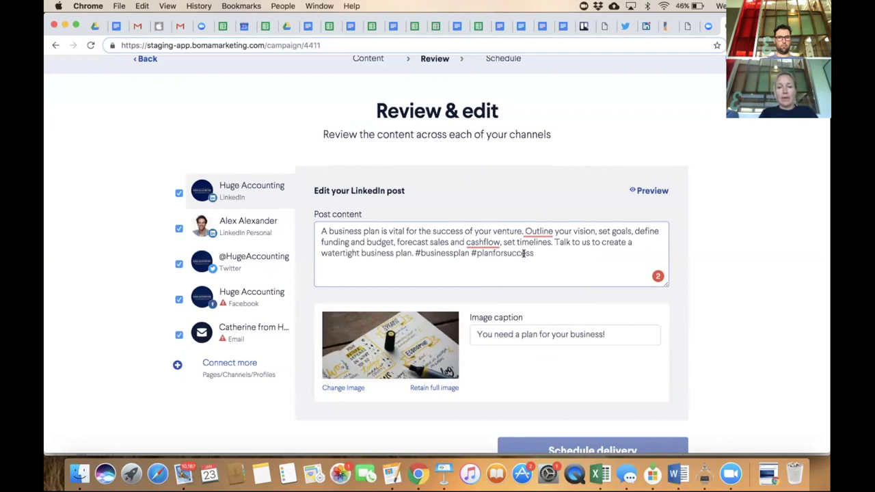
Add the hashtag #HugeAccounting after #planforsuccess at the end of the Huge Accounting LinkedIn post.
left_click_drag(536, 250, 409, 253)
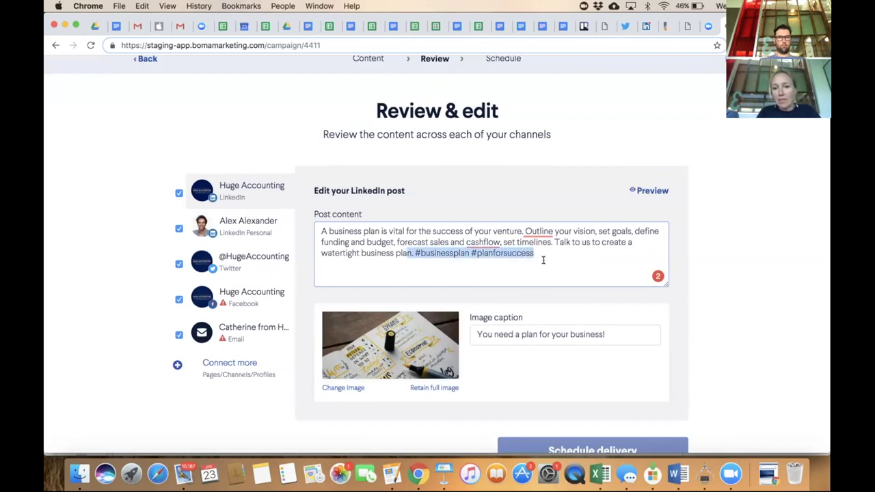
left_click(539, 258)
key("Return")
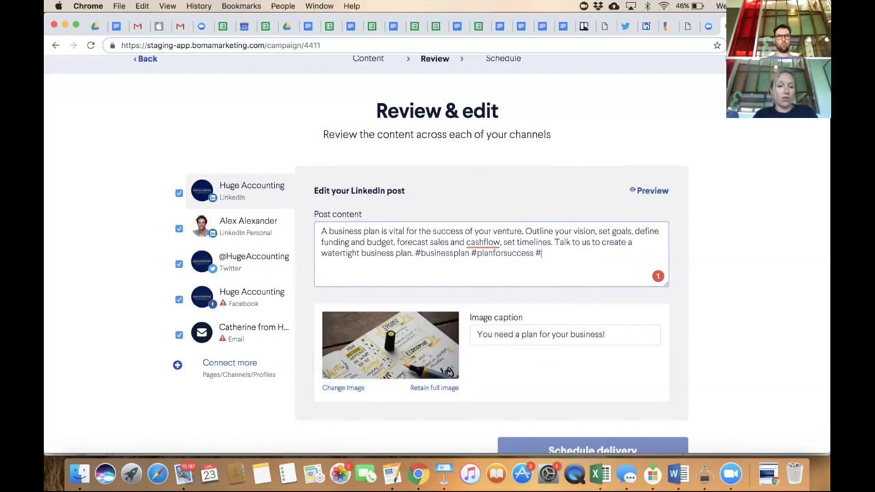
type("hugeaccounting")
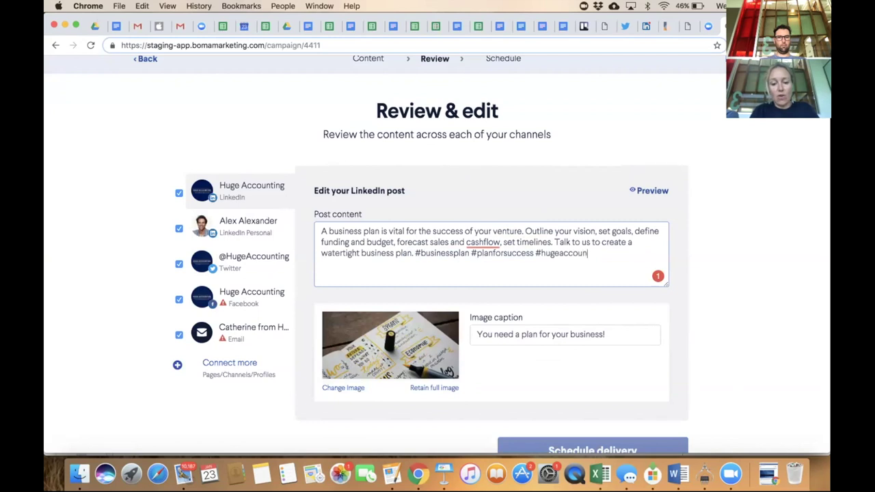
left_click(563, 252)
key("BackSpace")
type("A")
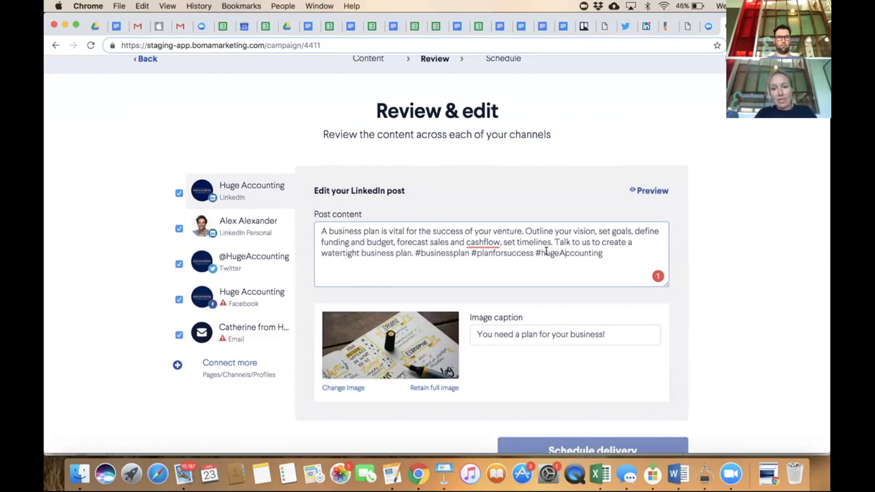
left_click(547, 252)
key("BackSpace")
type("H")
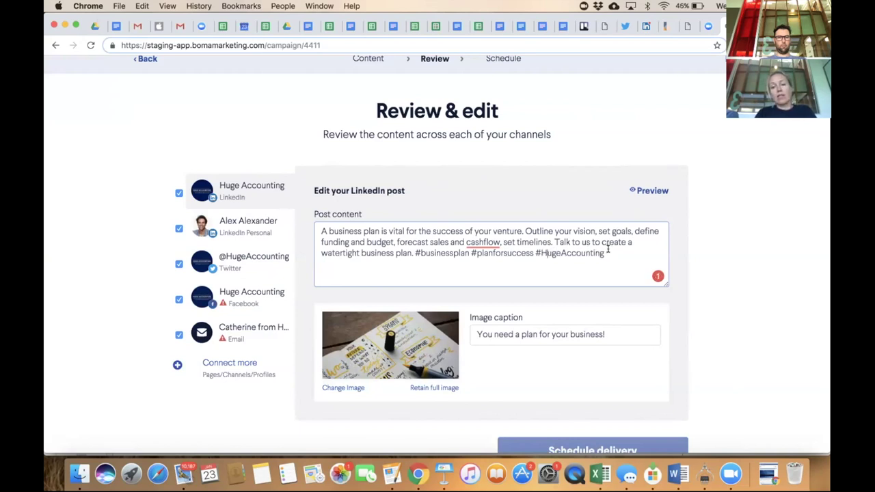
left_click_drag(607, 250, 536, 251)
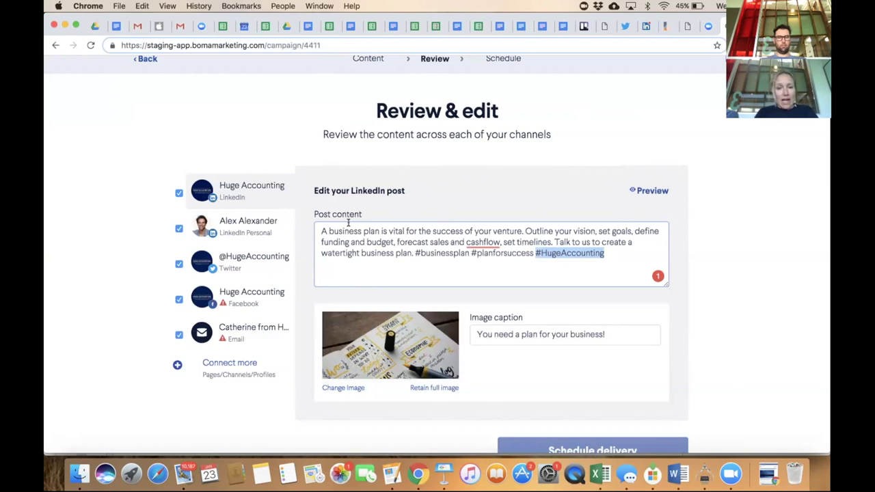
Copy the full text of the Huge Accounting LinkedIn post and open the LinkedIn Personal post.
left_click_drag(610, 258, 328, 217)
key("super+c")
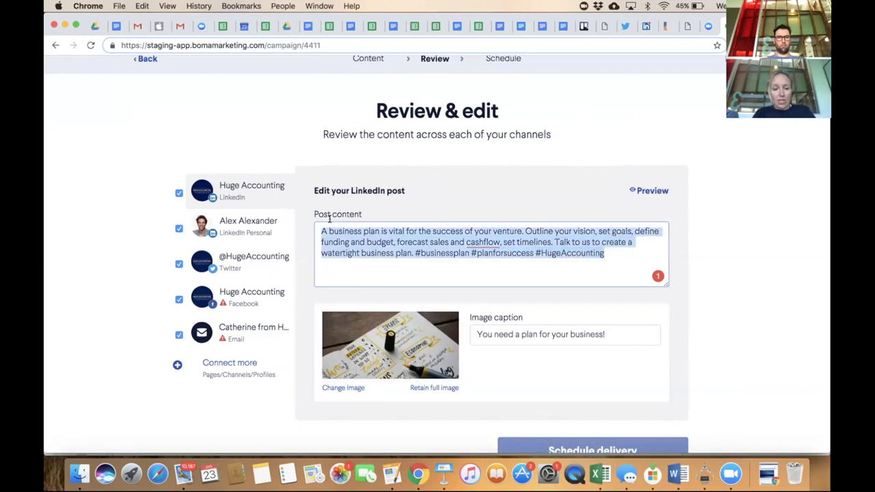
left_click(236, 227)
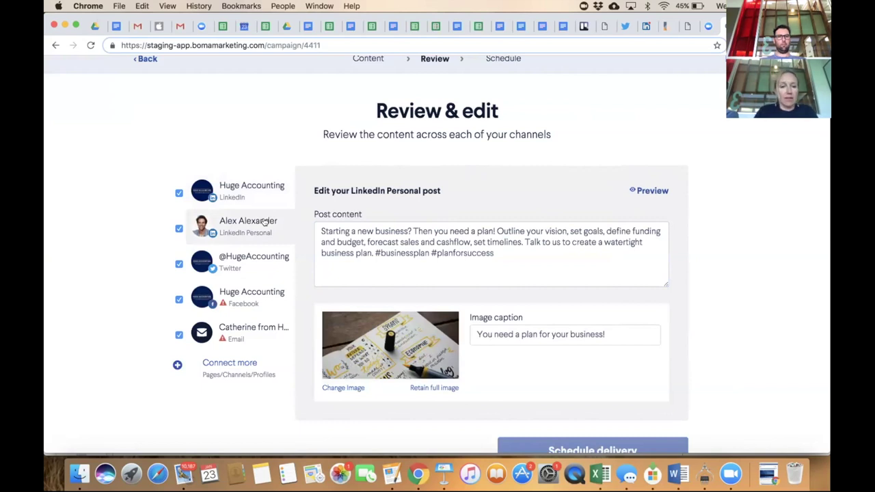
Try out the Twitter post's character counter by adding filler text after #planforsuccess, and delete the filler again.
left_click(255, 267)
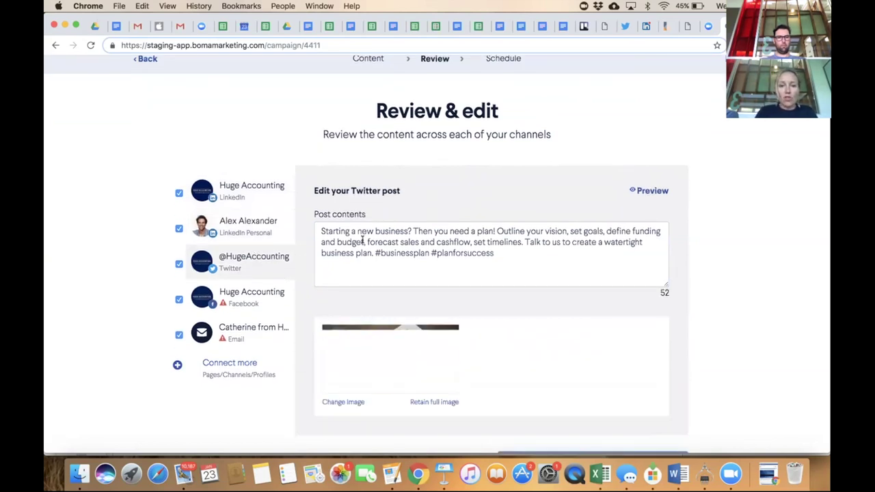
left_click(609, 277)
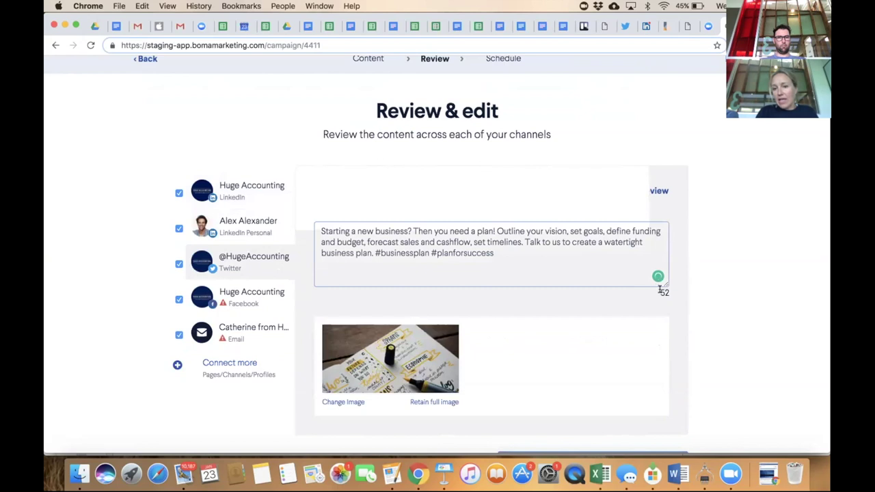
type("fosfhalfhlf")
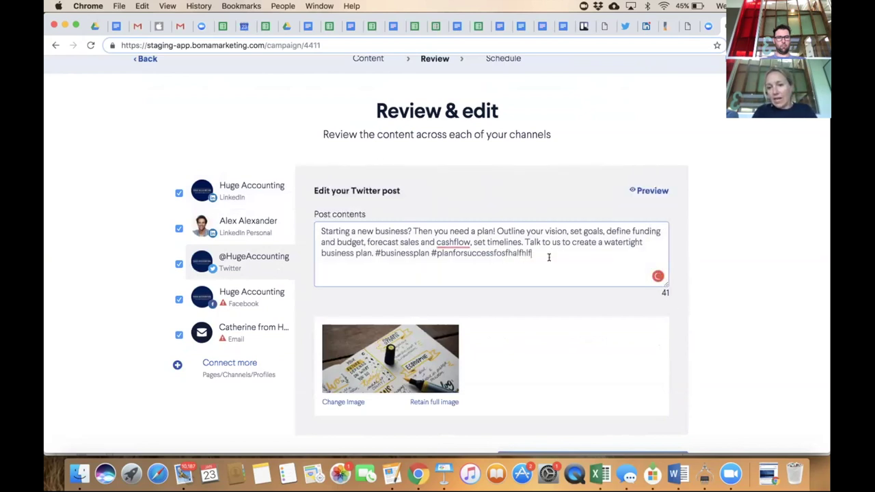
left_click_drag(531, 253, 494, 252)
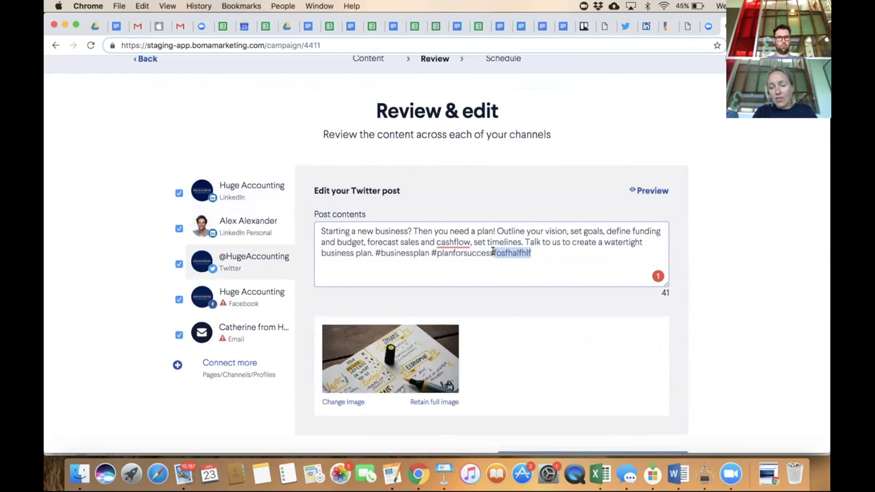
key("BackSpace")
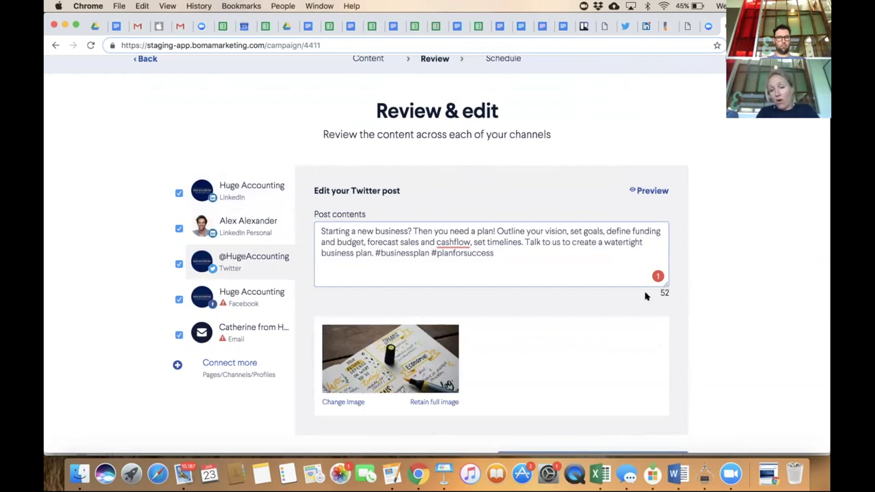
Fill the empty Huge Accounting Facebook post with the text copied from the LinkedIn post.
left_click(244, 299)
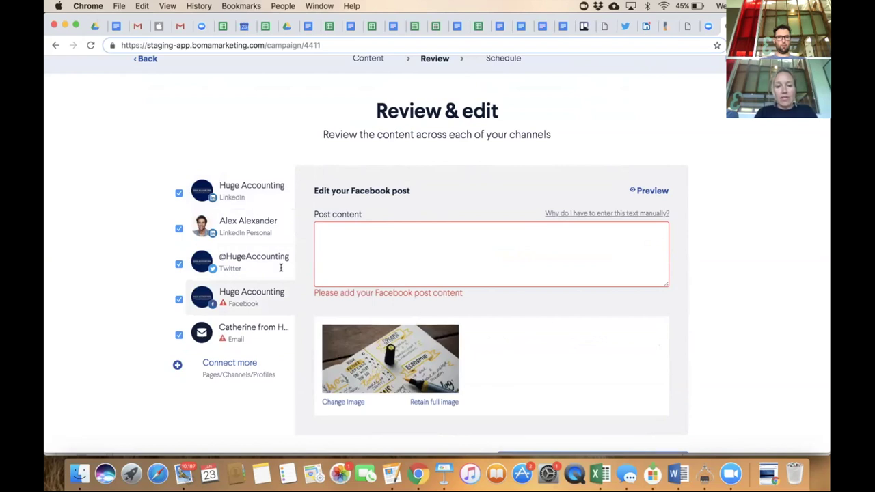
left_click(334, 253)
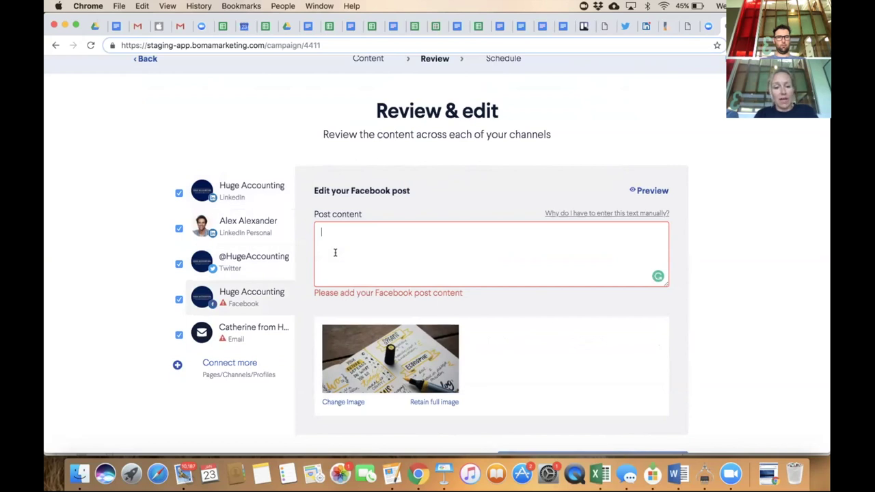
key("super+v")
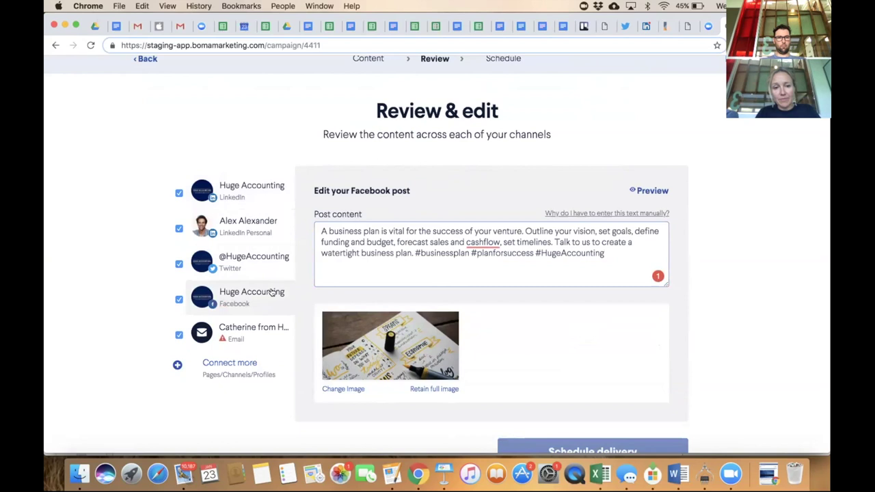
Limit the campaign email's audience to specific contacts by including the agriculture tag, and save the selection.
left_click(253, 332)
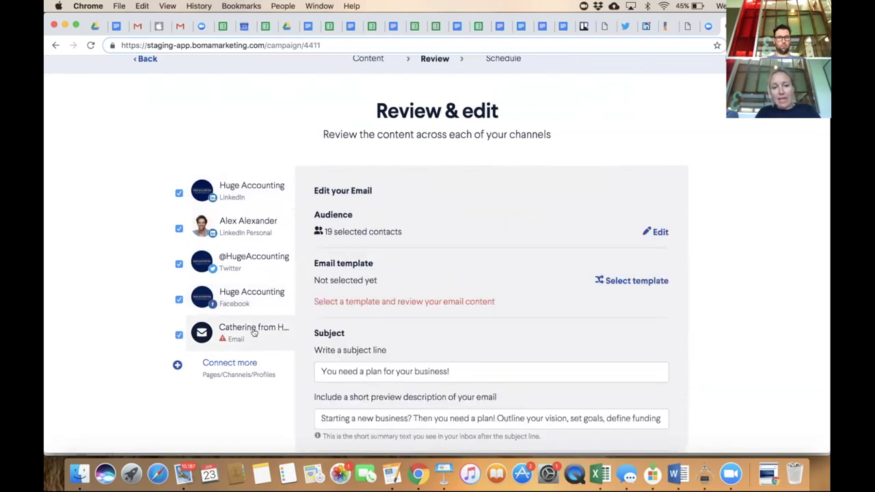
scroll(450, 280, "down", 1)
scroll(449, 280, "down", 1)
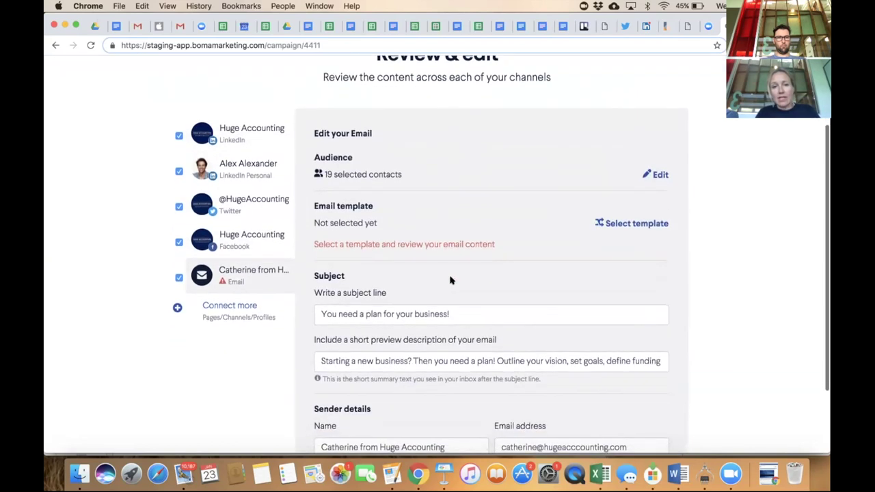
scroll(450, 205, "down", 1)
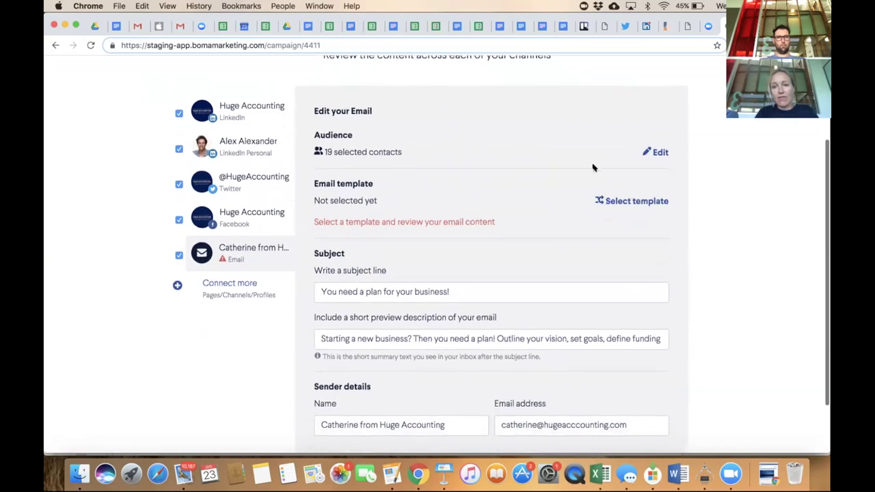
left_click(658, 152)
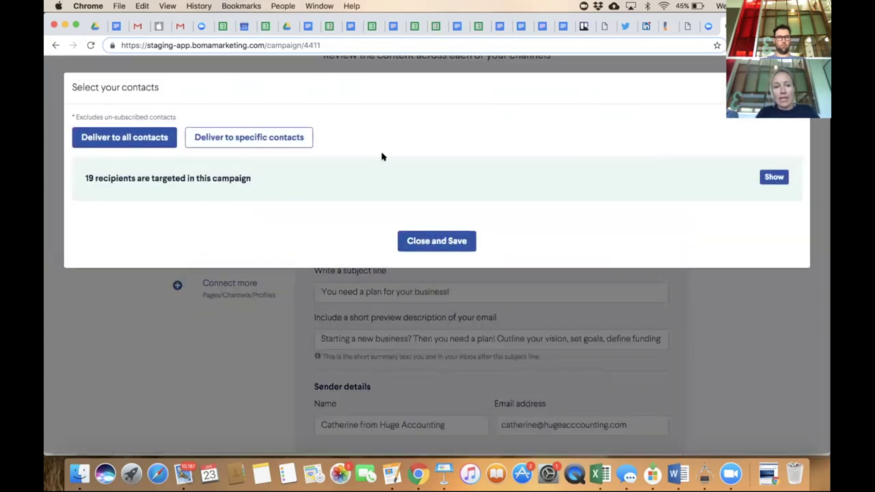
left_click(276, 139)
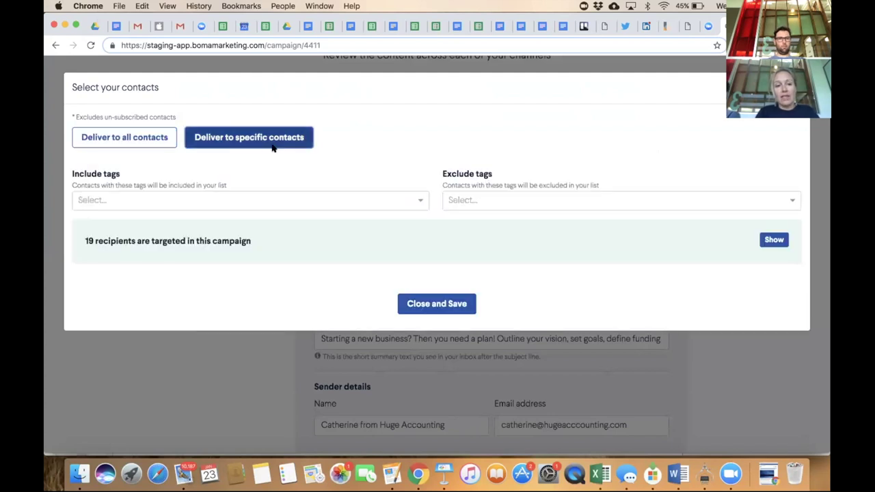
left_click(418, 203)
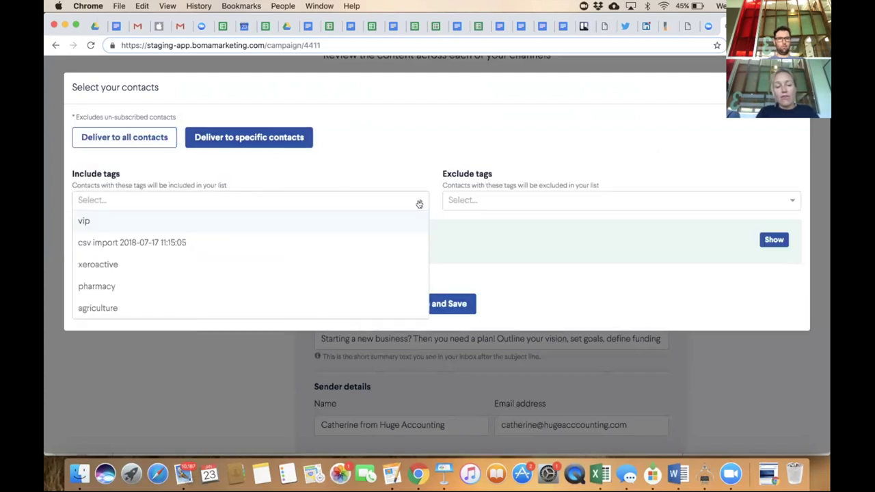
left_click(95, 309)
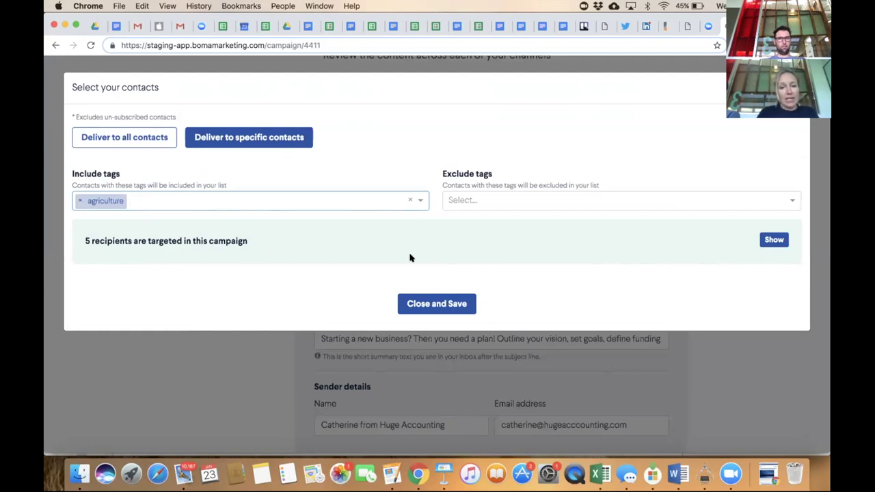
left_click(432, 303)
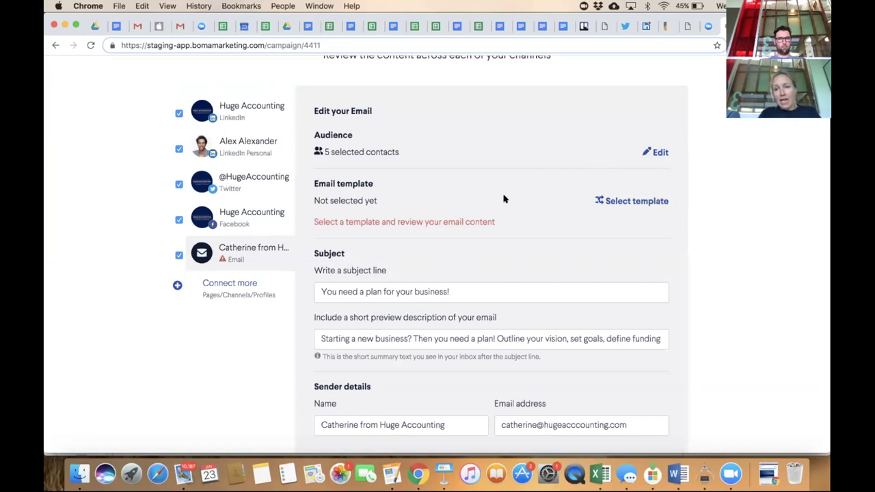
Review the email's subject and sender details, and browse the previous emails, instant templates and themed templates available for it.
scroll(547, 212, "down", 2)
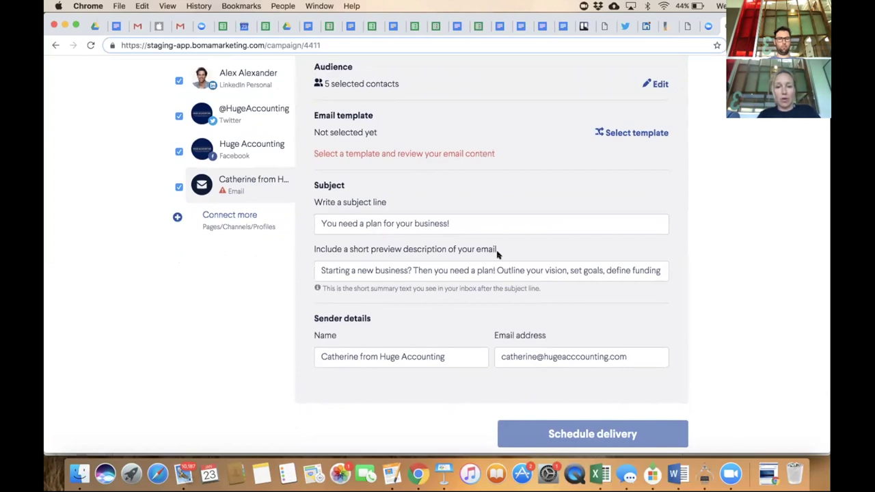
scroll(497, 253, "up", 1)
scroll(496, 255, "up", 3)
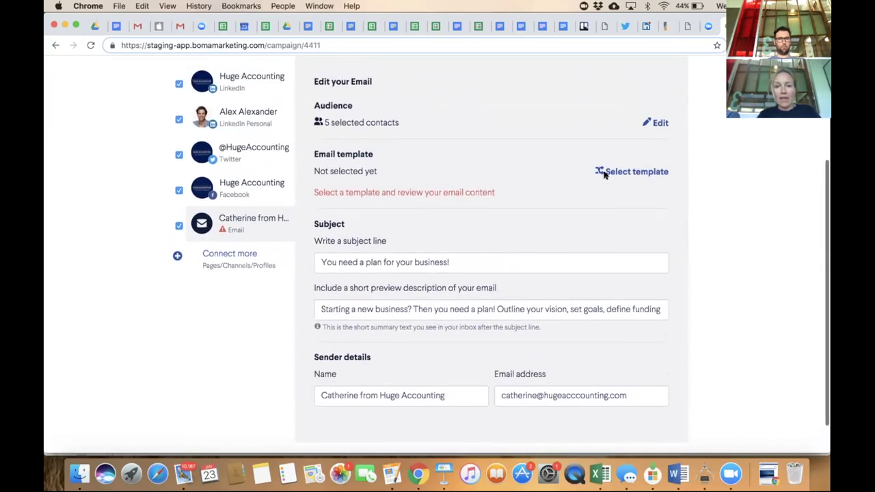
left_click(633, 172)
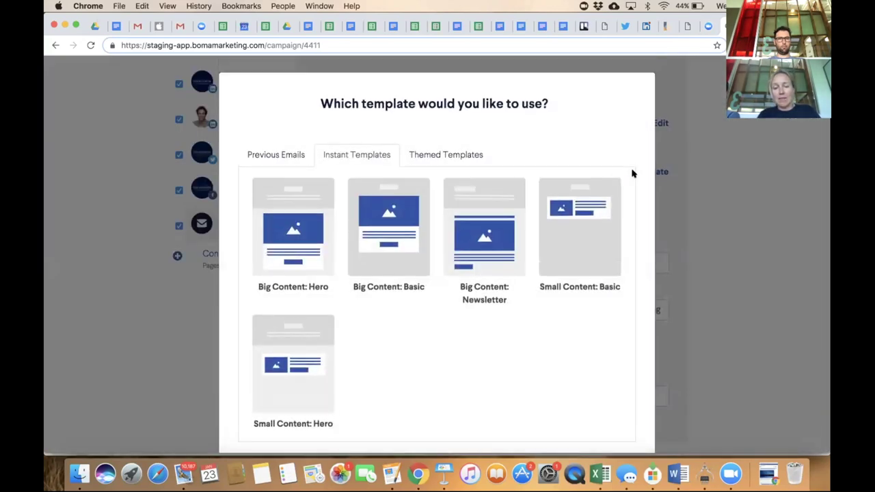
left_click(268, 158)
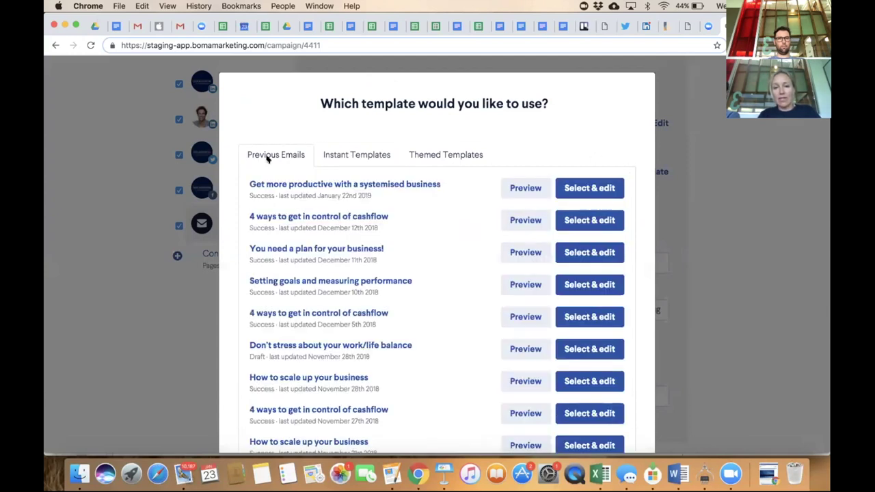
scroll(348, 289, "down", 5)
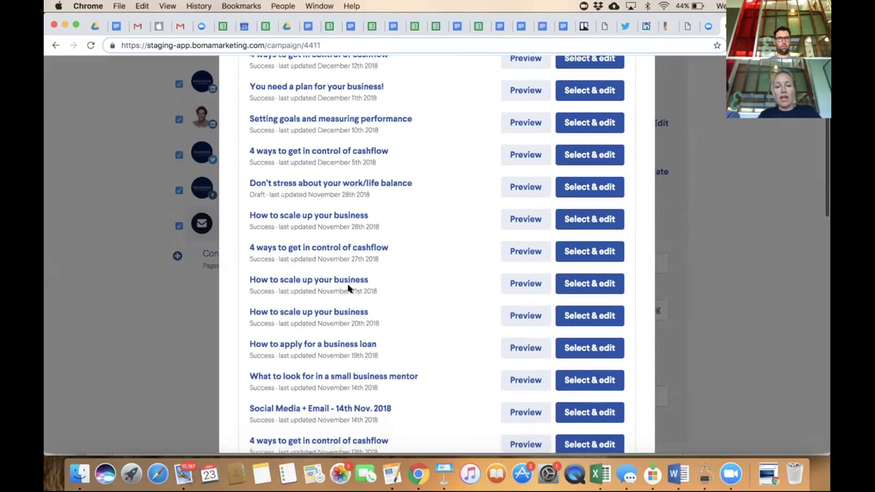
scroll(348, 289, "down", 5)
scroll(347, 288, "up", 8)
scroll(348, 288, "up", 3)
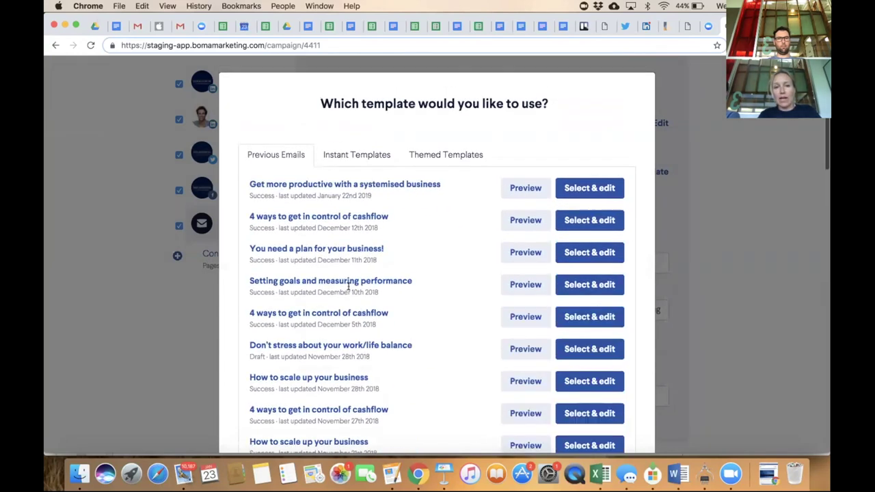
left_click(367, 157)
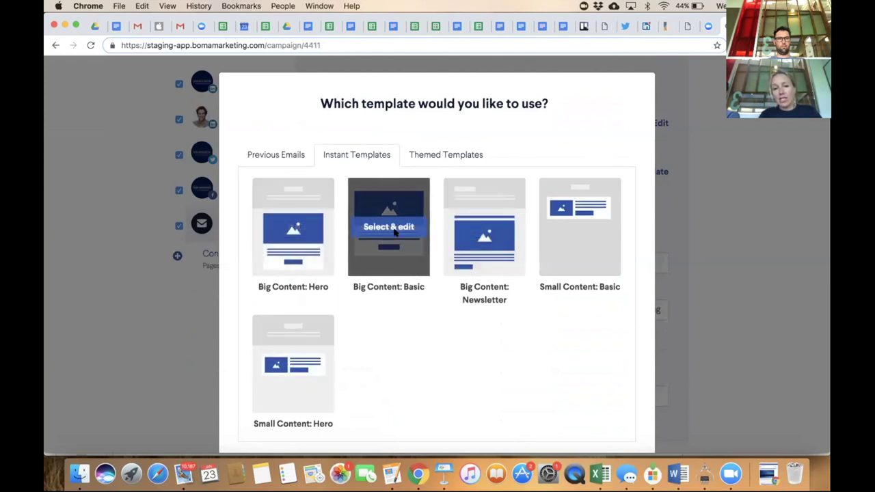
left_click(424, 155)
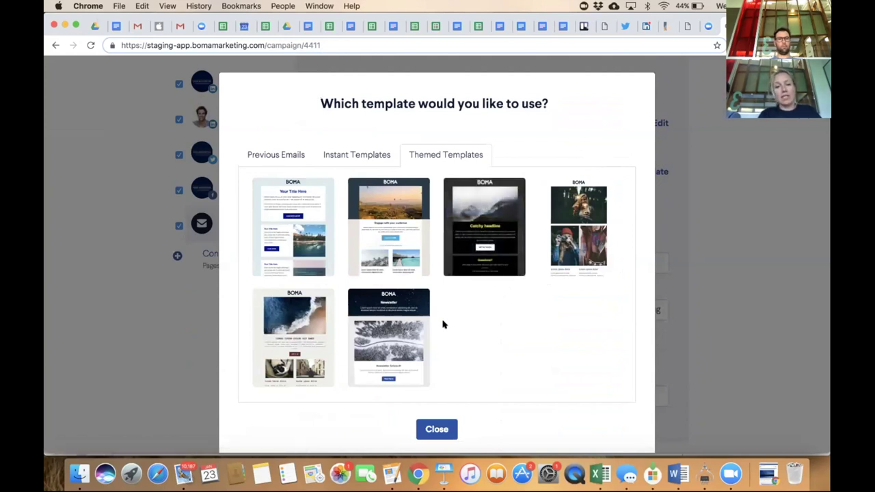
mouse_move(509, 277)
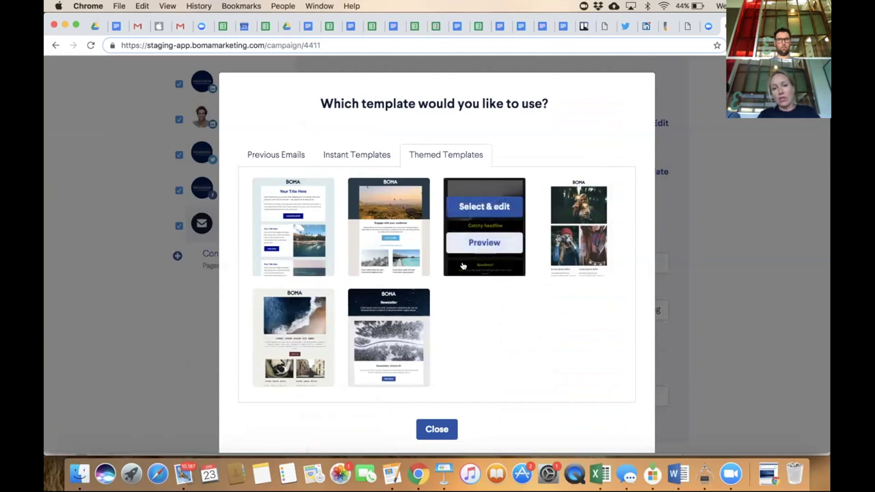
Choose the instant template "Big Content: Basic" for the email and open it for editing.
left_click(362, 154)
mouse_move(385, 229)
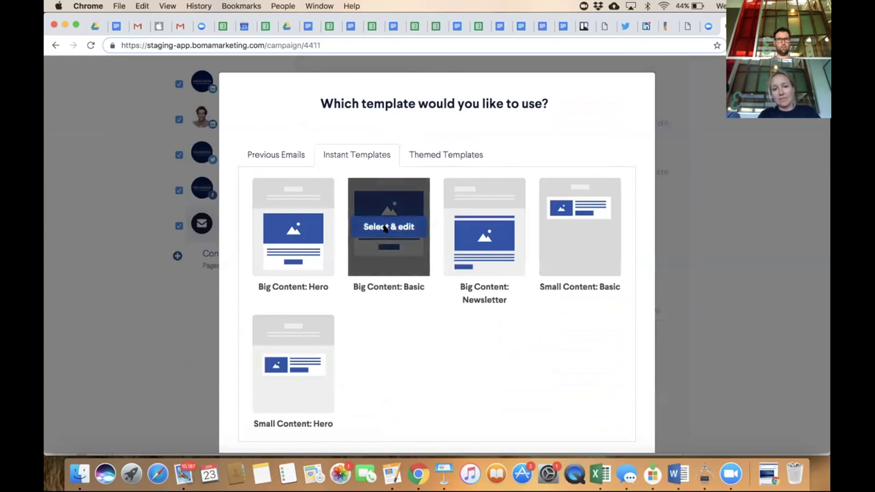
left_click(384, 228)
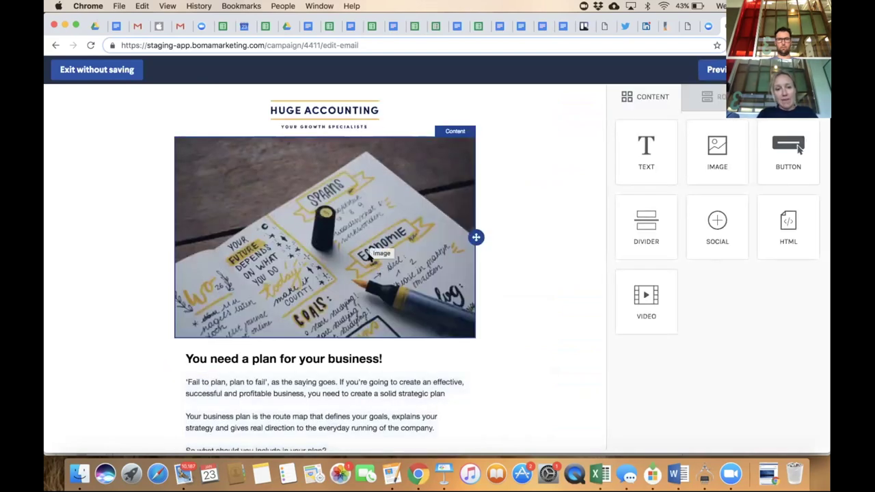
Insert the greeting "Dear {{first_name}}," with the First Name merge tag on its own line above the email's opening paragraph, followed by a blank line.
scroll(369, 254, "down", 10)
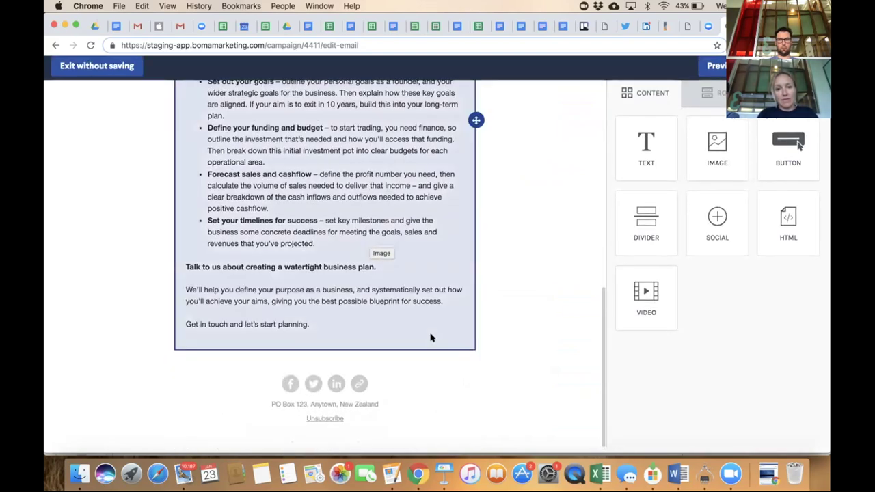
scroll(410, 308, "up", 10)
scroll(431, 335, "up", 2)
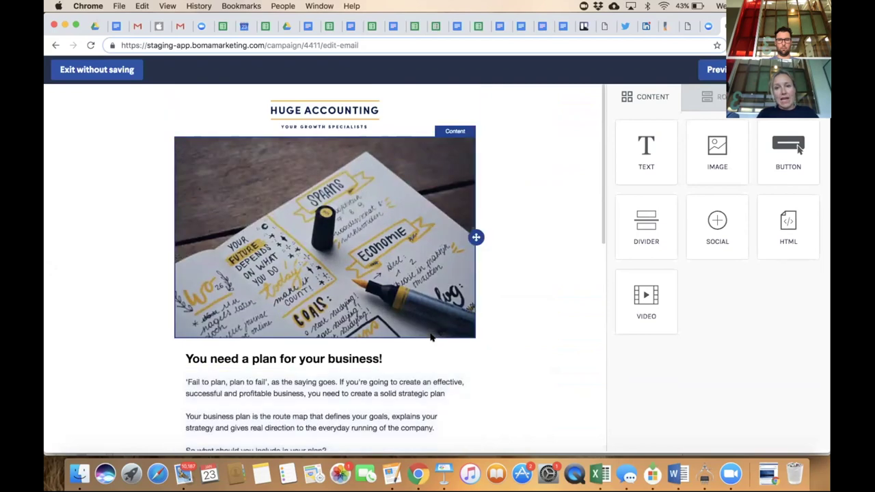
scroll(466, 276, "down", 5)
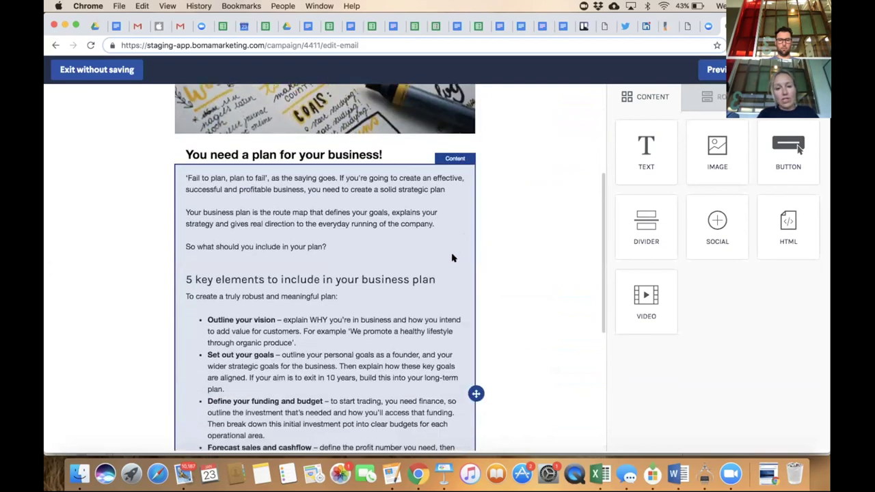
scroll(344, 367, "up", 4)
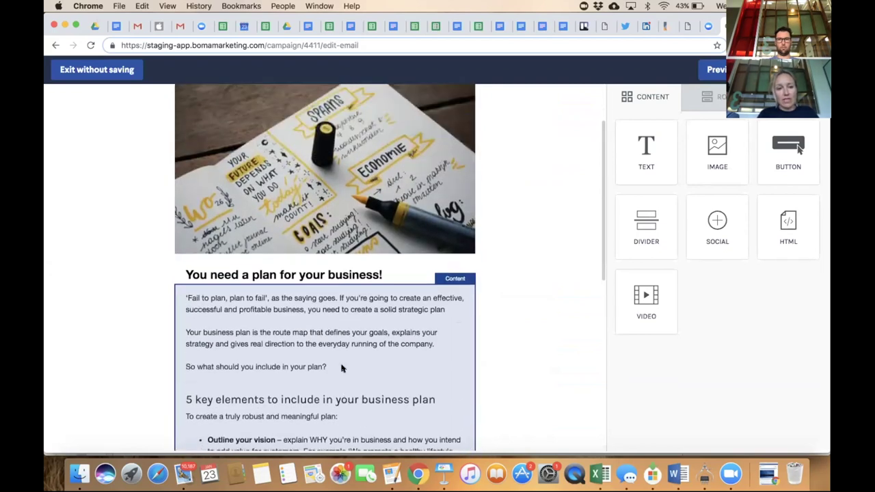
left_click(181, 313)
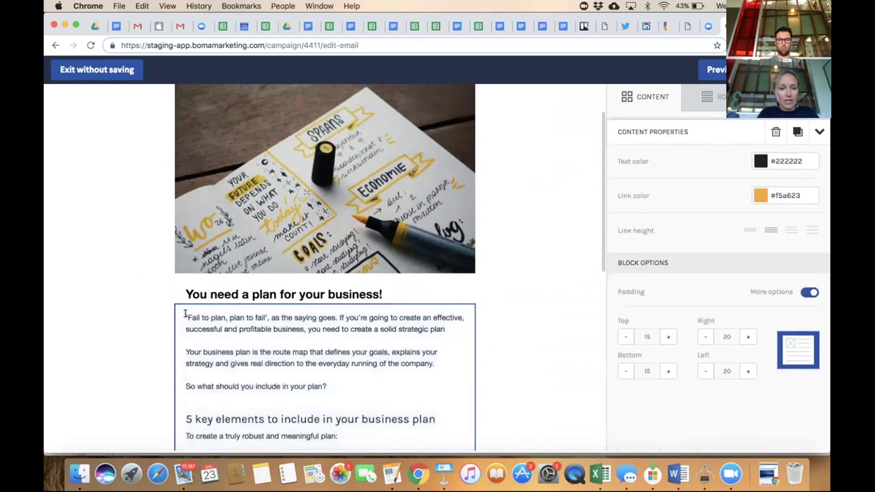
left_click(185, 316)
type("Dear")
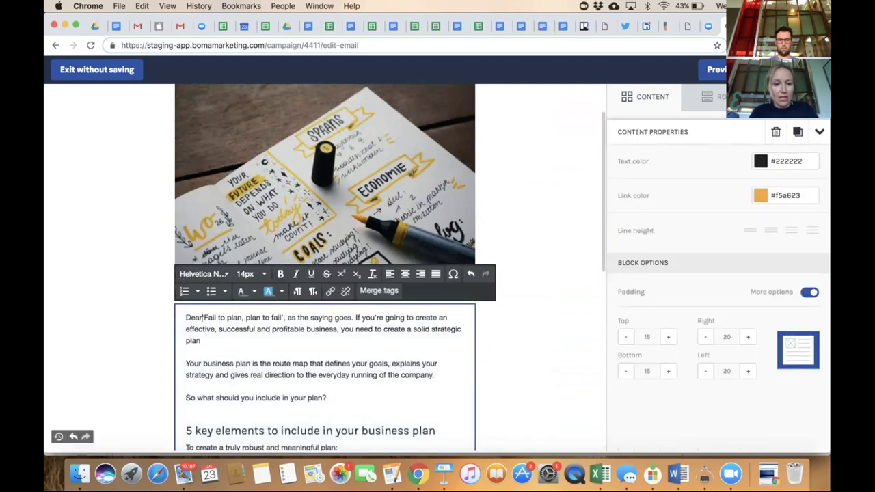
left_click(387, 295)
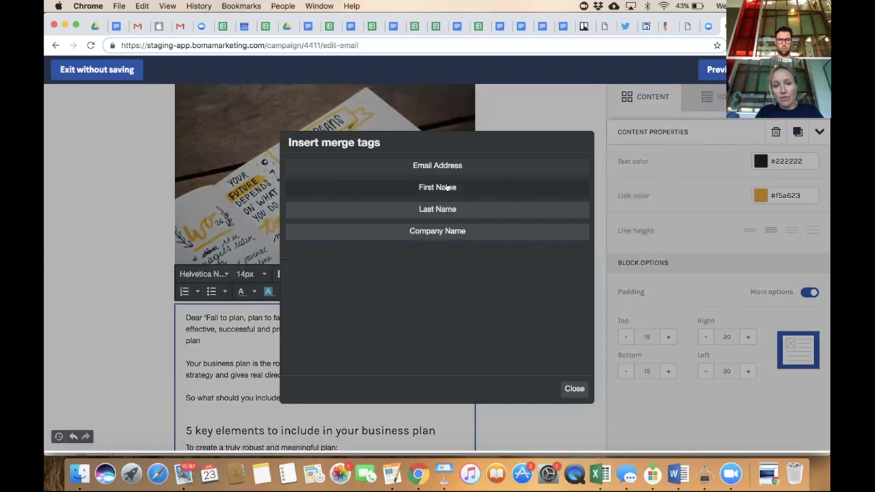
left_click(445, 187)
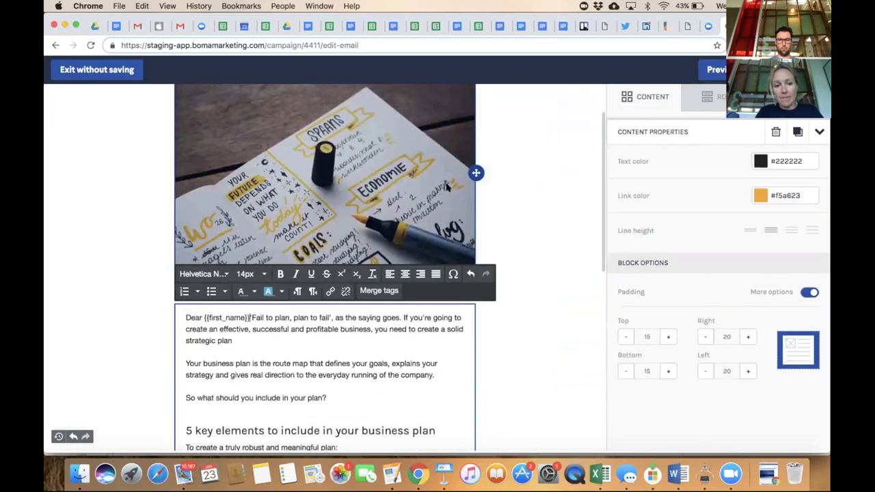
type(",")
key("Return")
key("Return")
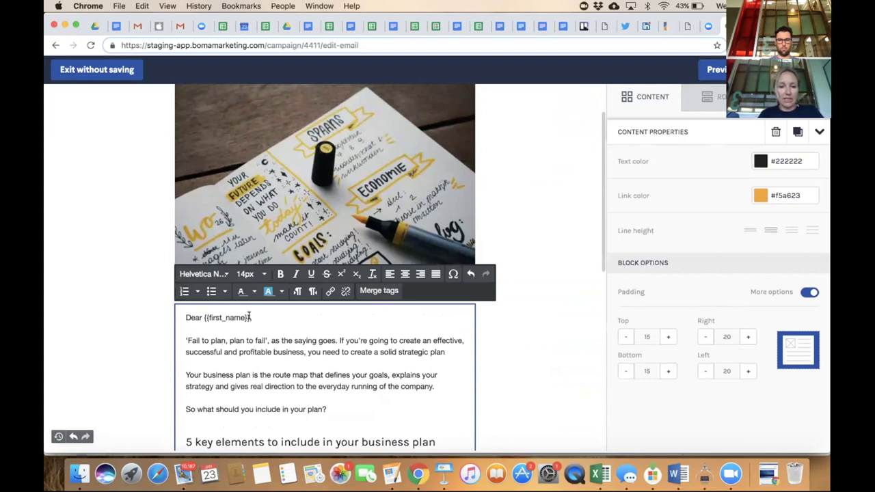
Delete the "Set your timelines for success" bullet from the email's list of business plan elements, and leave text editing.
scroll(249, 315, "down", 10)
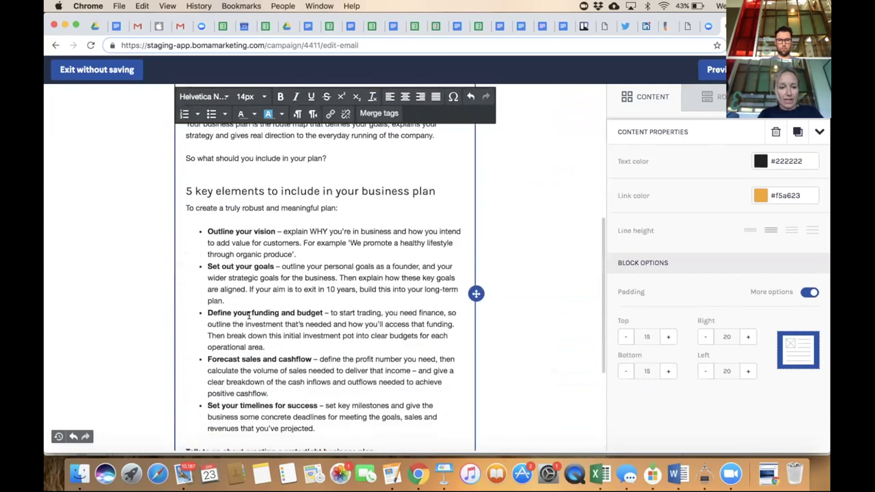
left_click_drag(317, 364, 203, 340)
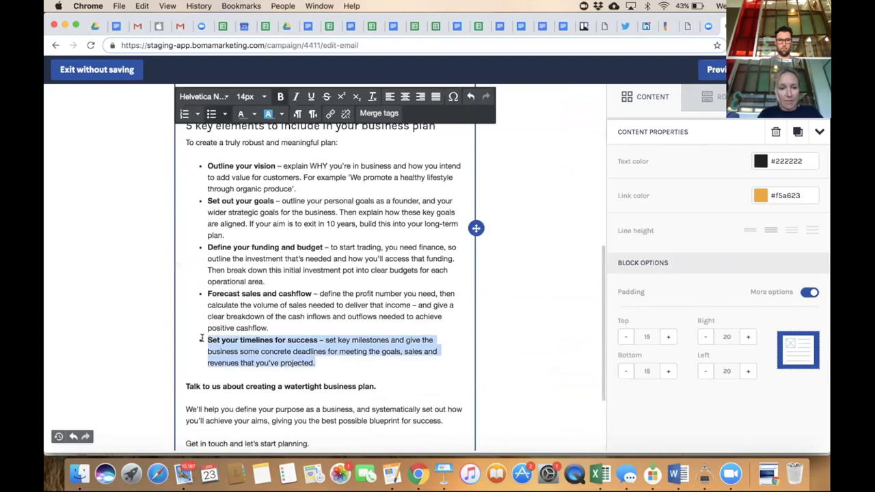
key("BackSpace")
key("BackSpace")
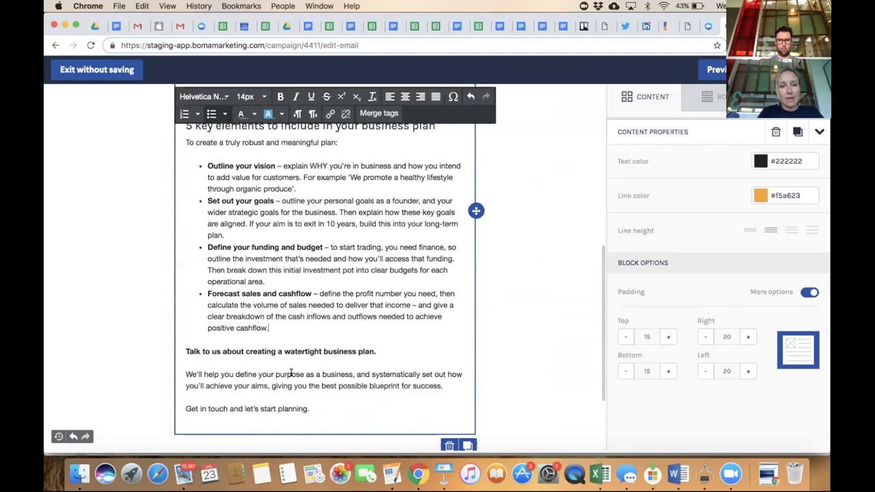
scroll(290, 373, "up", 8)
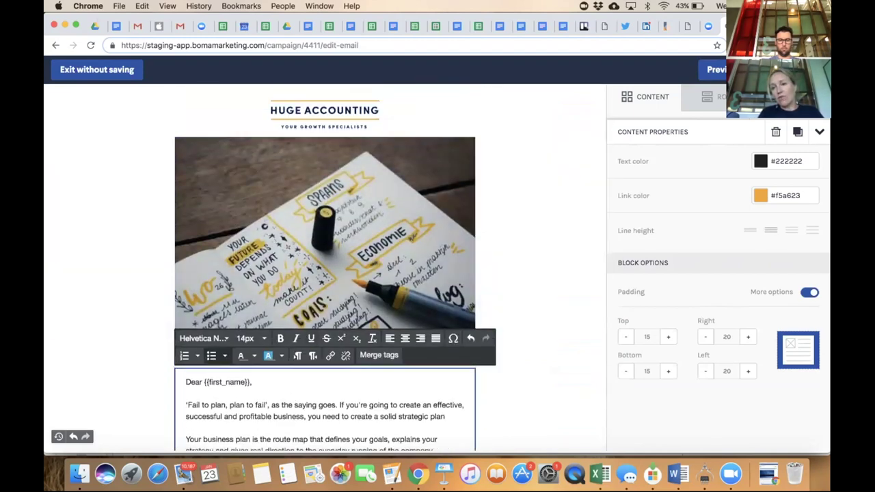
key("Escape")
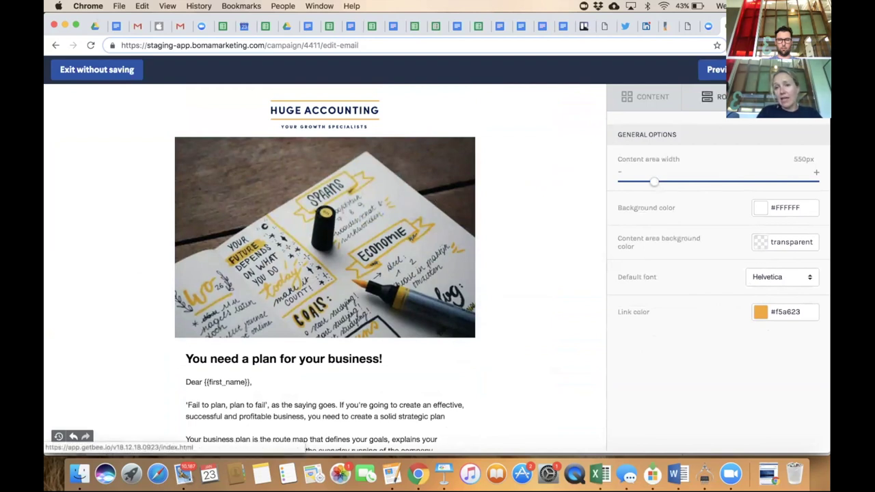
Browse the ready-made row layouts, try the "Features - Three columns" row between the article text and the footer, and remove it again.
left_click(711, 96)
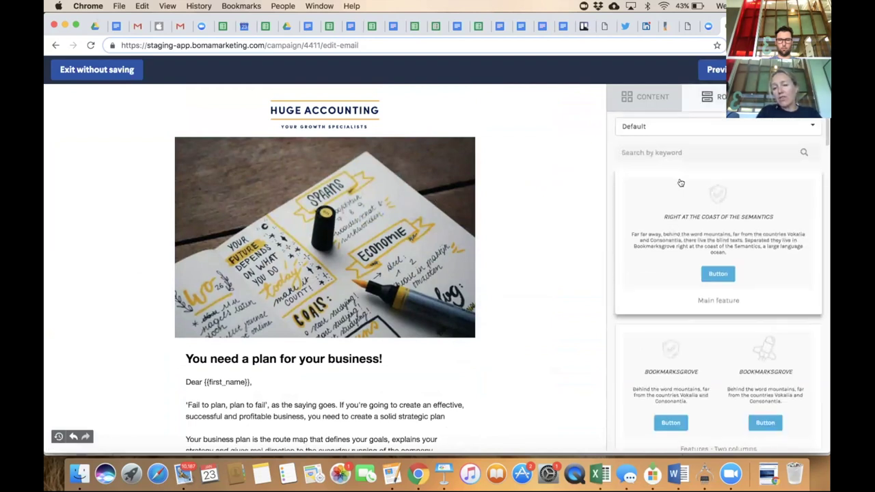
scroll(681, 183, "down", 3)
scroll(680, 182, "down", 3)
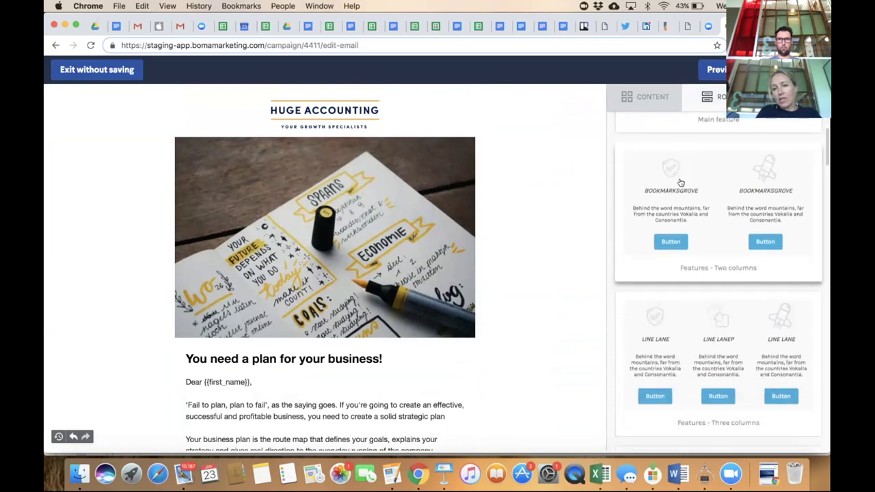
scroll(681, 231, "down", 7)
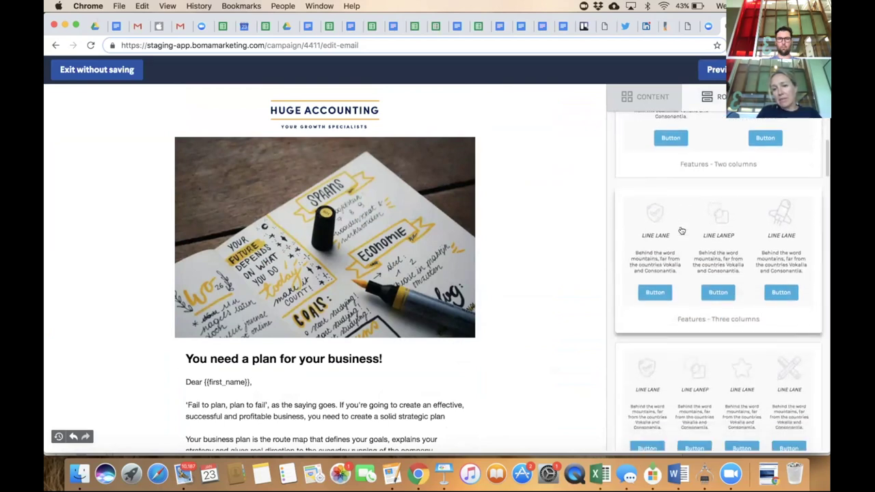
scroll(703, 222, "down", 6)
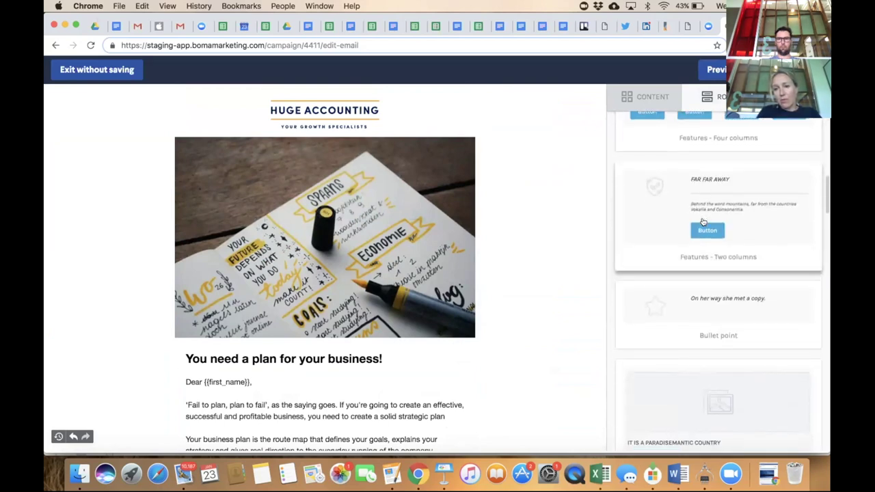
scroll(702, 222, "up", 8)
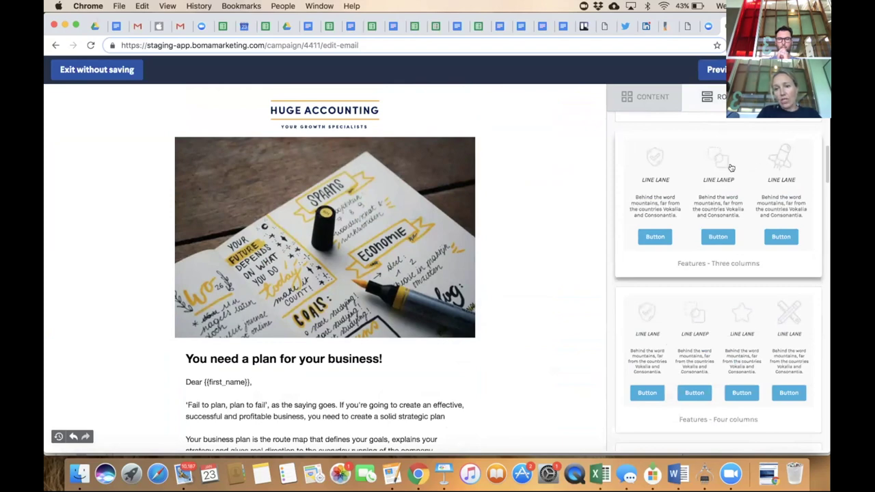
scroll(410, 287, "down", 10)
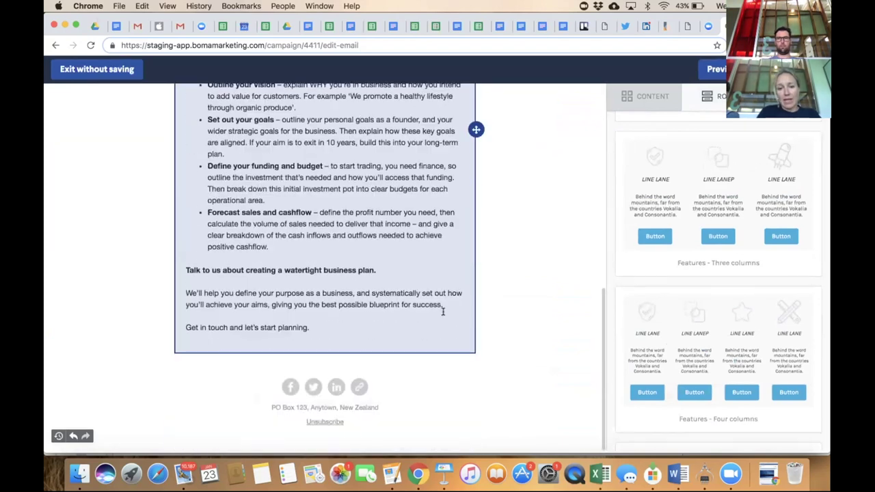
left_click_drag(722, 179, 402, 342)
scroll(404, 338, "down", 5)
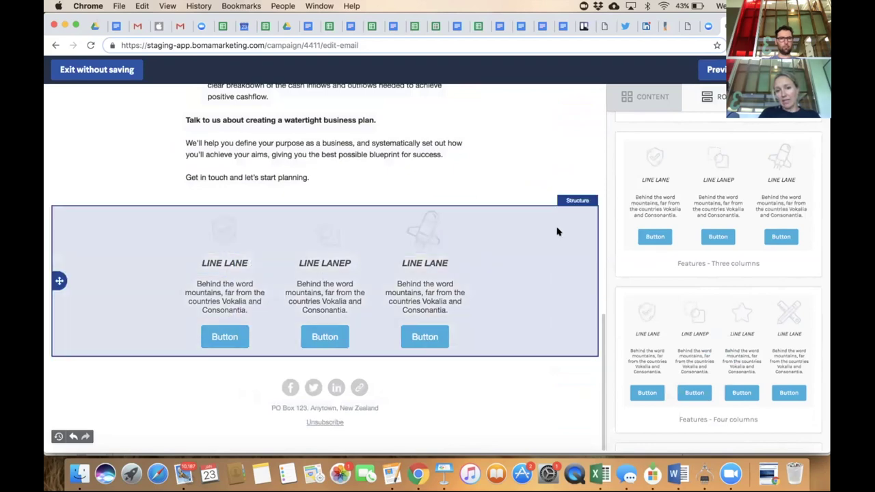
left_click(589, 236)
left_click(565, 220)
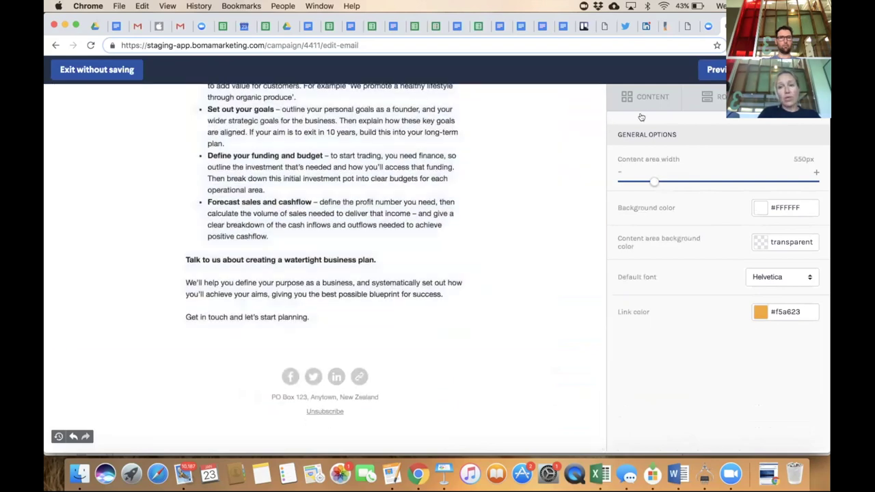
Add a button block directly below the article text, above the social icons in the footer.
left_click(655, 97)
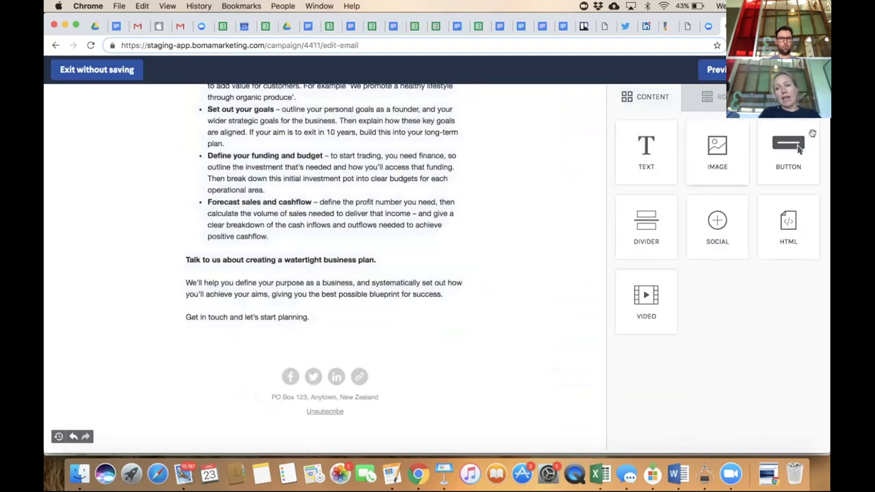
left_click_drag(798, 147, 464, 362)
left_click_drag(427, 339, 434, 343)
scroll(427, 269, "up", 2)
scroll(426, 268, "up", 3)
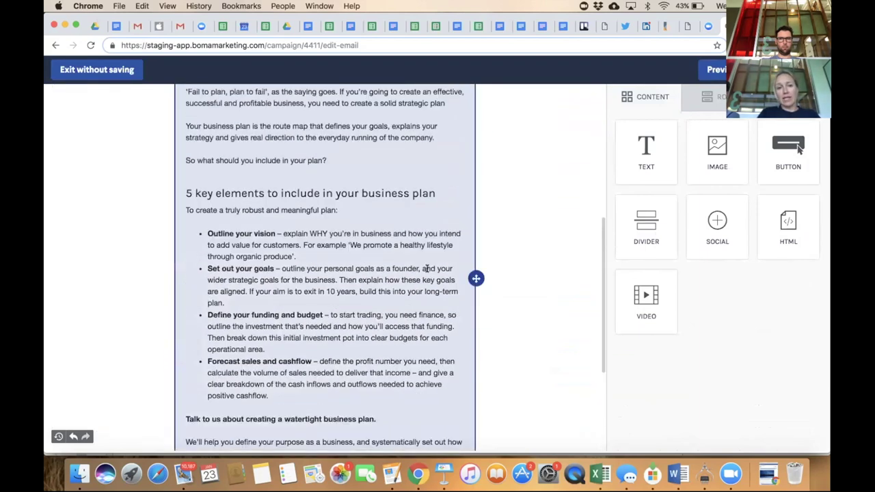
scroll(426, 268, "down", 5)
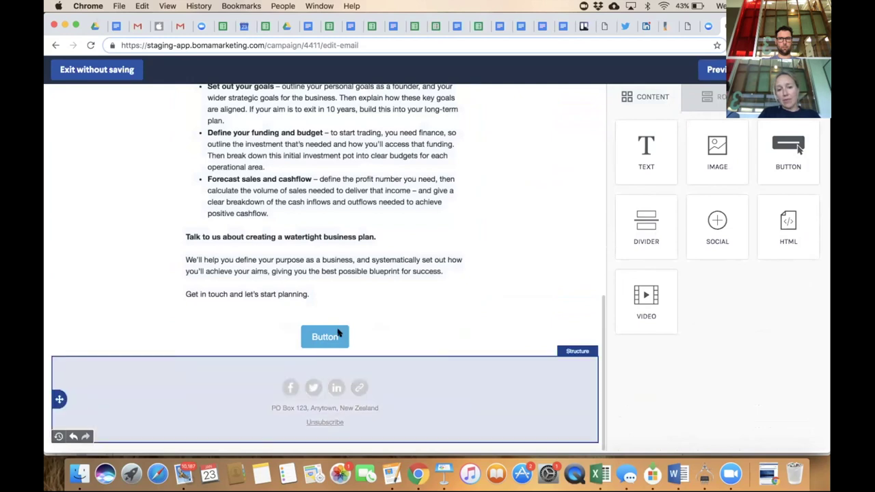
Replace the new button's label with "Contact Us".
left_click(338, 335)
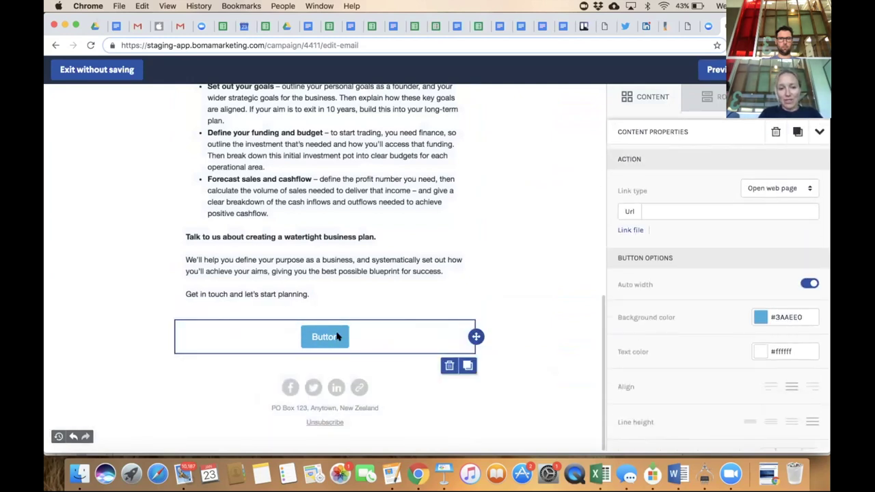
left_click(334, 333)
key("BackSpace")
key("BackSpace")
key("BackSpace")
key("BackSpace")
key("BackSpace")
key("BackSpace")
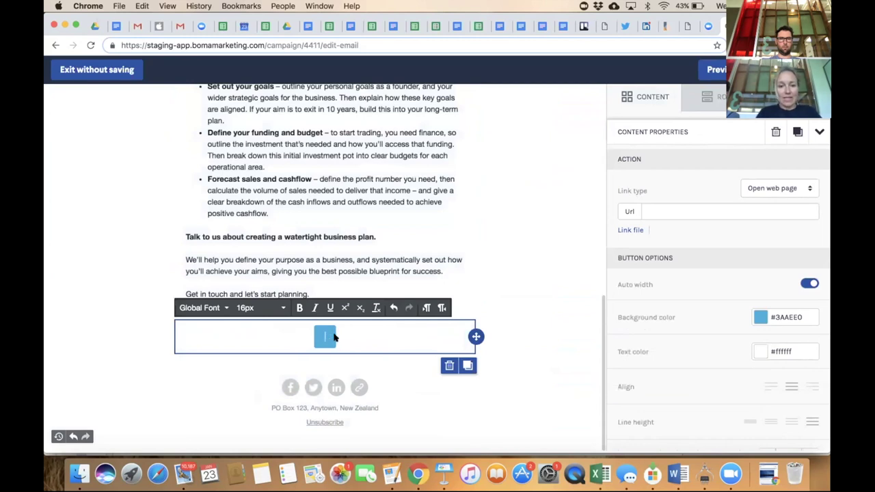
type("Contact Us")
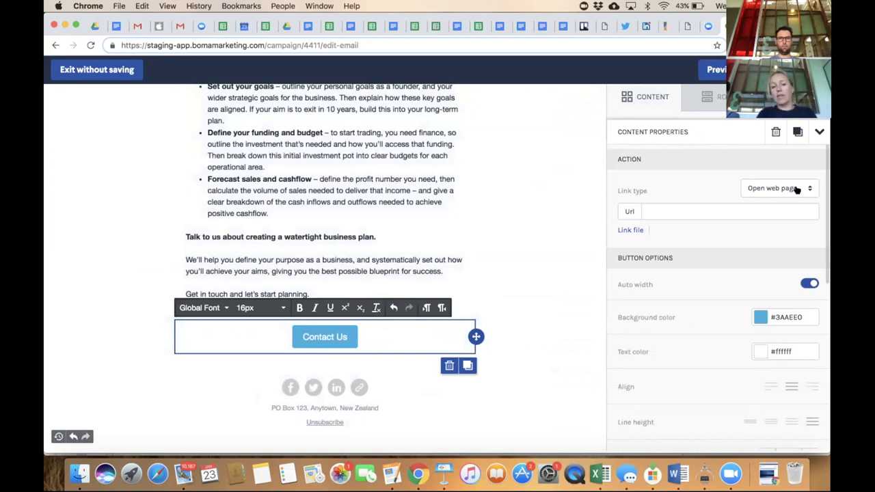
Set the Contact Us button's link type to Send email and start filling in the recipient's e-mail address.
left_click(796, 189)
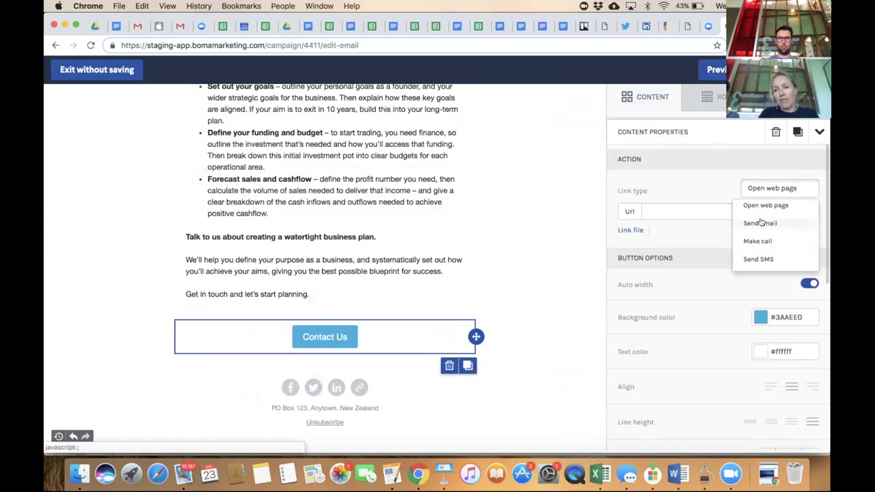
left_click(760, 223)
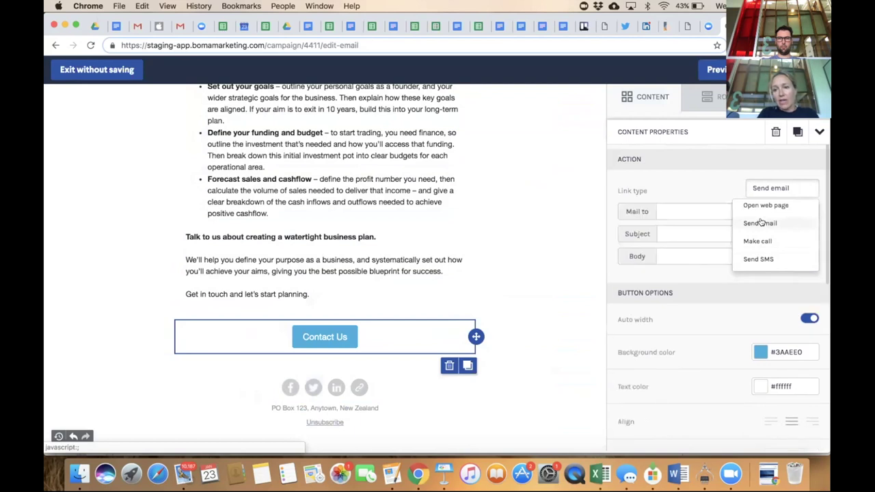
left_click(729, 214)
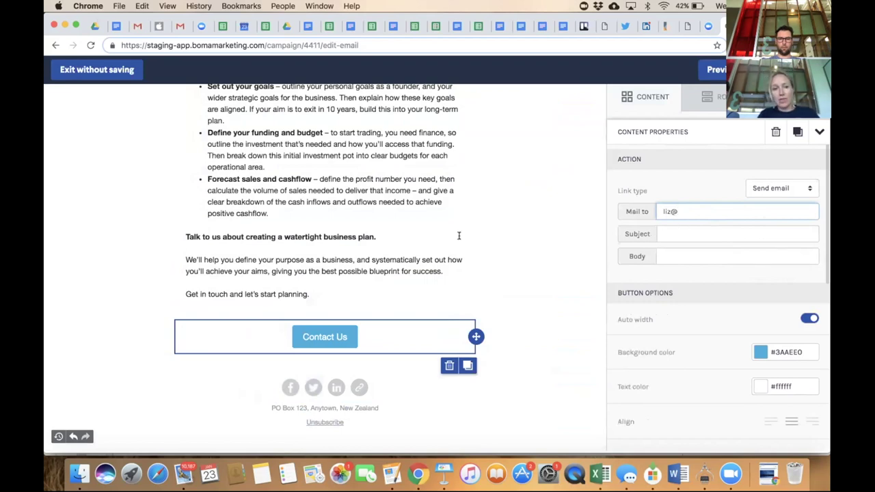
scroll(459, 238, "up", 10)
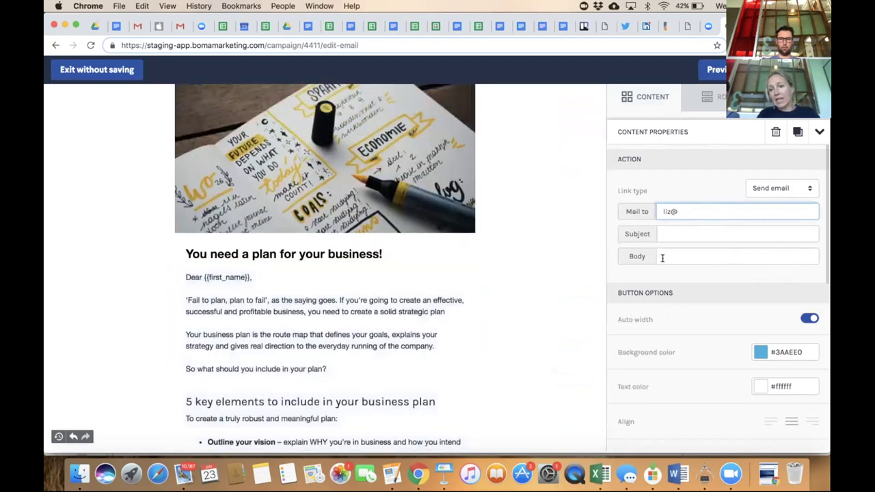
left_click(683, 254)
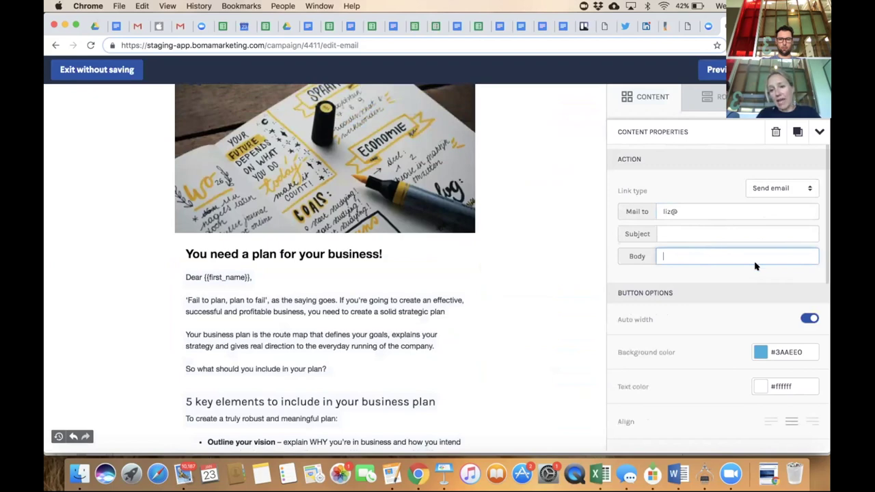
Start changing the email's header image and search the free stock photos for "tree".
scroll(470, 267, "up", 3)
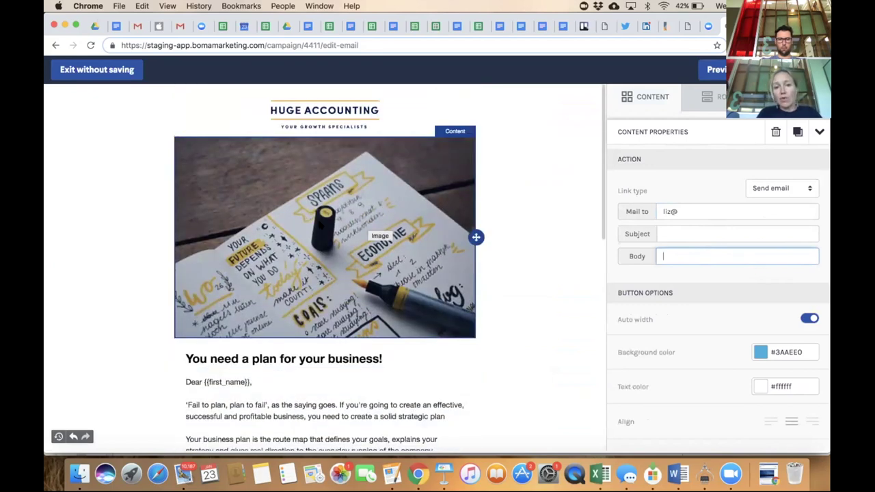
left_click(380, 239)
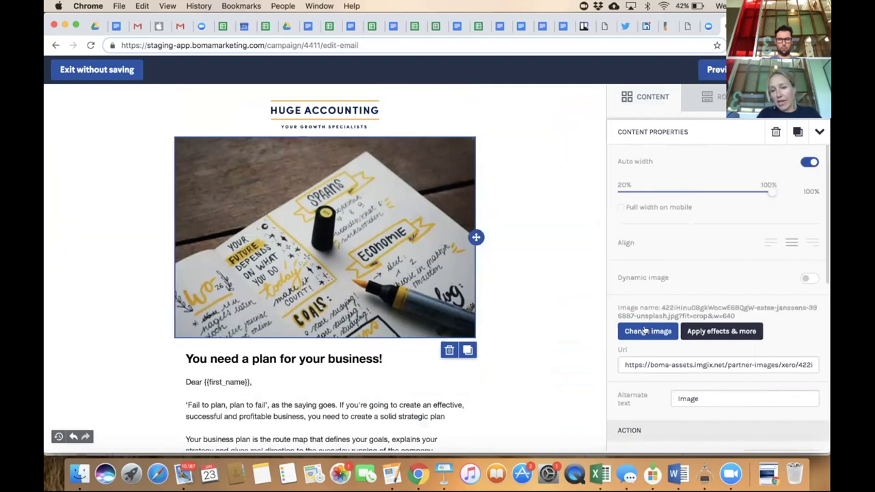
left_click(644, 331)
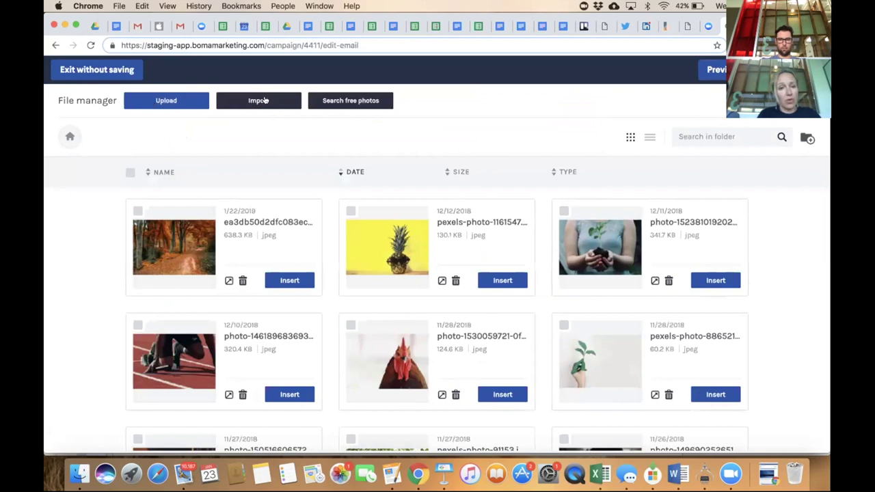
left_click(351, 101)
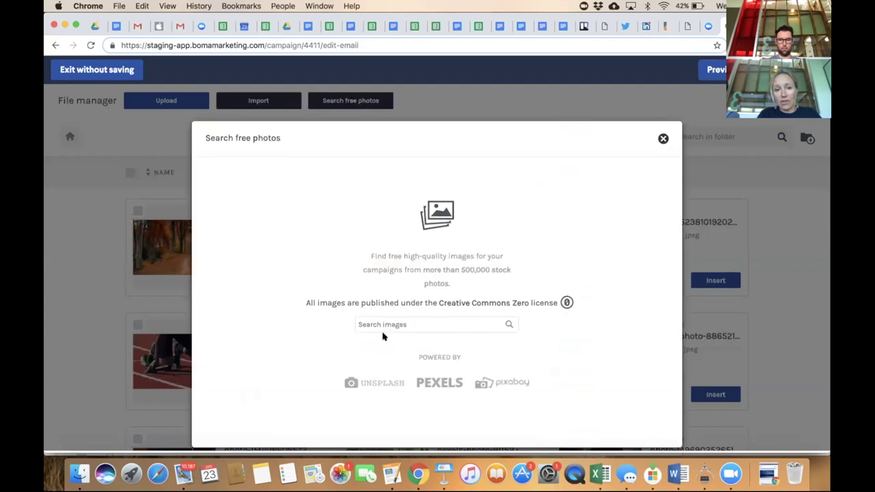
left_click(387, 323)
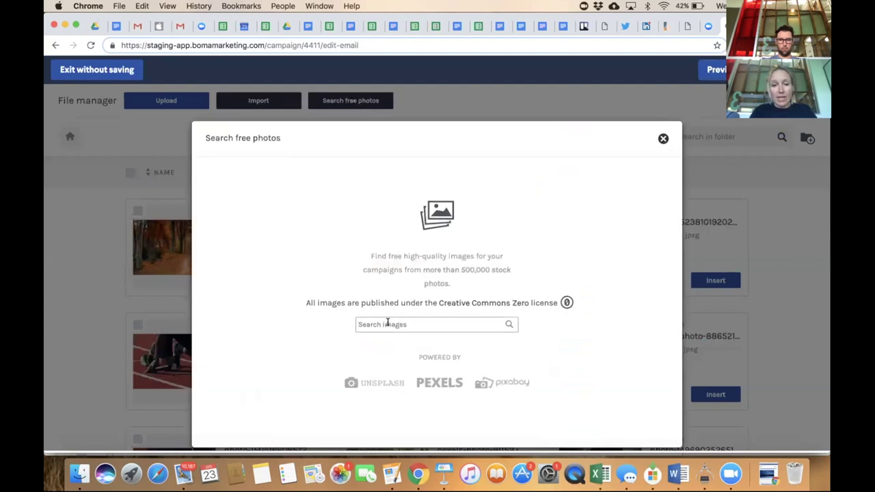
type("tree")
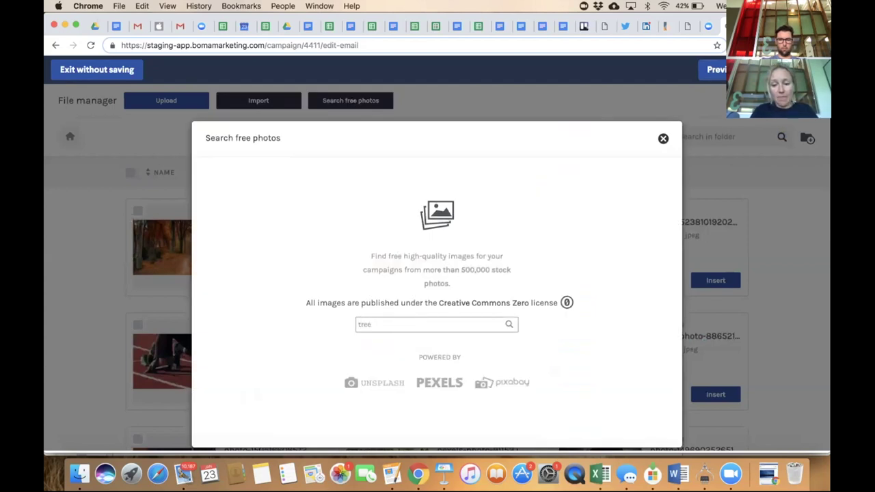
key("Return")
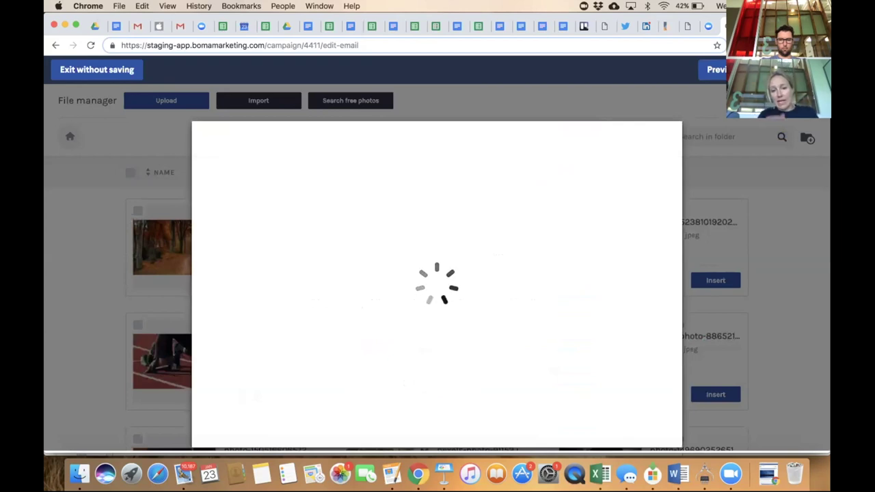
Browse the tree photo results and import the Unsplash picture of tall forest trunks from page 7 into the file manager.
scroll(508, 371, "down", 10)
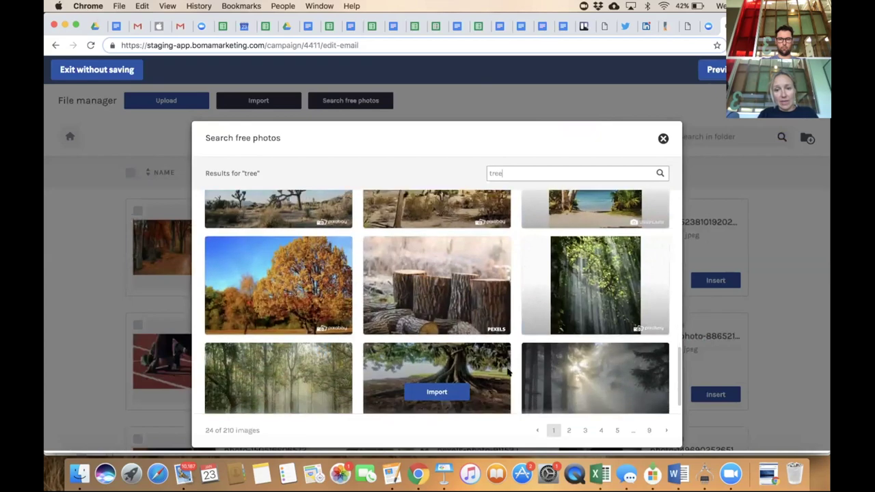
scroll(508, 371, "down", 2)
left_click(601, 417)
scroll(470, 349, "down", 3)
scroll(470, 350, "down", 8)
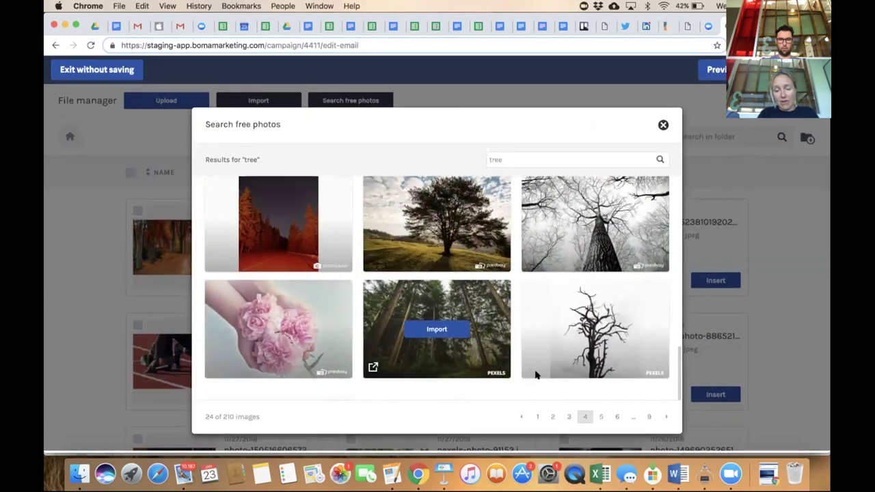
left_click(616, 416)
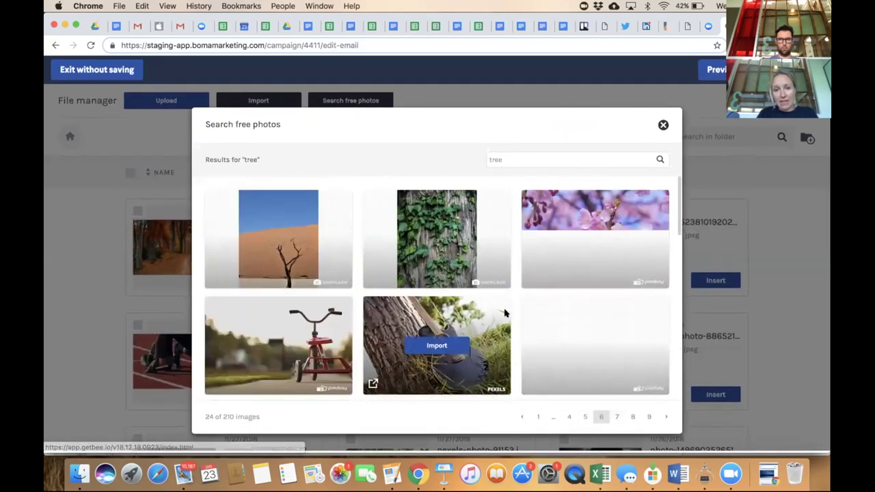
scroll(504, 312, "down", 10)
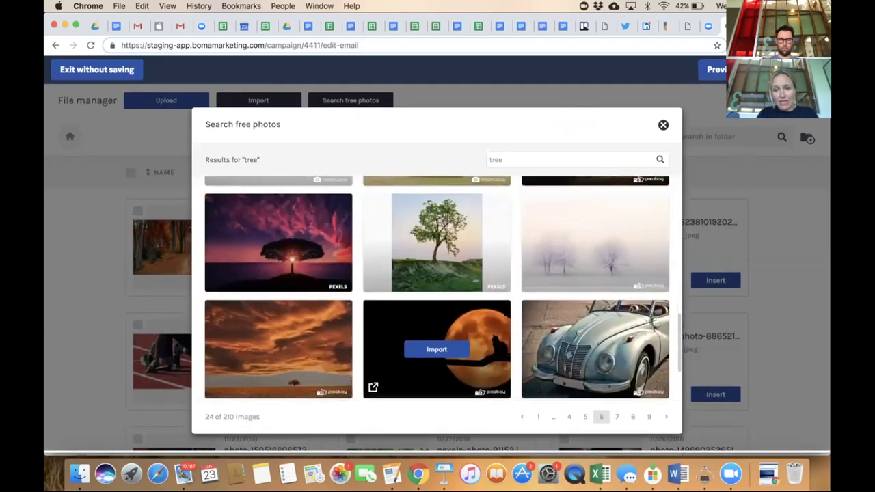
scroll(492, 300, "down", 5)
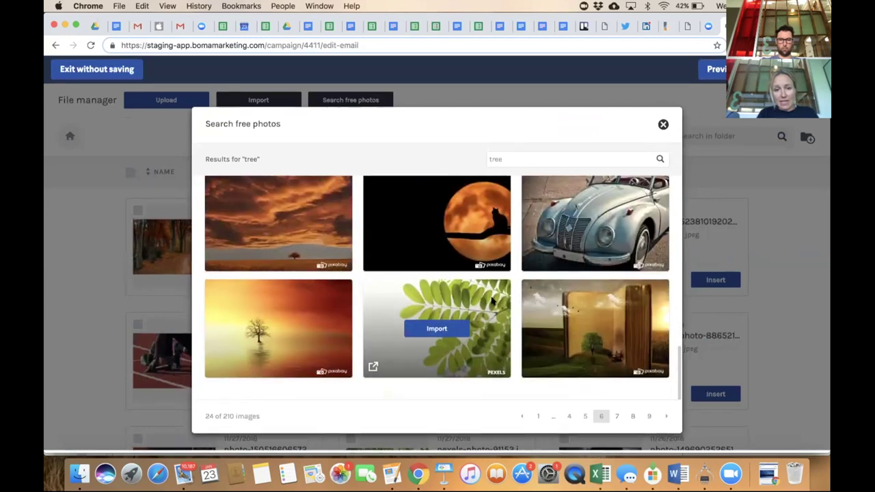
scroll(492, 301, "up", 10)
scroll(547, 321, "down", 6)
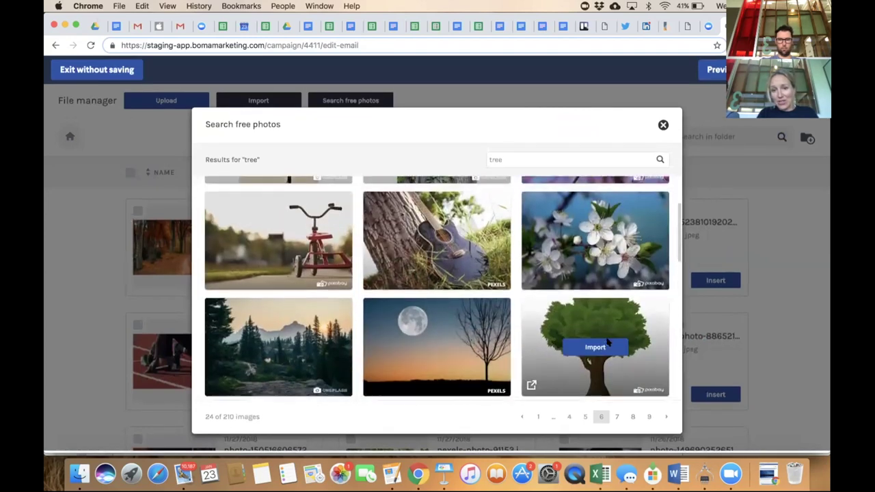
scroll(607, 343, "down", 5)
left_click(616, 416)
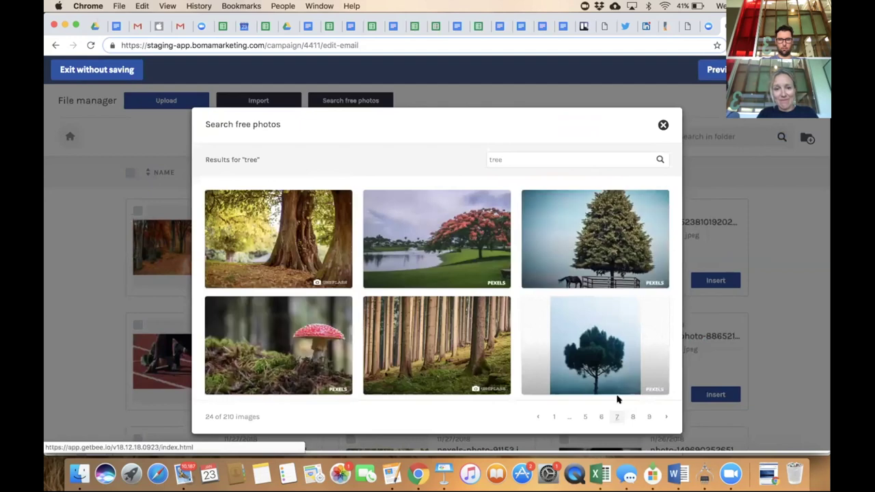
mouse_move(442, 330)
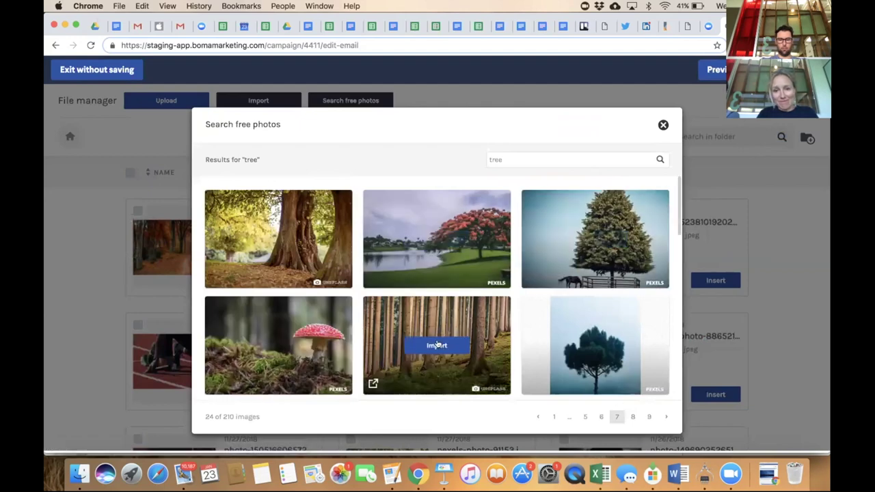
left_click(436, 345)
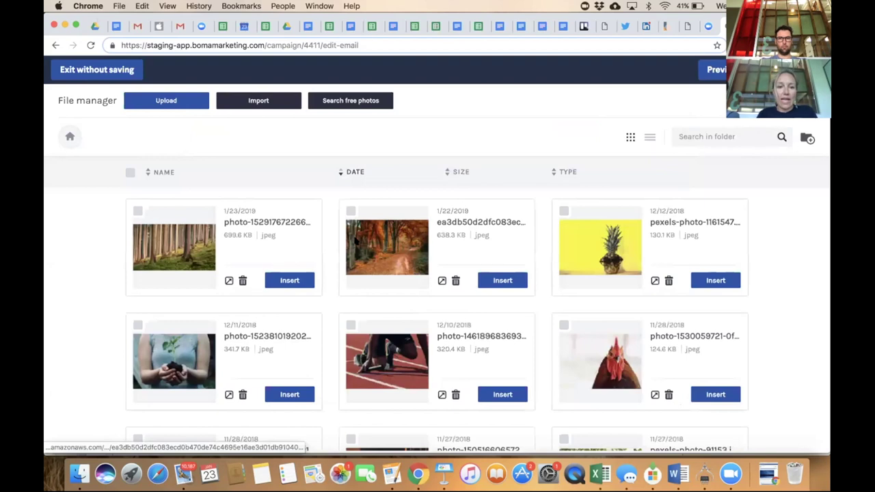
Insert the stored tree-canopy photo pexels-photo-91153.jpeg as the email's header image, check the email and return to the campaign review.
scroll(413, 270, "down", 3)
scroll(356, 250, "down", 3)
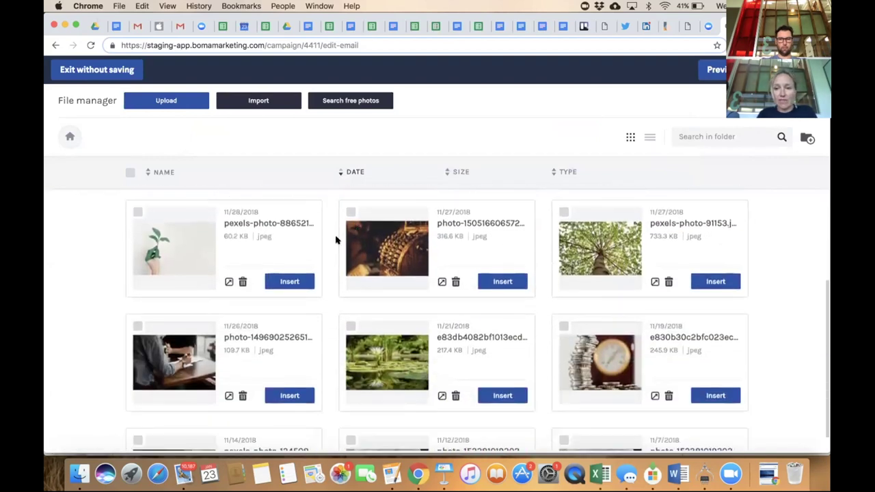
left_click(713, 281)
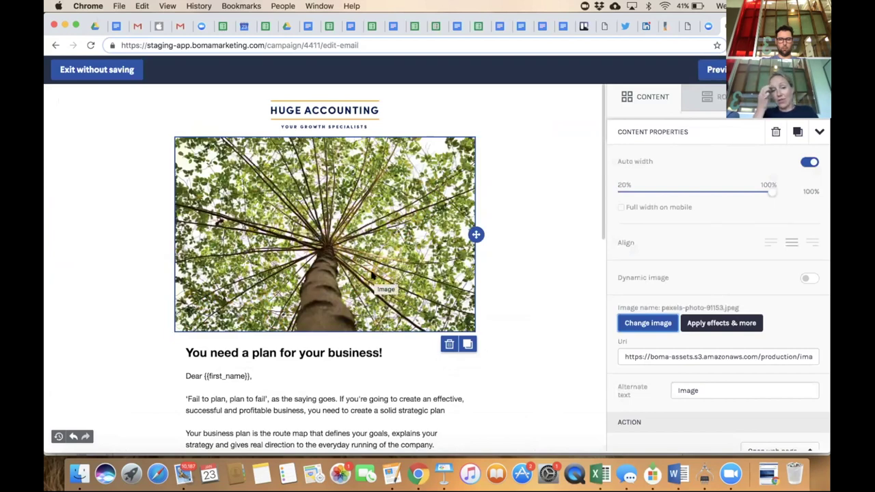
scroll(504, 346, "down", 10)
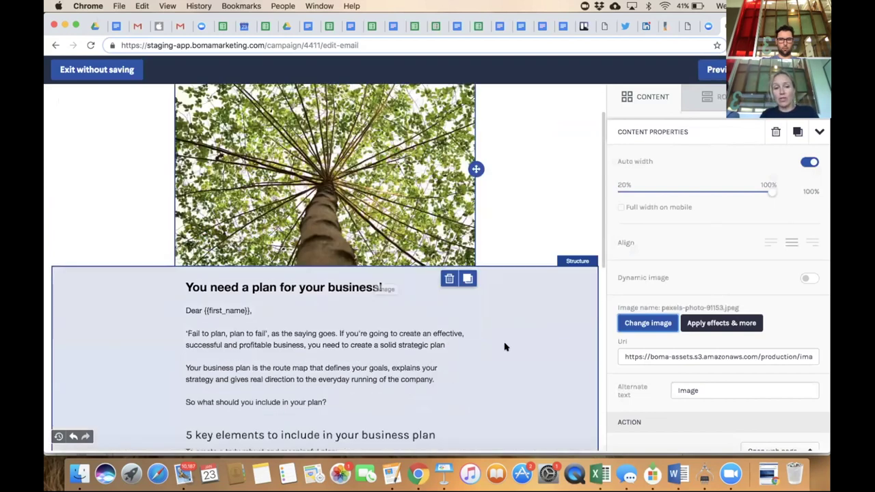
scroll(505, 347, "up", 10)
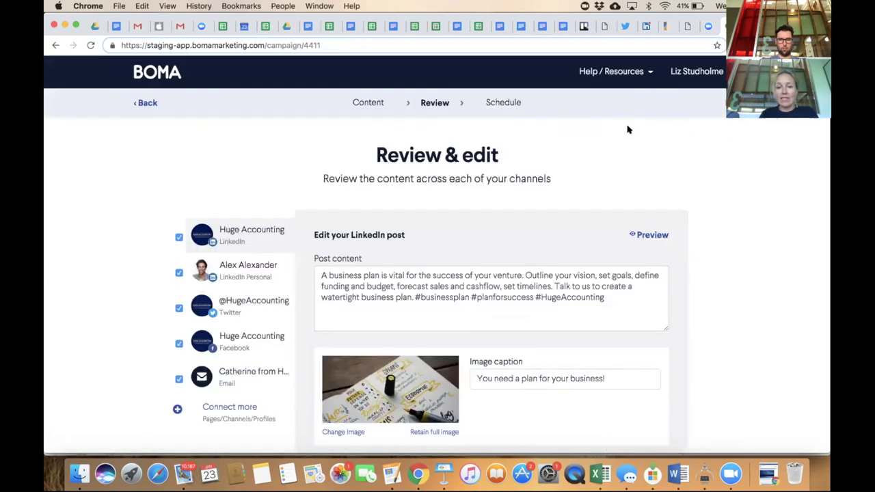
Open the campaign's email channel and review its audience, template, subject, sender details, test-email option and share link.
scroll(572, 209, "down", 2)
left_click(254, 308)
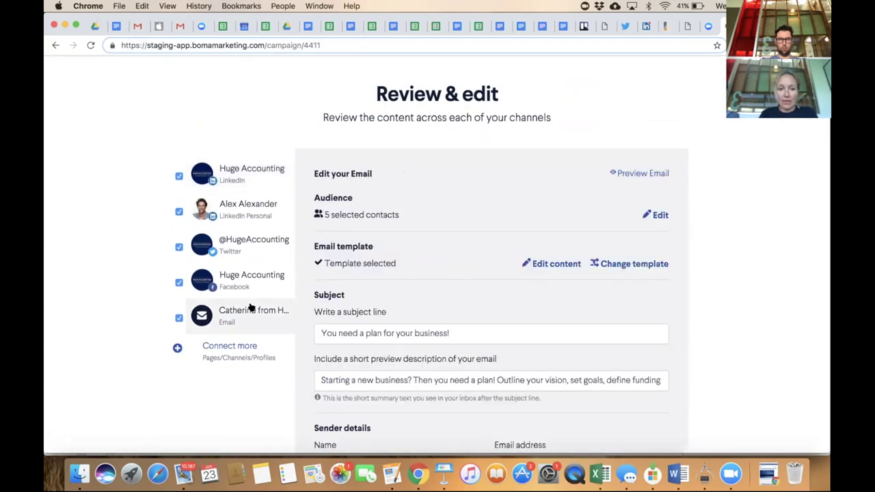
scroll(390, 302, "down", 5)
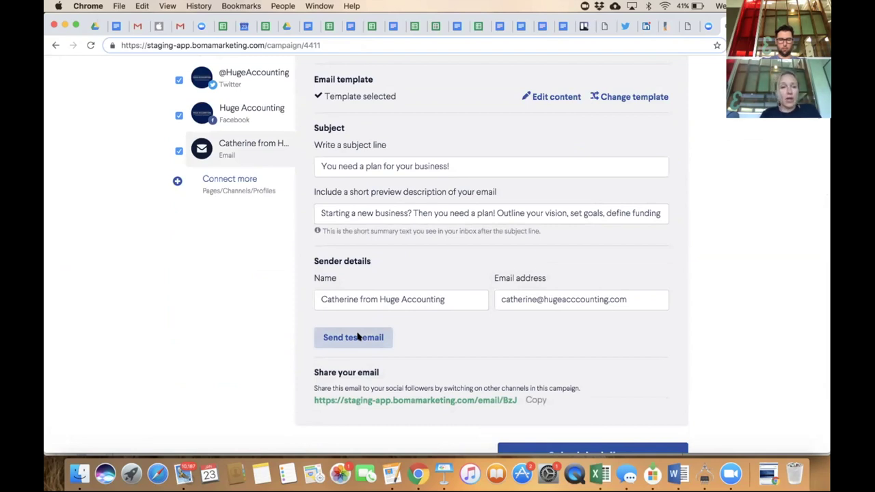
scroll(356, 334, "up", 5)
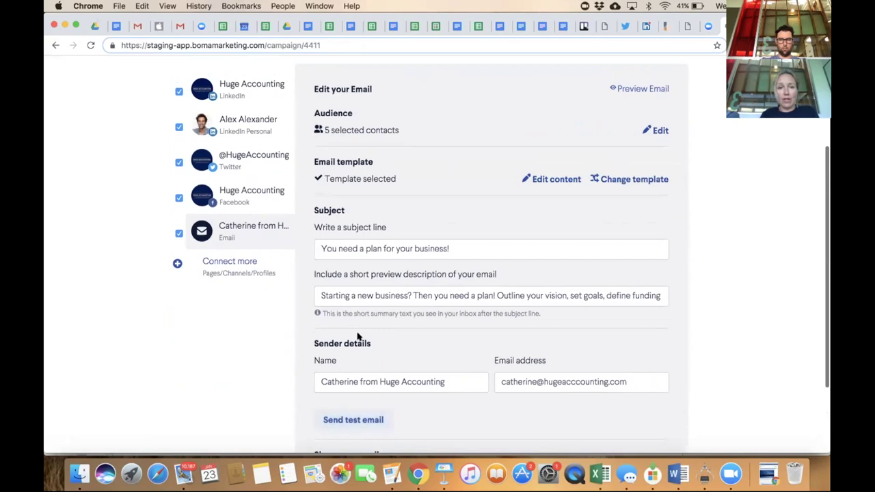
scroll(328, 274, "up", 1)
Preview the Huge Accounting LinkedIn post and close the preview.
left_click(247, 150)
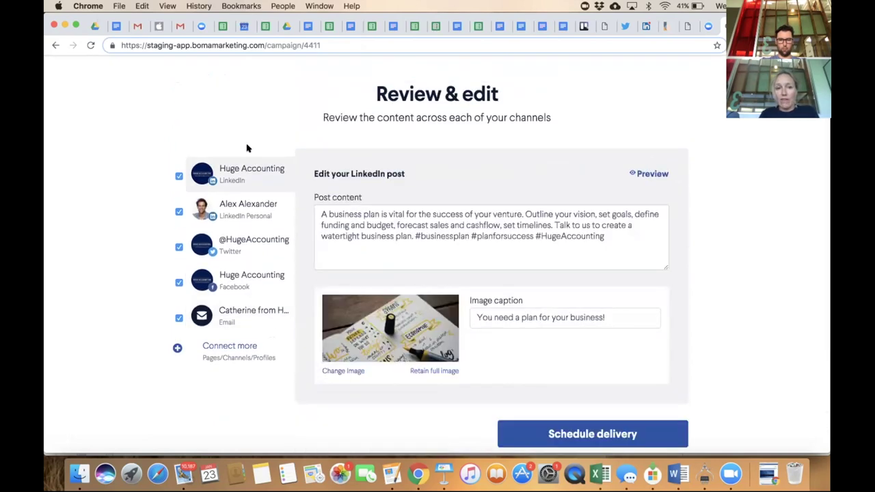
left_click(647, 174)
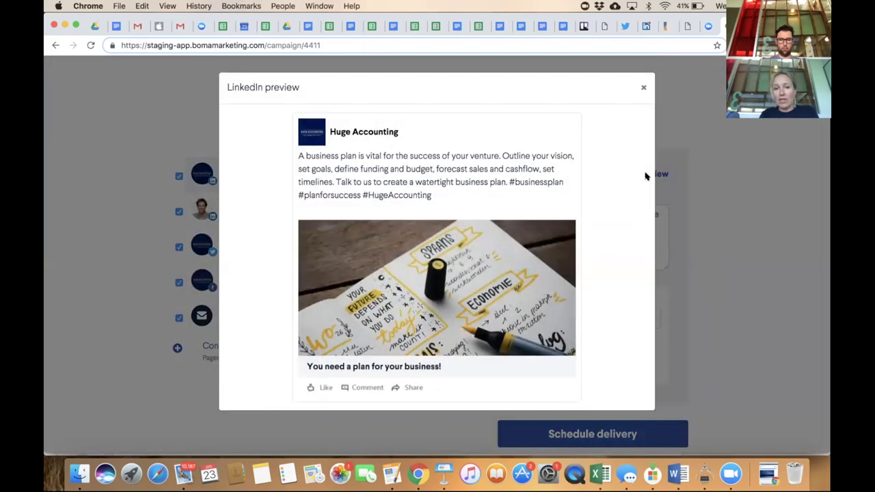
left_click(643, 88)
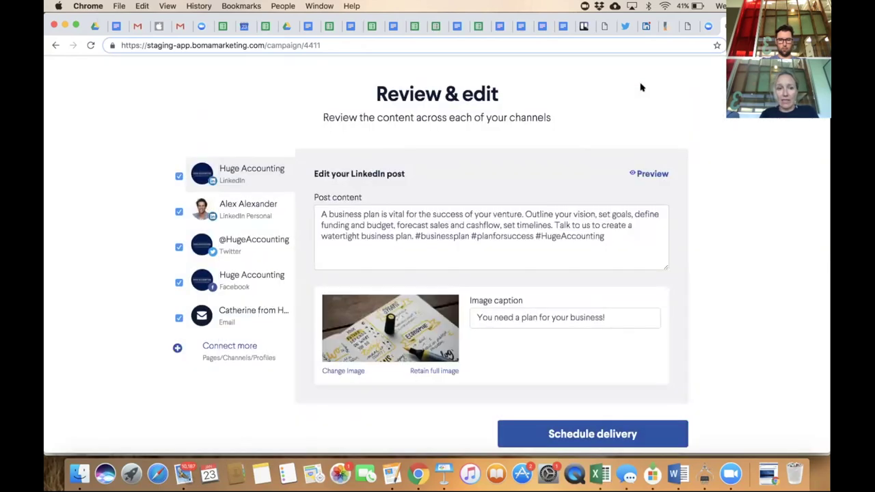
left_click(248, 239)
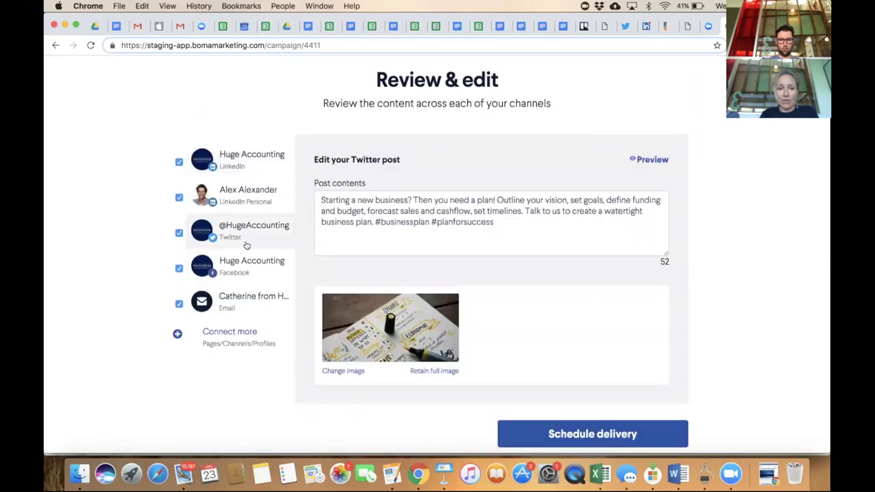
left_click(653, 159)
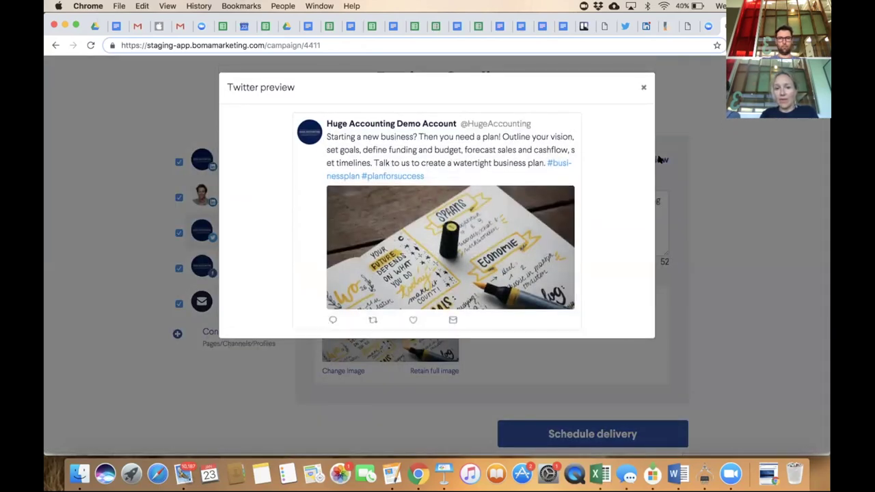
left_click(643, 87)
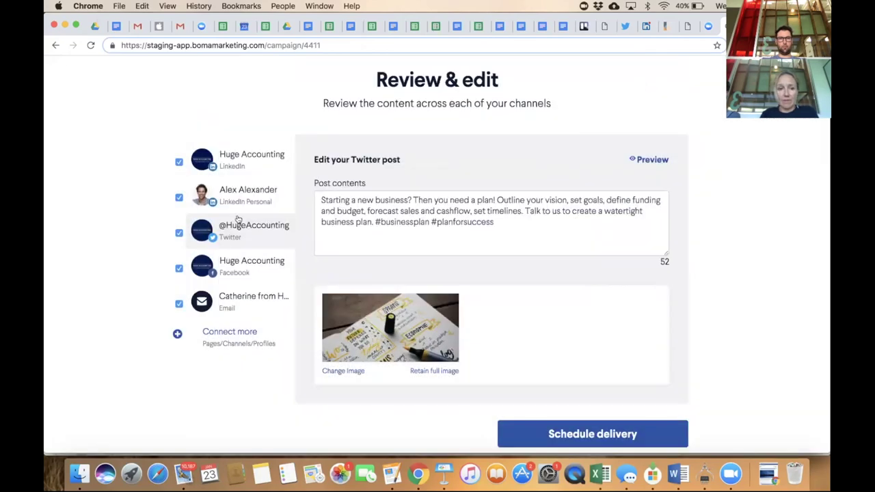
Preview the Huge Accounting Facebook post and close the preview.
left_click(231, 267)
left_click(634, 172)
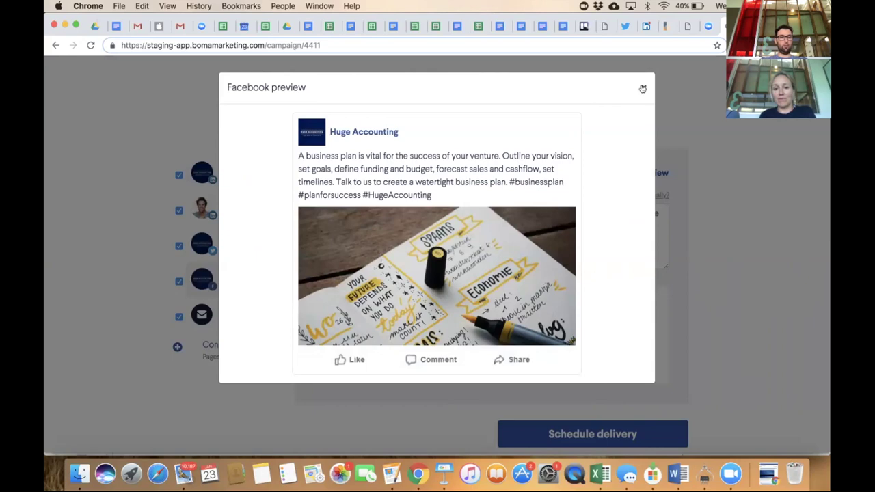
left_click(642, 89)
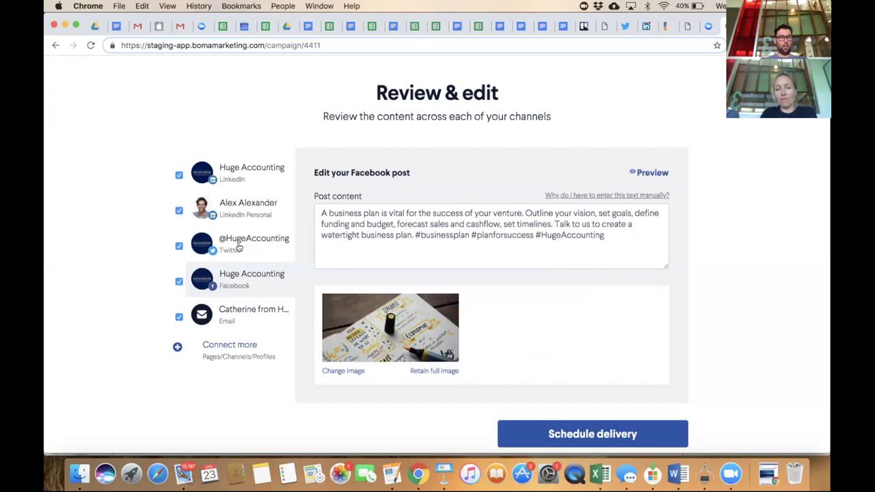
Exclude the Twitter channel from the campaign and proceed to scheduling its delivery.
left_click(179, 246)
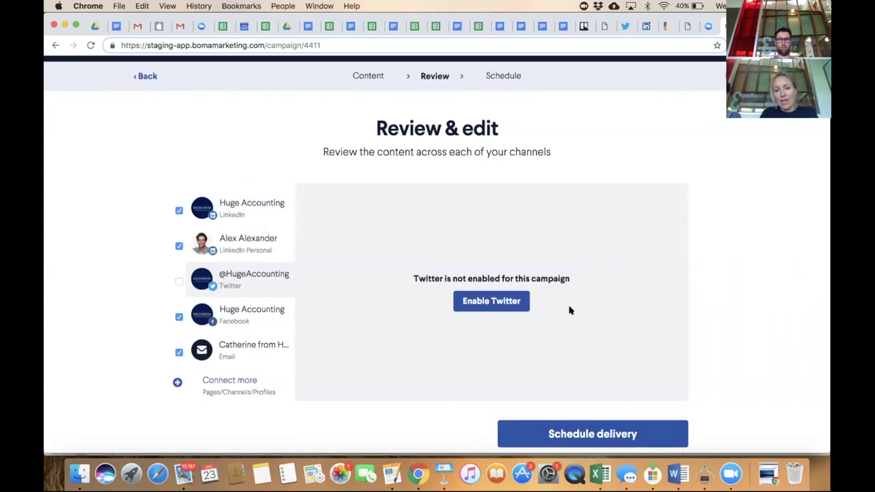
left_click(589, 433)
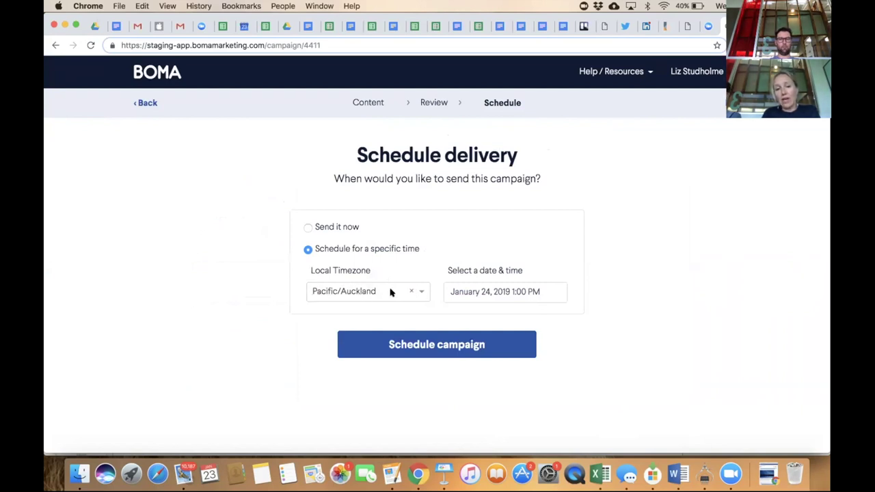
Schedule the campaign for January 24, 2019 at 10:15 AM and go to the dashboard.
left_click(509, 290)
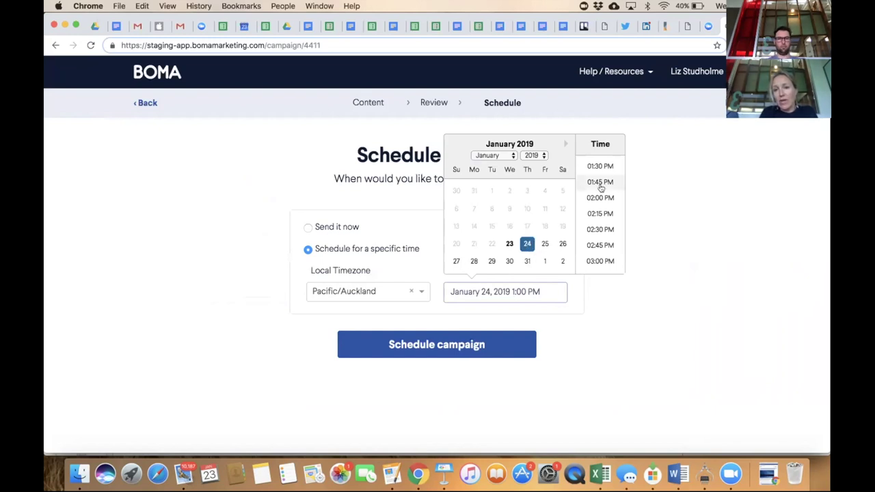
scroll(600, 187, "up", 5)
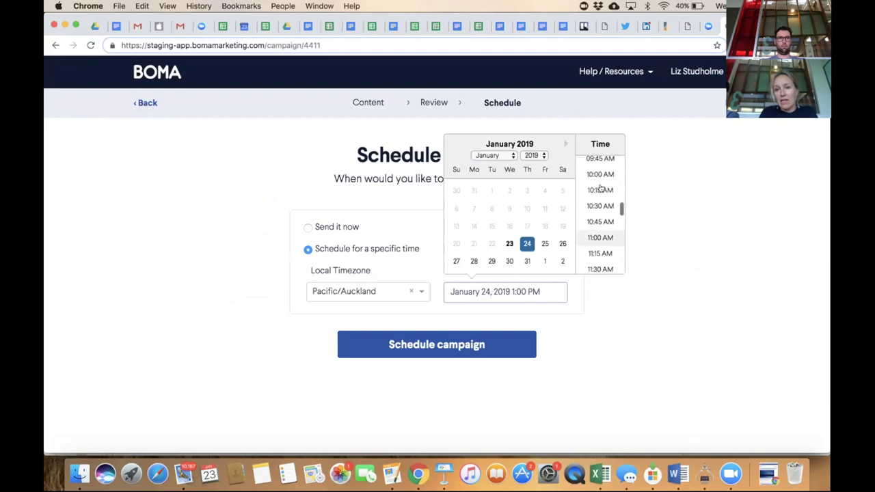
left_click(600, 188)
left_click(474, 346)
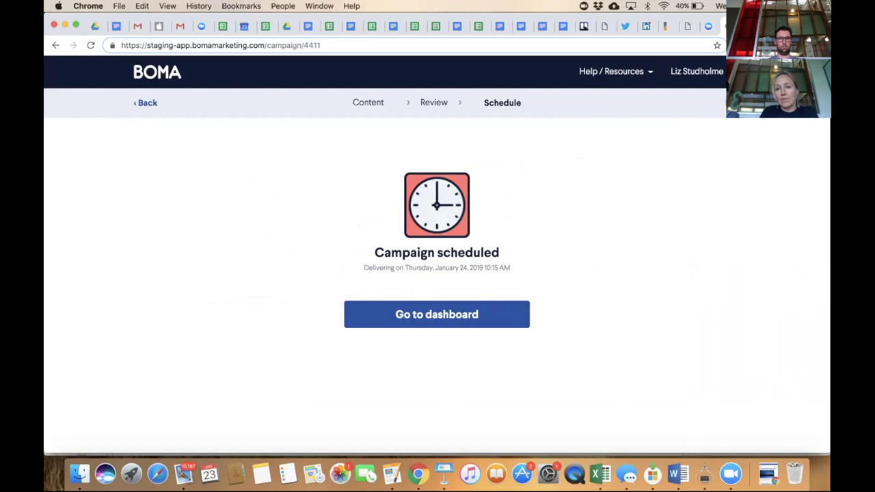
left_click(478, 315)
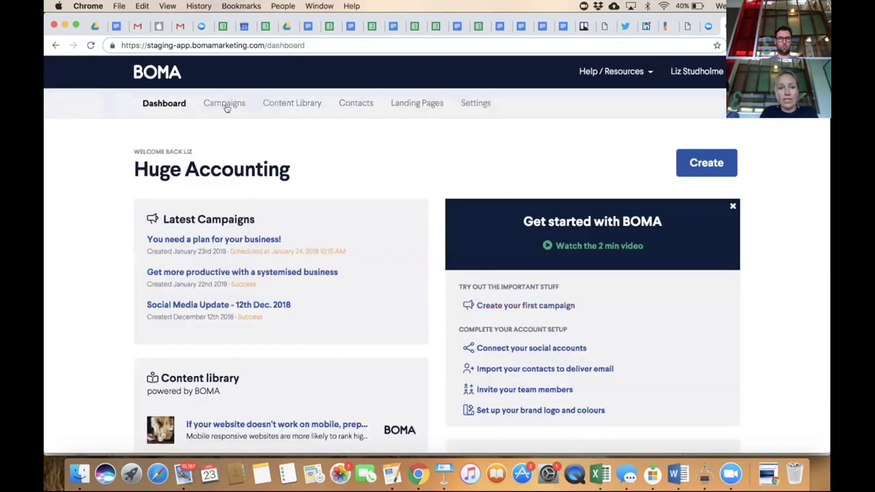
Open the results of the "How to scale up your business" campaign created on November 28th 2018.
left_click(226, 104)
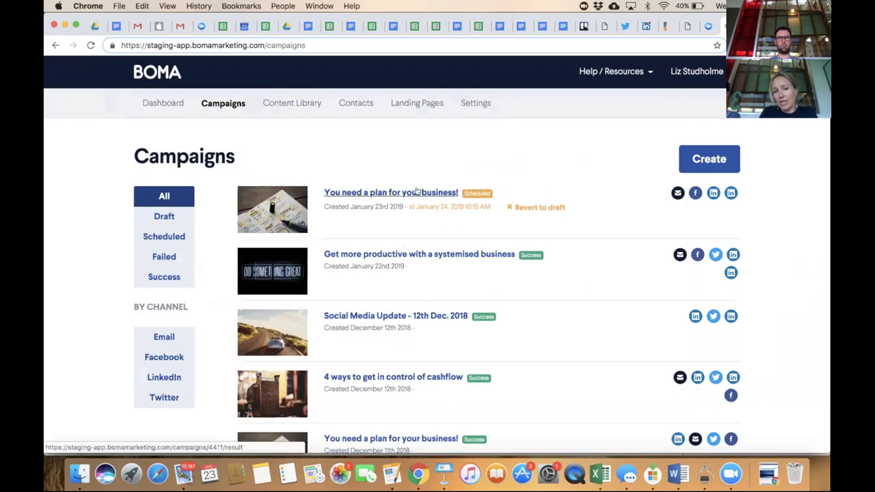
scroll(417, 190, "down", 8)
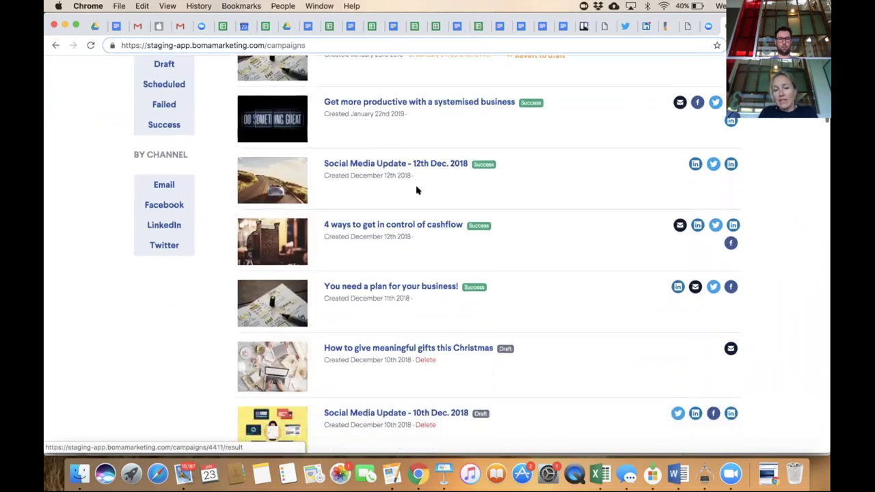
scroll(417, 190, "down", 13)
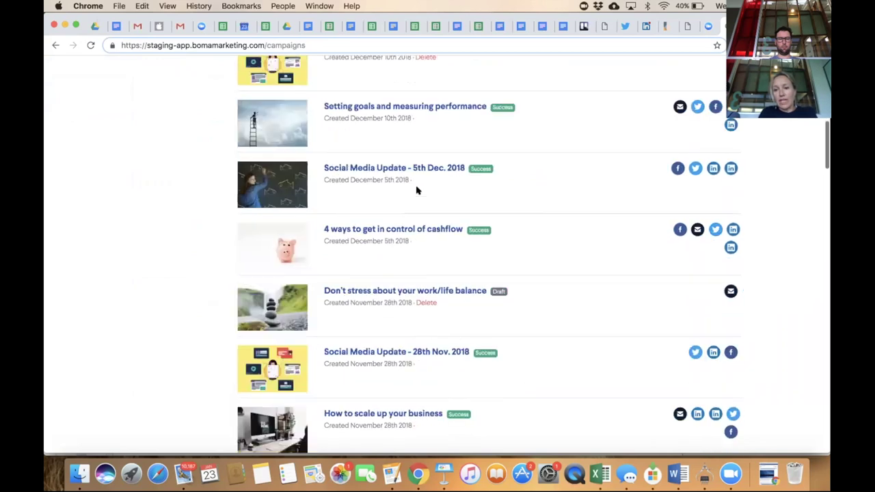
scroll(417, 191, "down", 2)
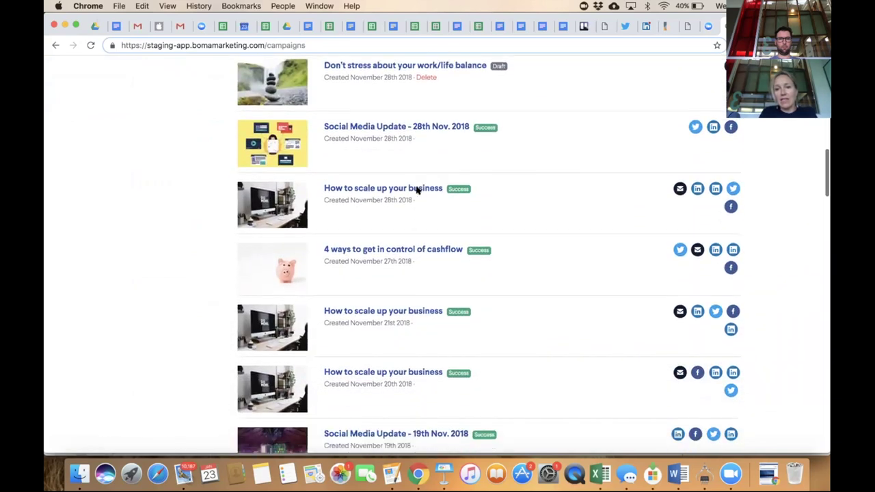
left_click(405, 176)
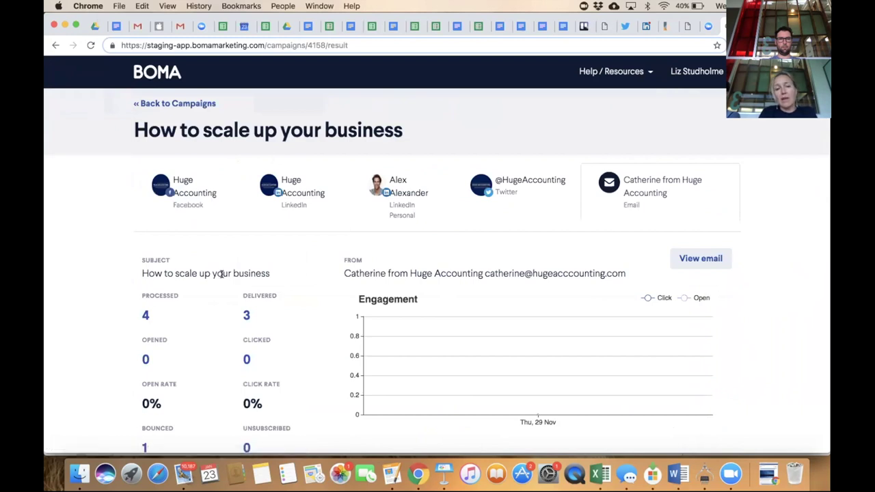
scroll(410, 275, "down", 1)
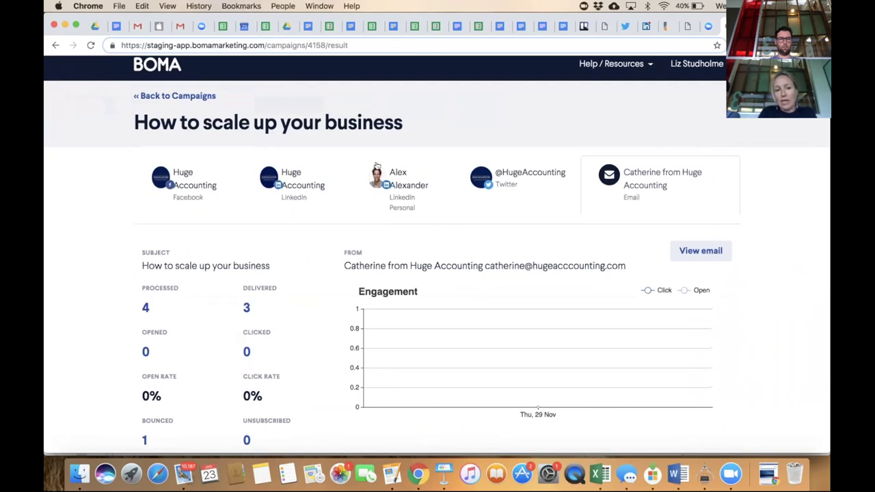
Review the campaign's Facebook results and the Huge Accounting LinkedIn results.
left_click(176, 188)
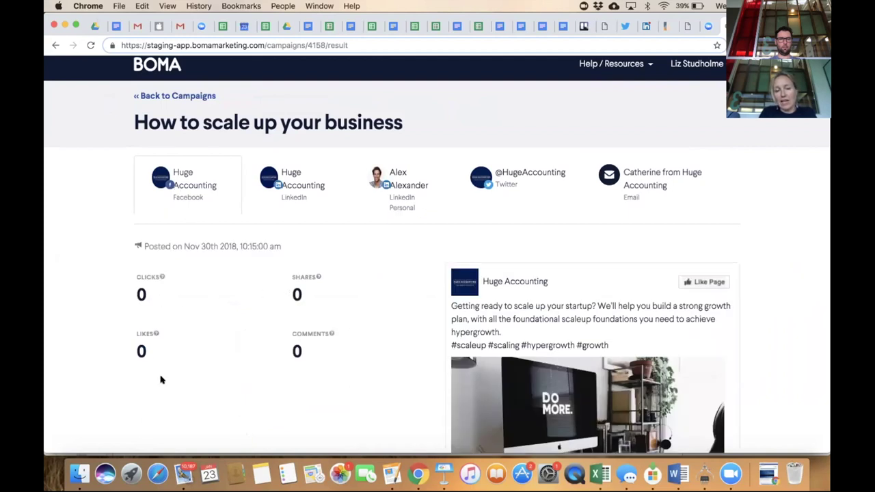
left_click(304, 203)
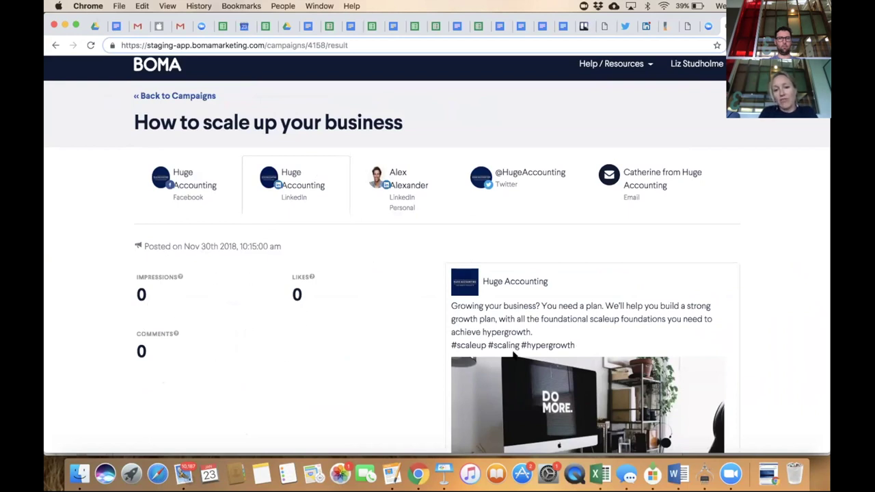
scroll(514, 354, "down", 3)
scroll(612, 256, "up", 3)
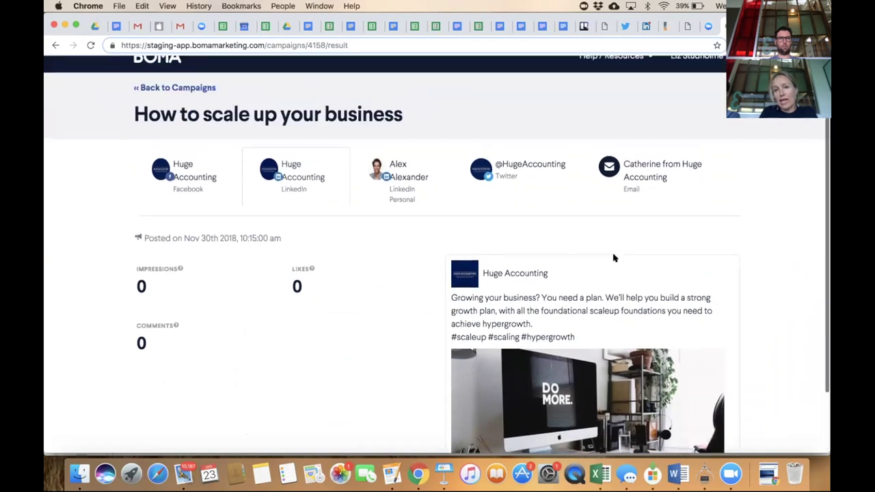
Review the campaign's email results and its processed recipients, and return to the campaigns list.
left_click(645, 182)
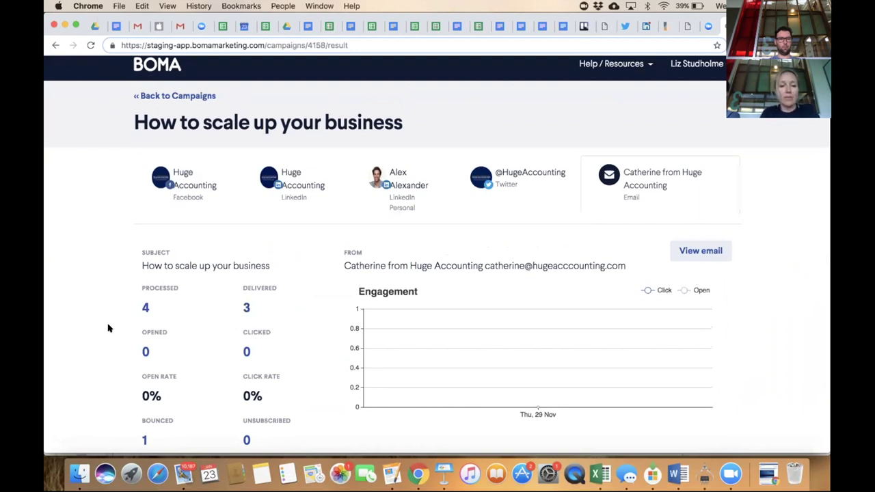
left_click(144, 308)
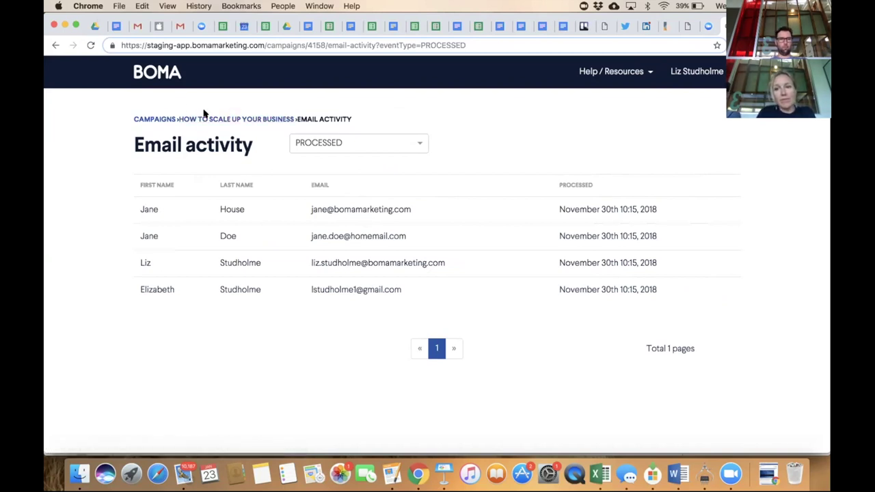
left_click(152, 119)
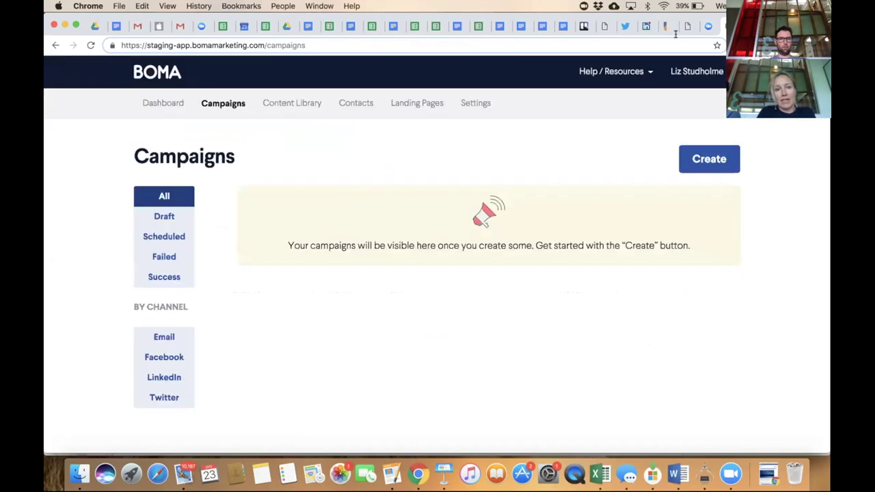
Look over the dashboard, view the types of content that can be created, and close the choices.
left_click(164, 103)
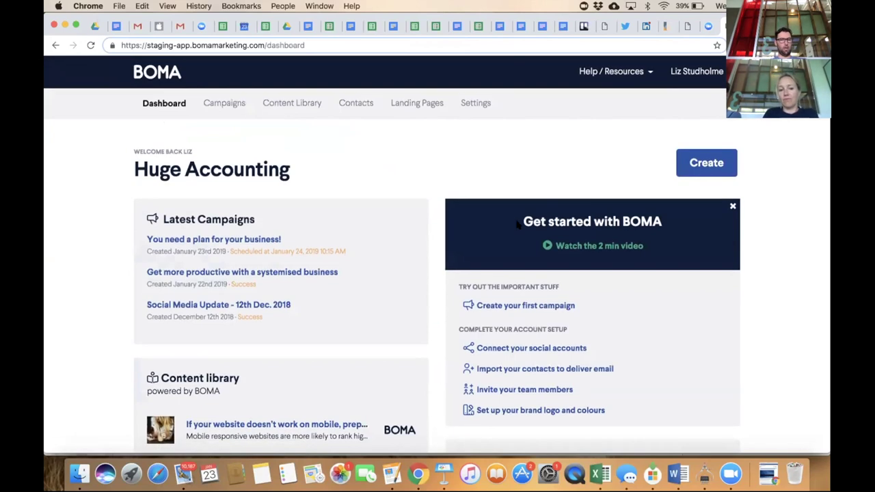
scroll(555, 264, "down", 5)
scroll(555, 265, "up", 2)
scroll(554, 264, "up", 2)
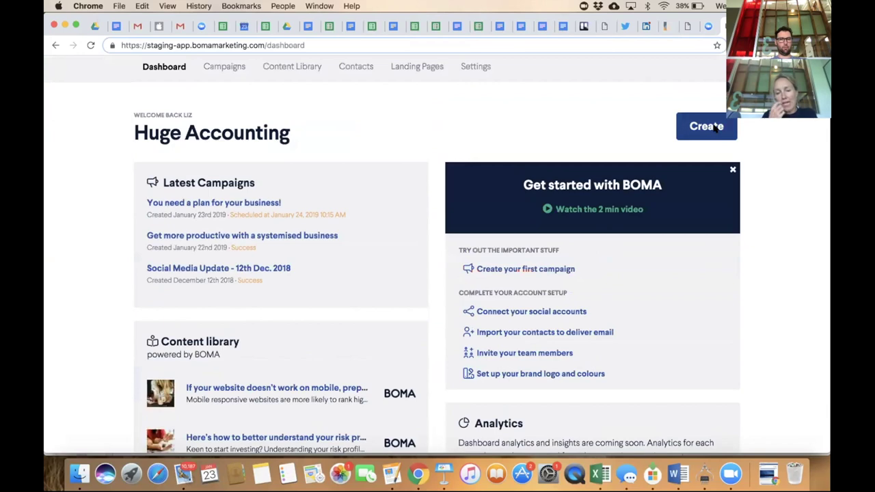
left_click(714, 127)
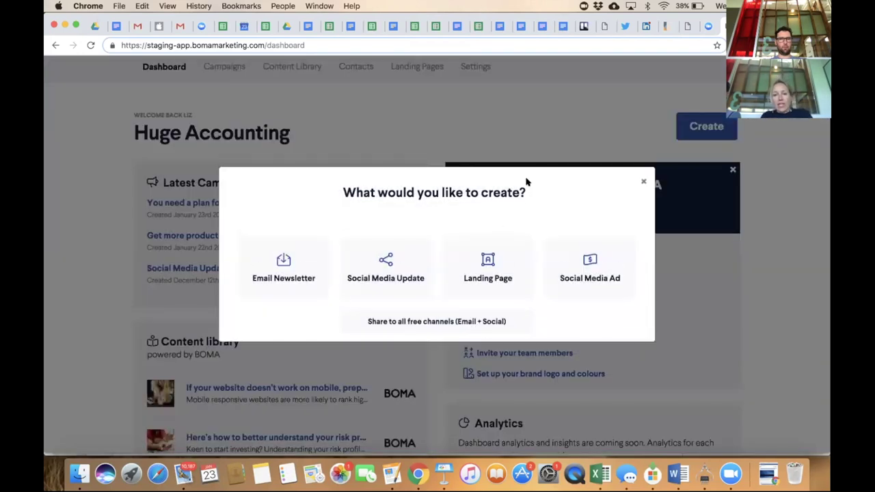
left_click(642, 182)
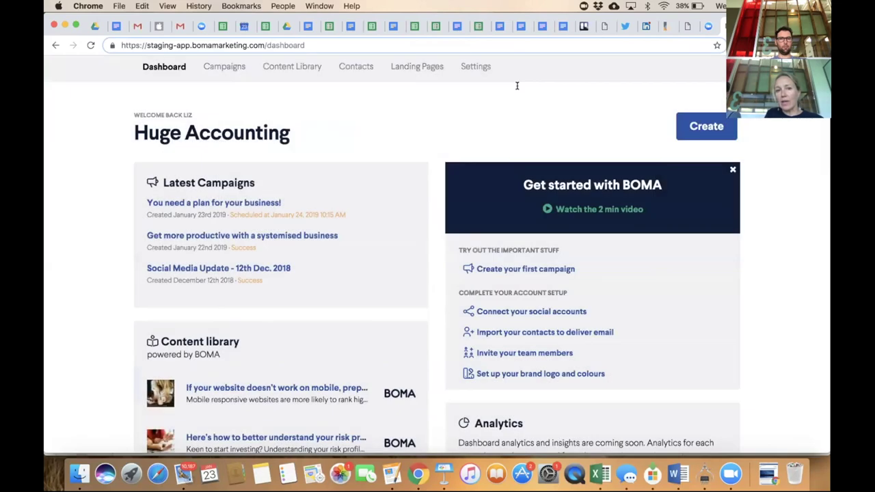
Open the design of the "News and advice from Huge Accounting" landing page and examine its form settings and preview.
left_click(414, 68)
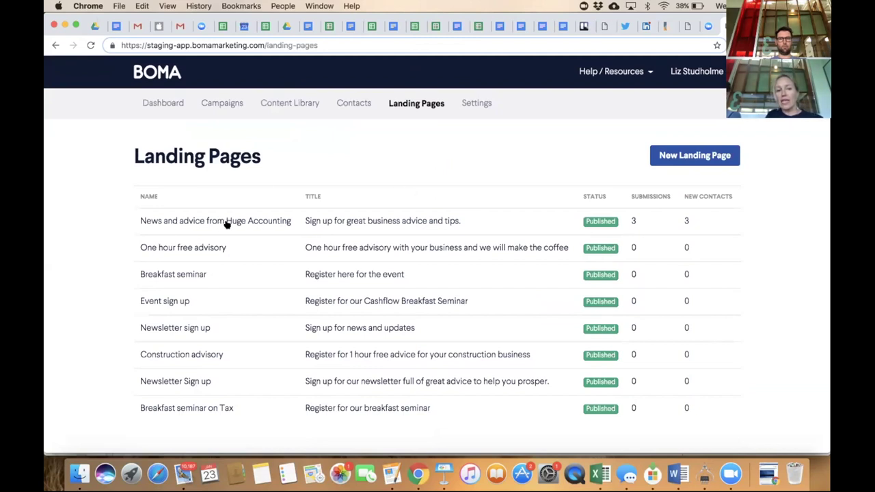
left_click(350, 222)
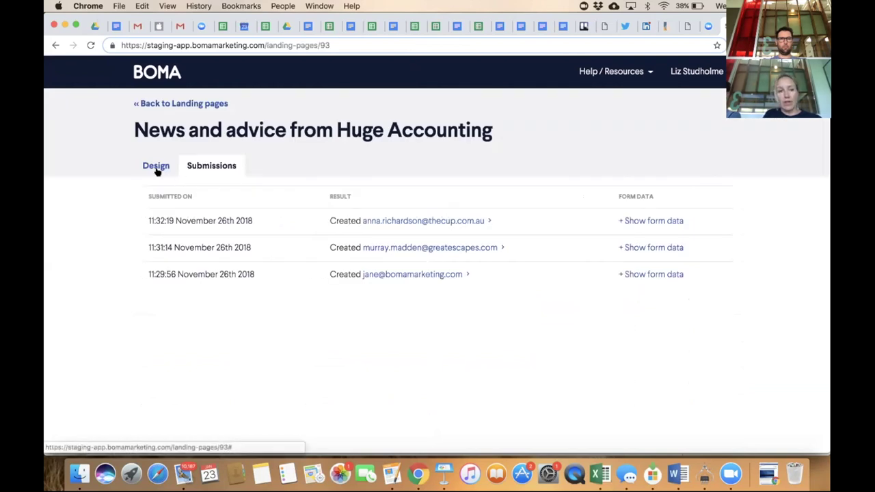
left_click(156, 167)
scroll(158, 169, "down", 2)
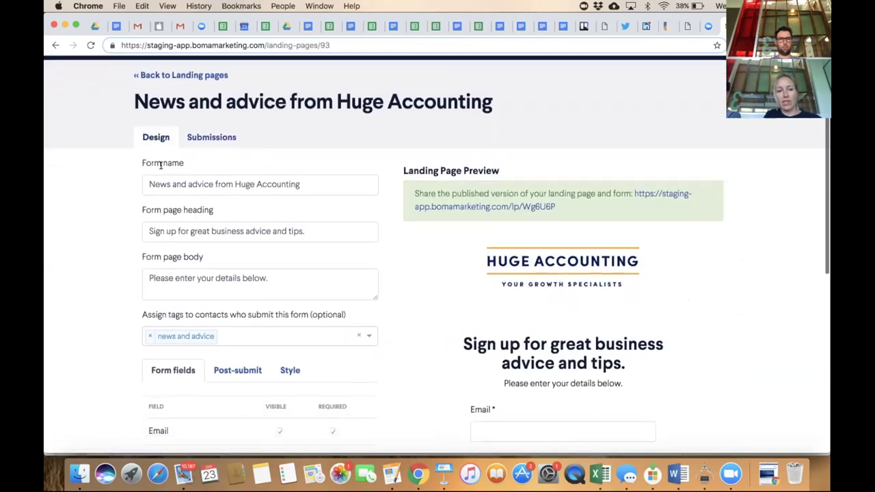
scroll(160, 165, "down", 1)
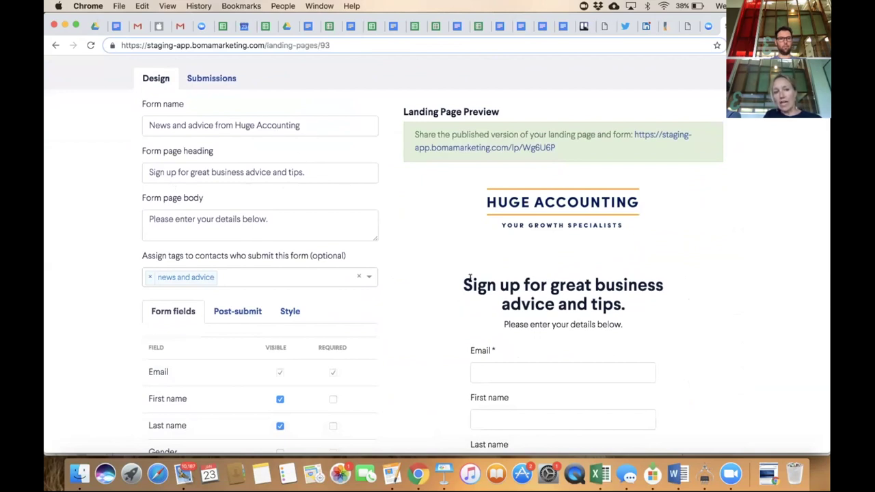
scroll(469, 277, "down", 2)
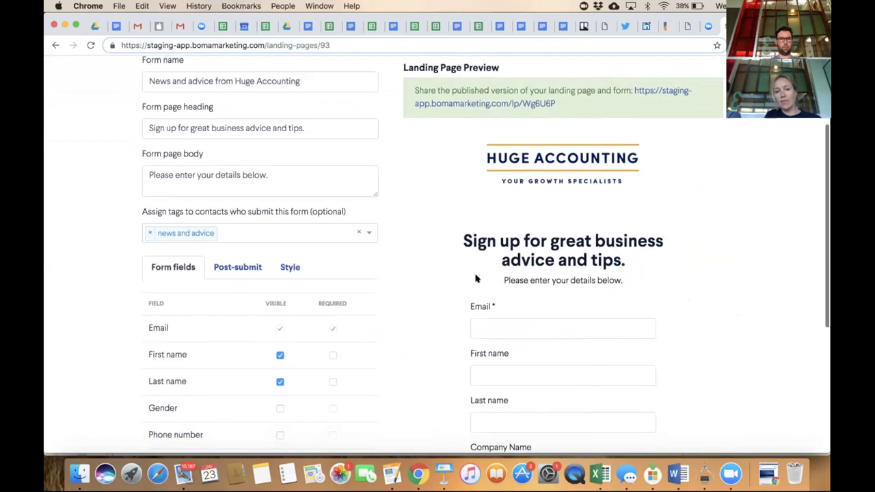
scroll(476, 278, "down", 3)
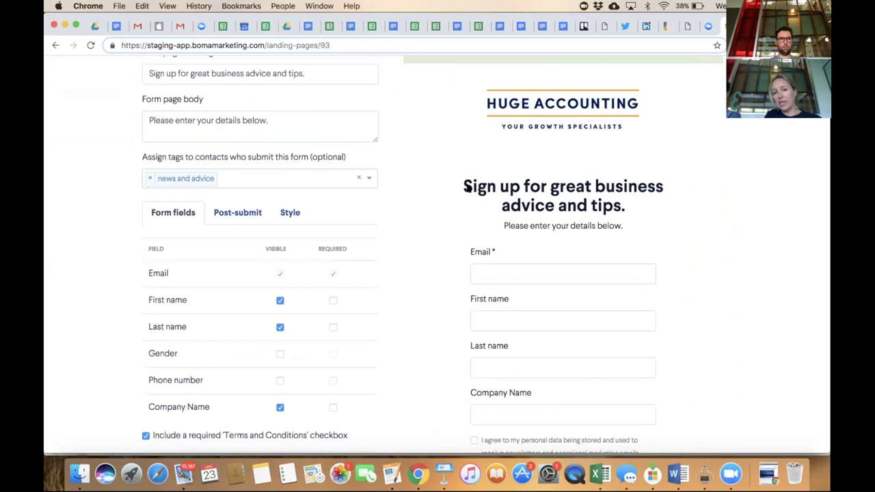
scroll(334, 243, "down", 3)
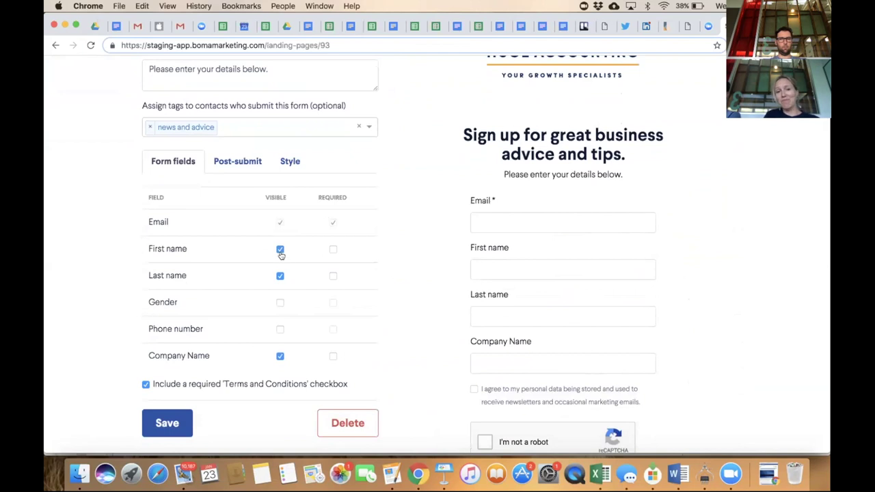
Make the Phone number field visible on the sign-up form and save the landing page.
left_click(279, 330)
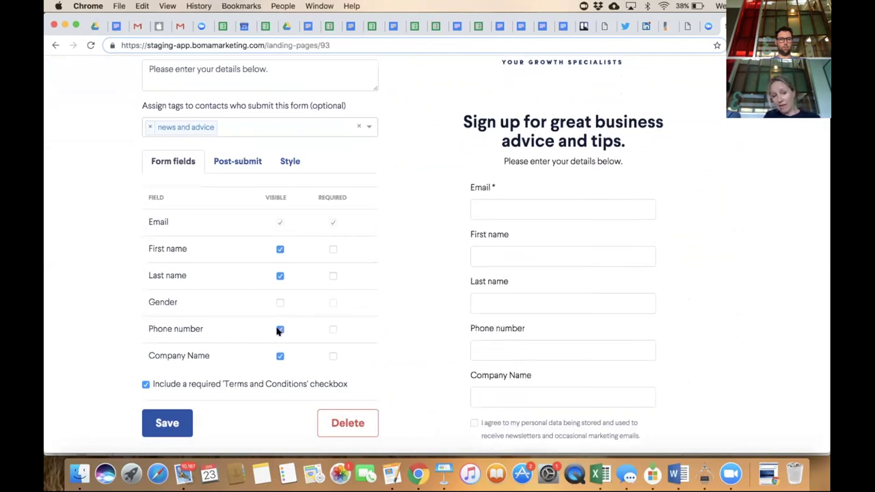
scroll(502, 348, "down", 3)
scroll(495, 345, "up", 2)
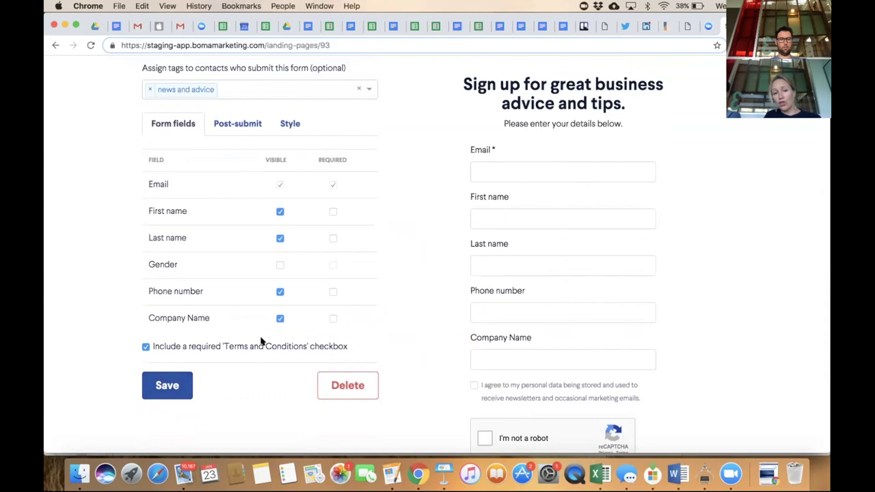
scroll(364, 340, "down", 1)
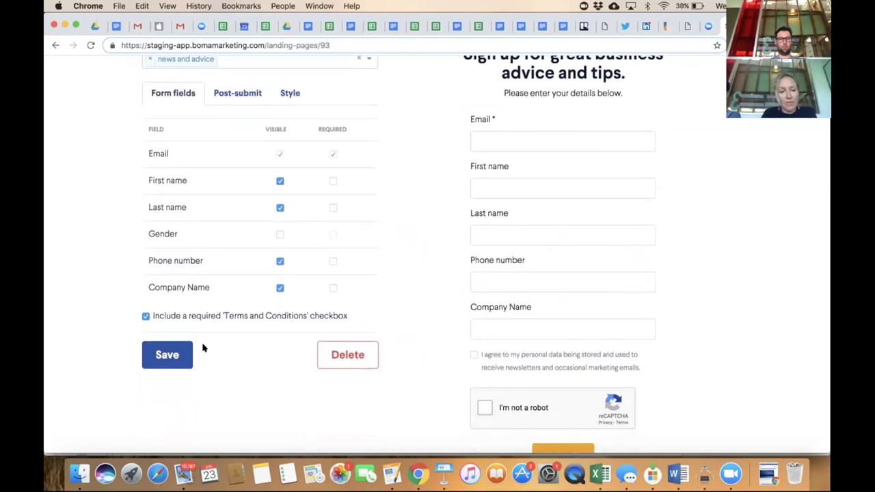
left_click(164, 355)
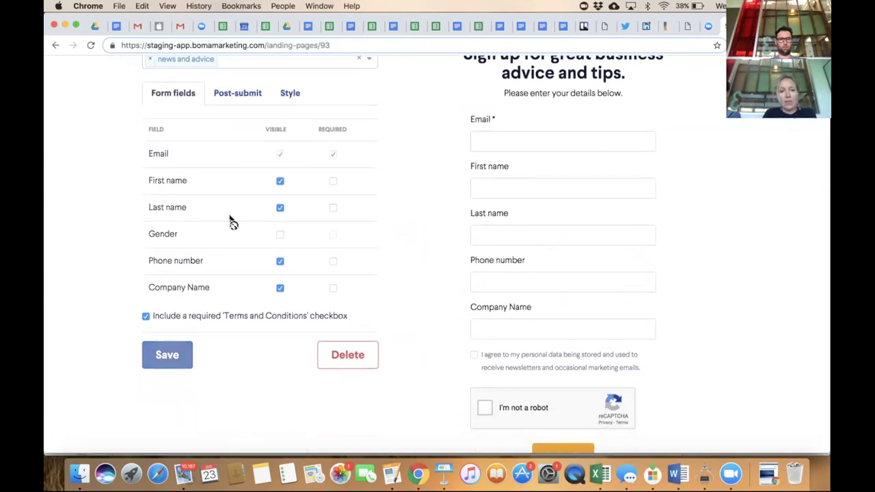
Review the landing page's post-submit message settings, then return to its form fields and examine the published link and preview.
scroll(244, 169, "up", 2)
left_click(240, 148)
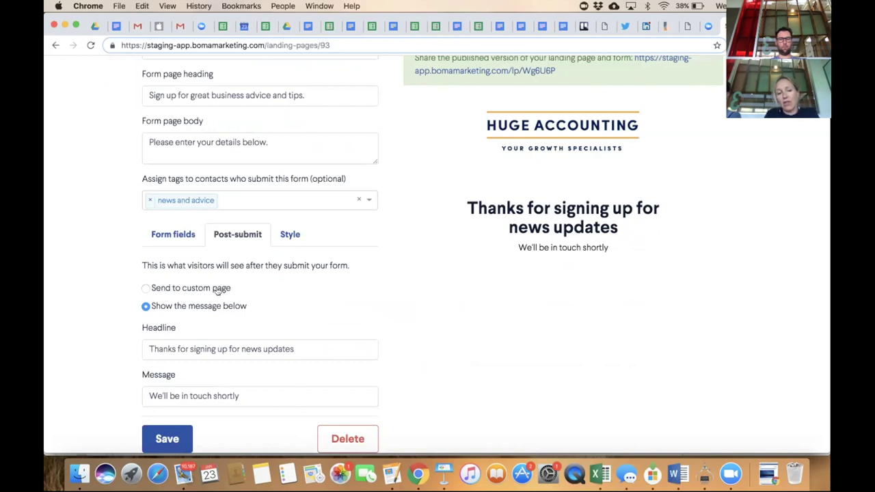
left_click(180, 234)
scroll(181, 239, "up", 4)
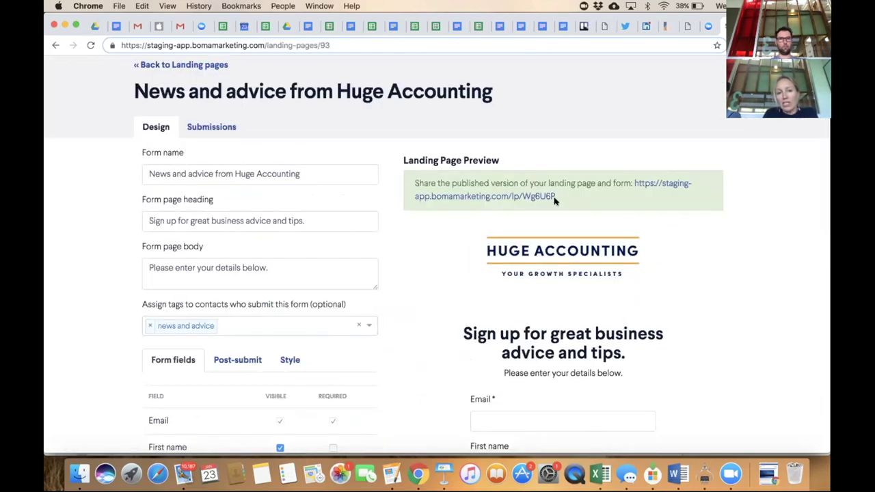
scroll(557, 198, "down", 1)
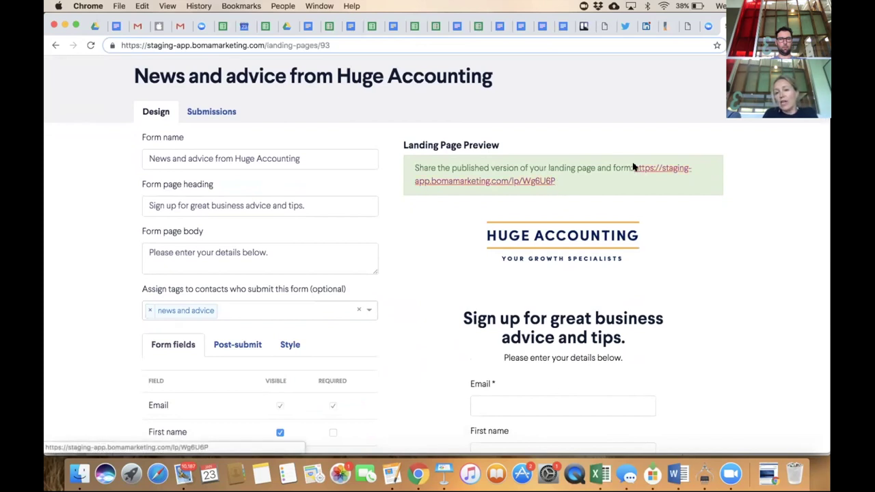
scroll(591, 255, "down", 2)
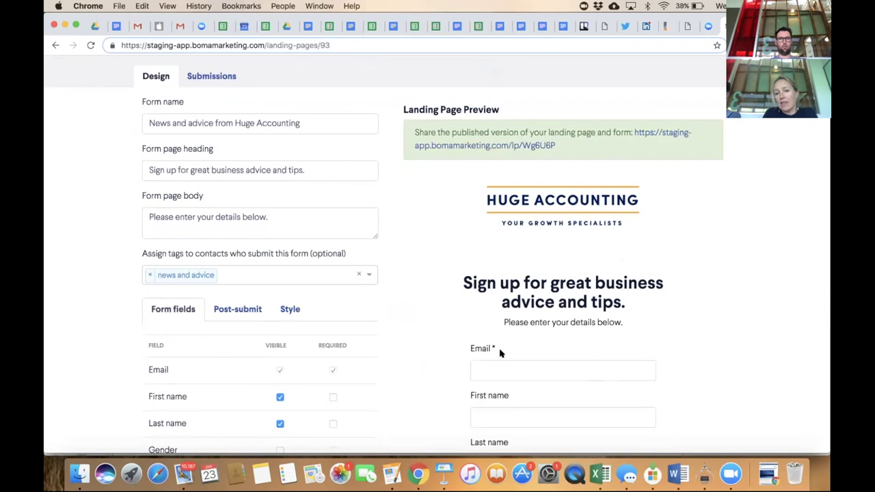
Review the submissions received by the "News and advice from Huge Accounting" landing page, then return to the landing pages list.
scroll(500, 352, "down", 2)
scroll(499, 352, "down", 2)
scroll(539, 357, "up", 4)
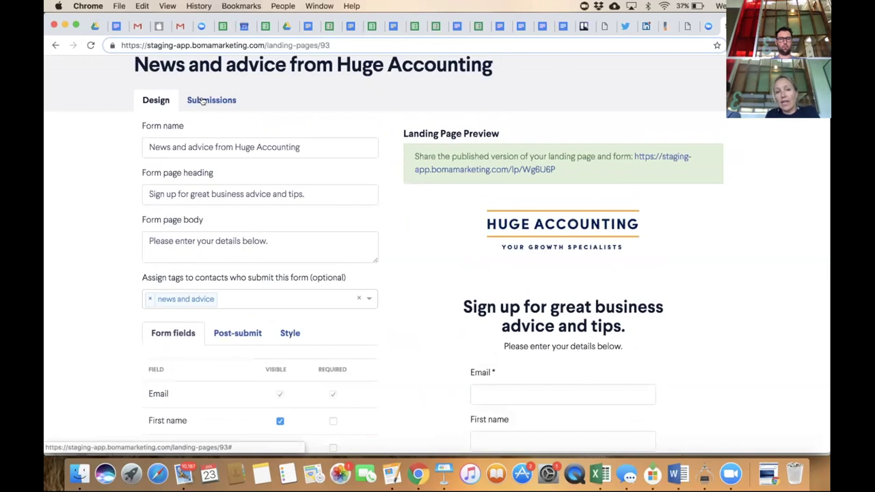
left_click(202, 100)
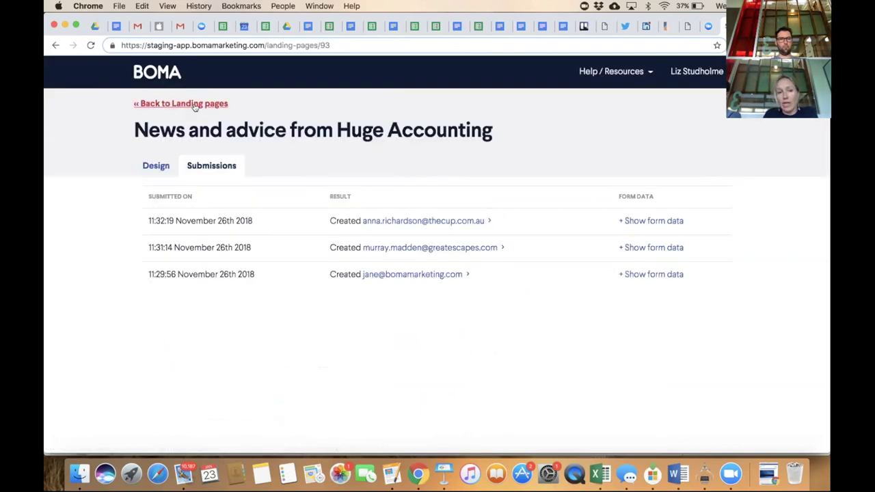
left_click(195, 105)
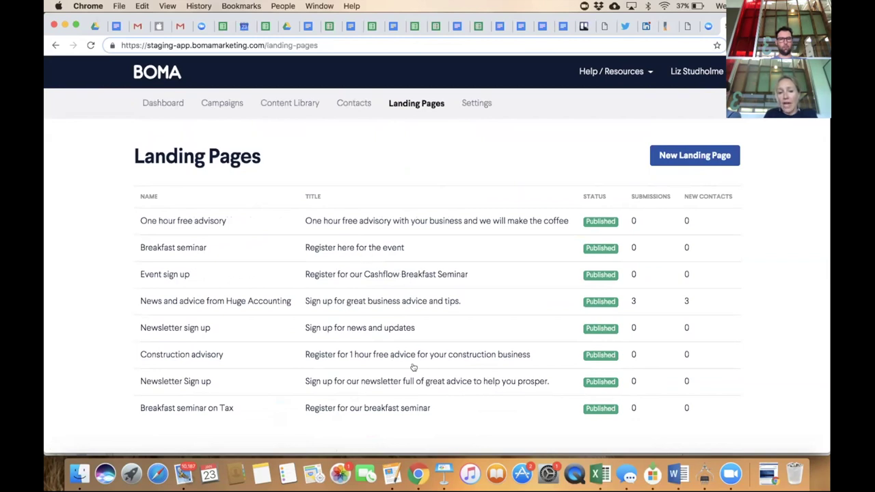
Open the "One hour free advisory" landing page and examine its form settings, contact tag and preview.
left_click(407, 220)
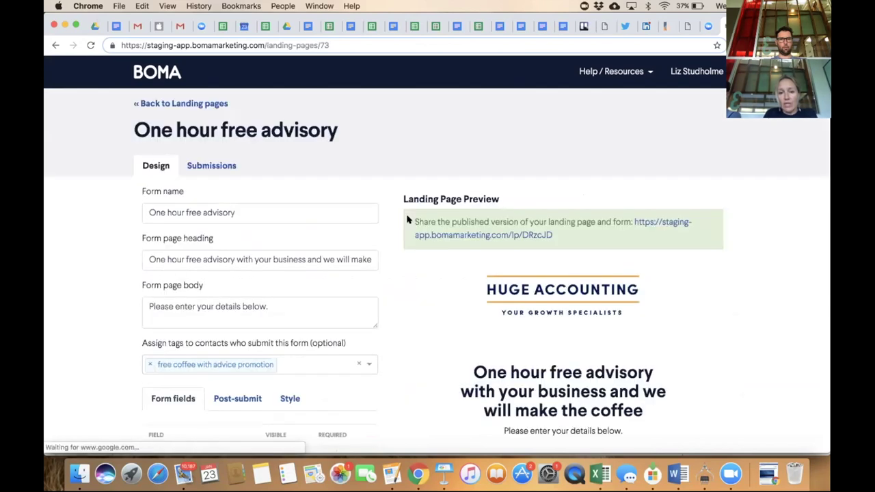
scroll(407, 220, "down", 3)
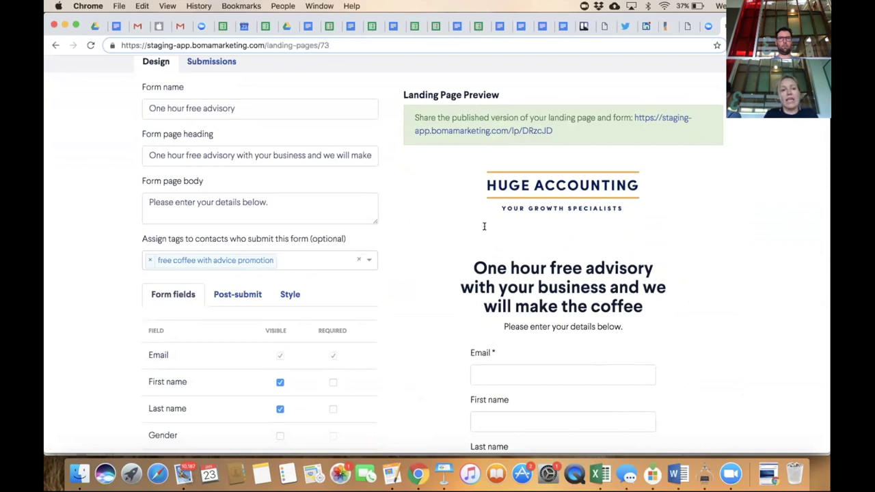
scroll(298, 195, "down", 1)
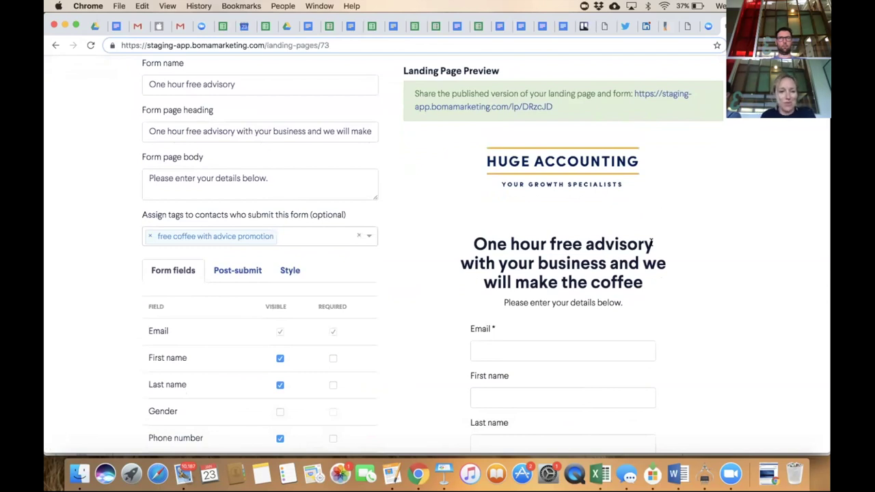
scroll(313, 246, "down", 1)
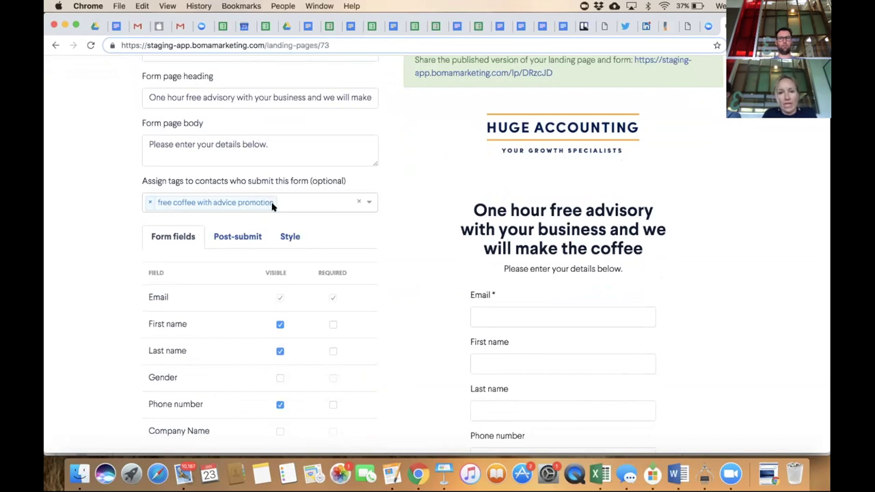
scroll(272, 206, "up", 2)
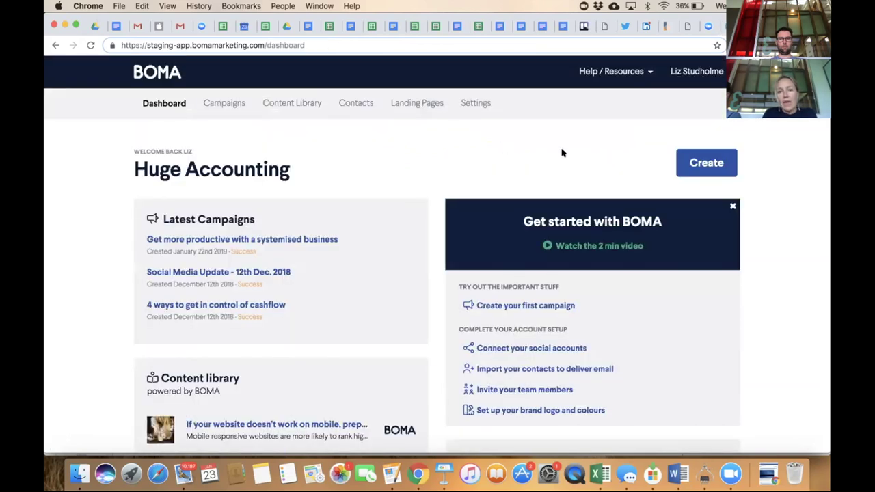
Create a new social media ad from the dashboard, open its audience definition and enable the Facebook Ad placement.
scroll(583, 174, "down", 1)
left_click(707, 147)
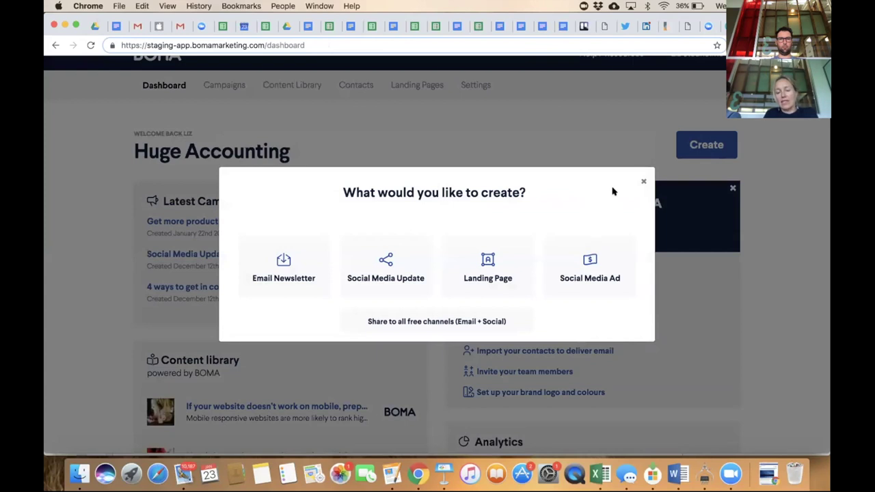
left_click(579, 275)
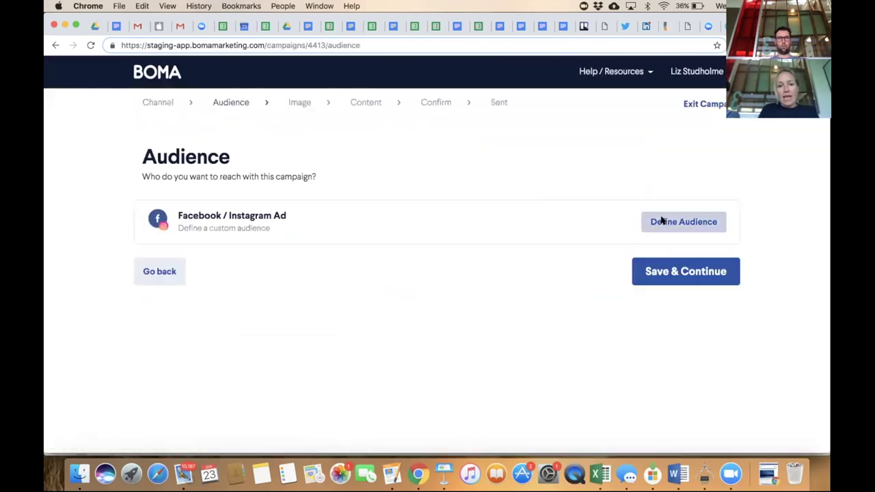
left_click(659, 221)
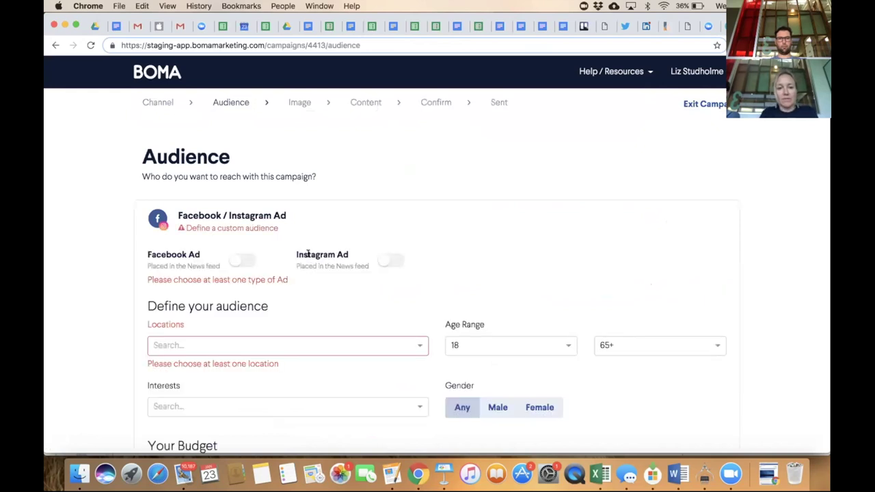
scroll(193, 272, "down", 3)
left_click(237, 201)
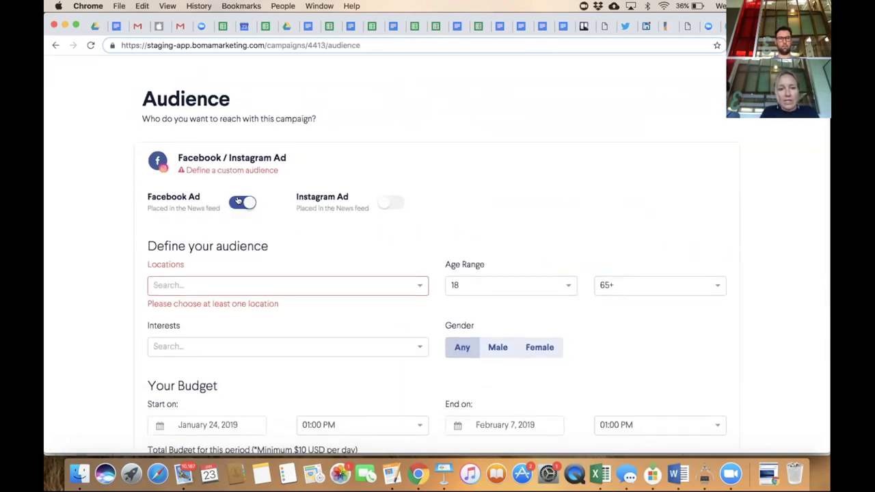
scroll(240, 201, "down", 2)
left_click(243, 226)
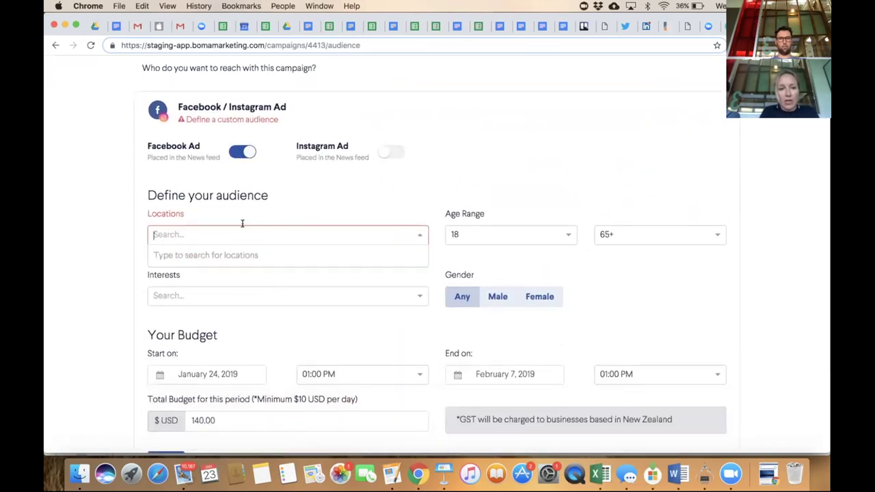
type("parnell")
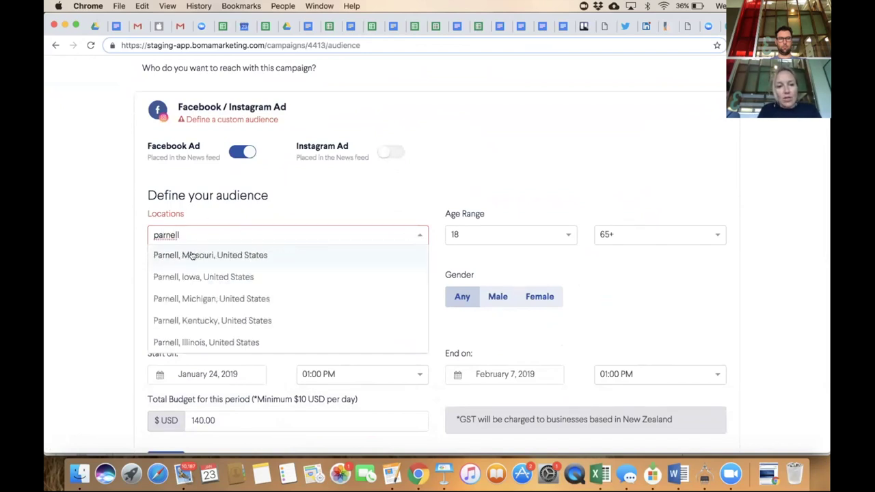
left_click(191, 254)
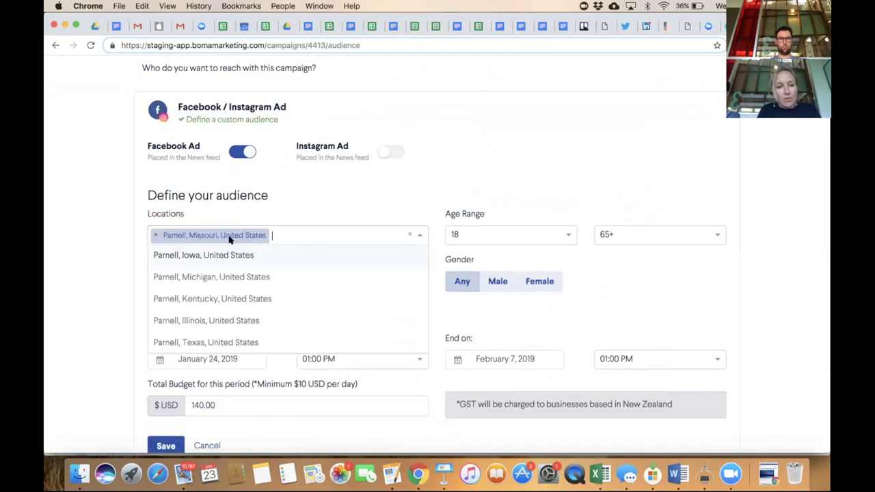
left_click(156, 238)
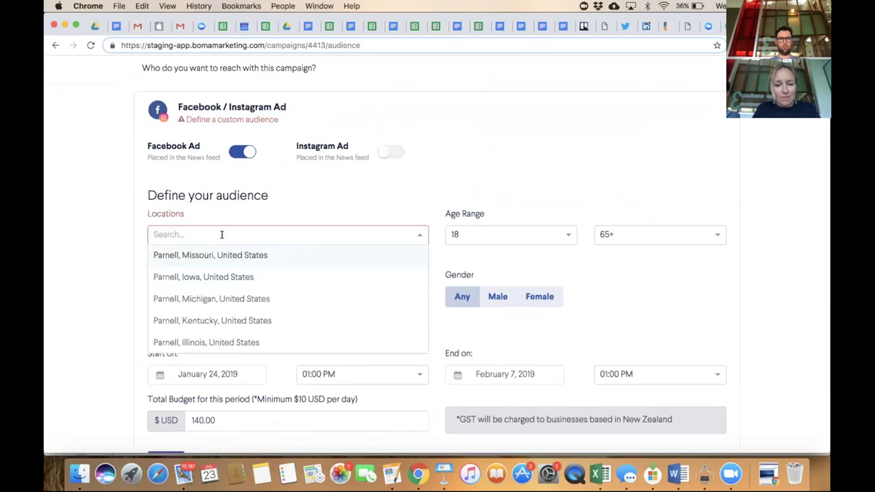
Search the audience locations for Parnell and add "Parnell, Auckland Region, New Zealand" as the ad's target location.
type("parnell")
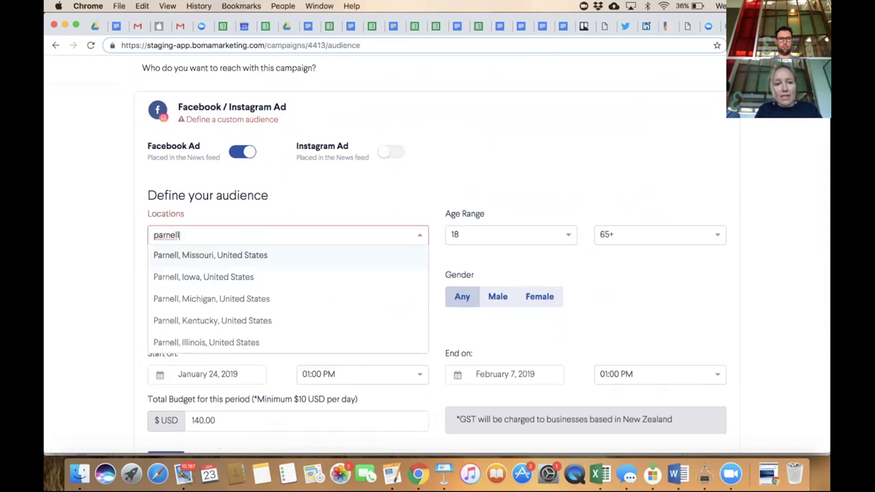
type(", auc")
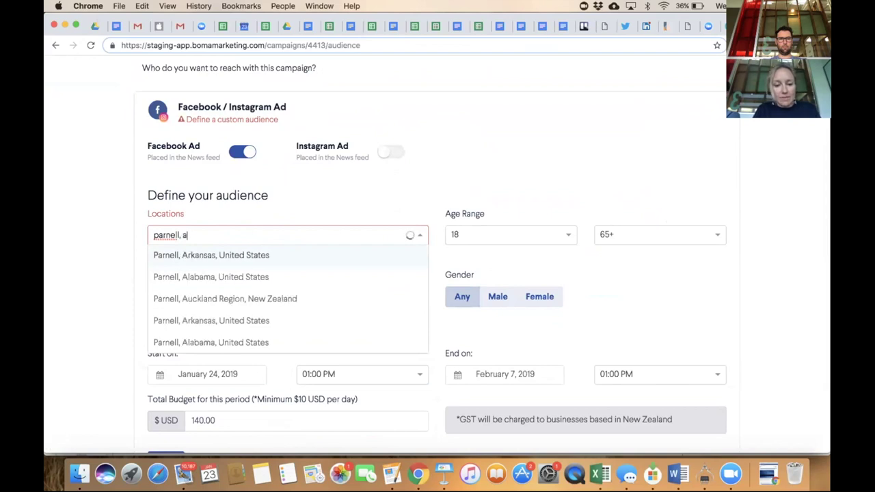
left_click(192, 253)
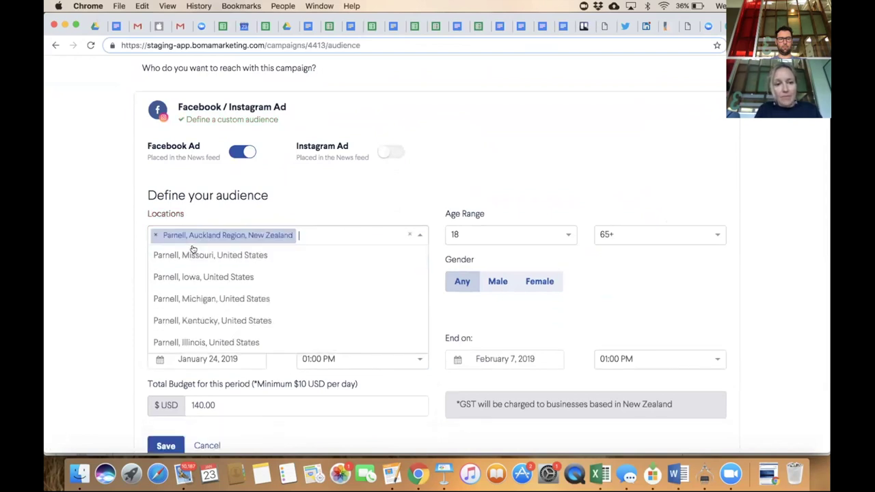
left_click(337, 199)
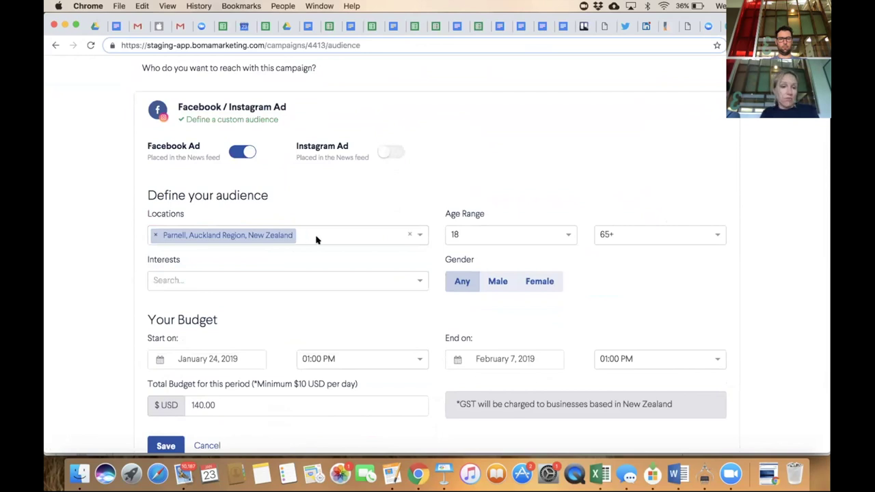
Set the minimum age of the ad's audience to 28.
left_click(566, 236)
scroll(474, 298, "down", 4)
scroll(474, 298, "down", 2)
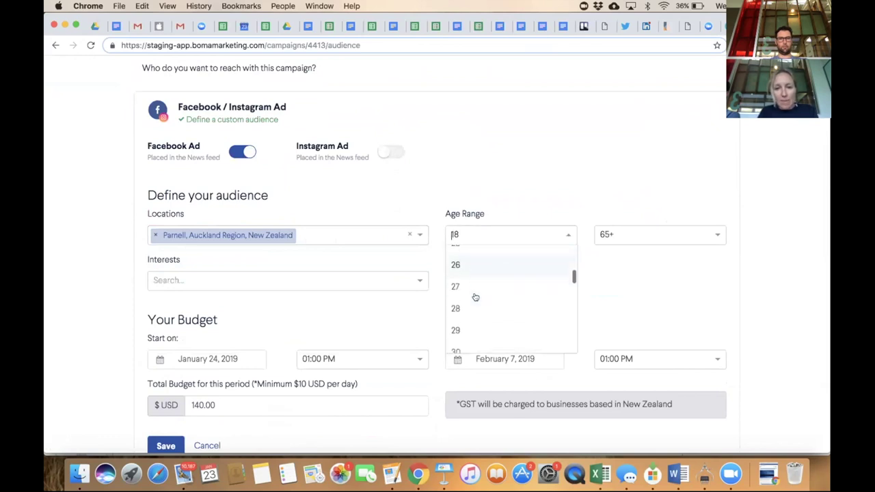
left_click(470, 272)
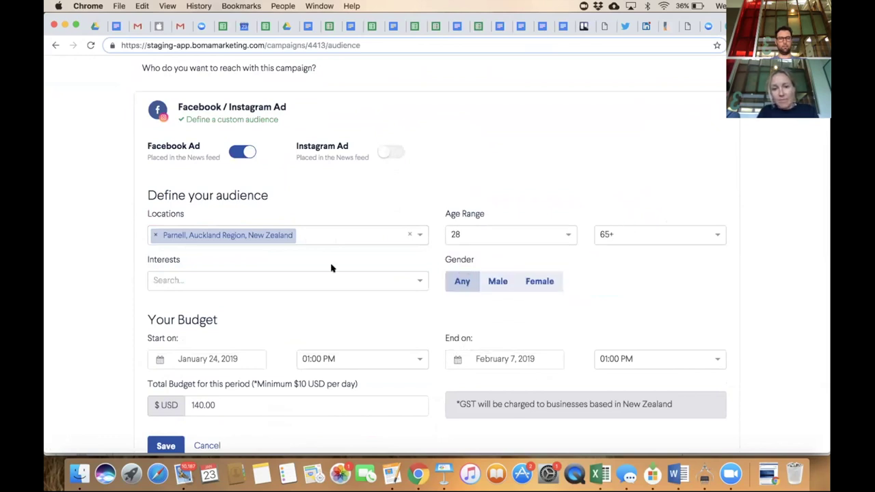
Add "rugby" and "Building material" as interests of the ad's audience.
left_click(196, 280)
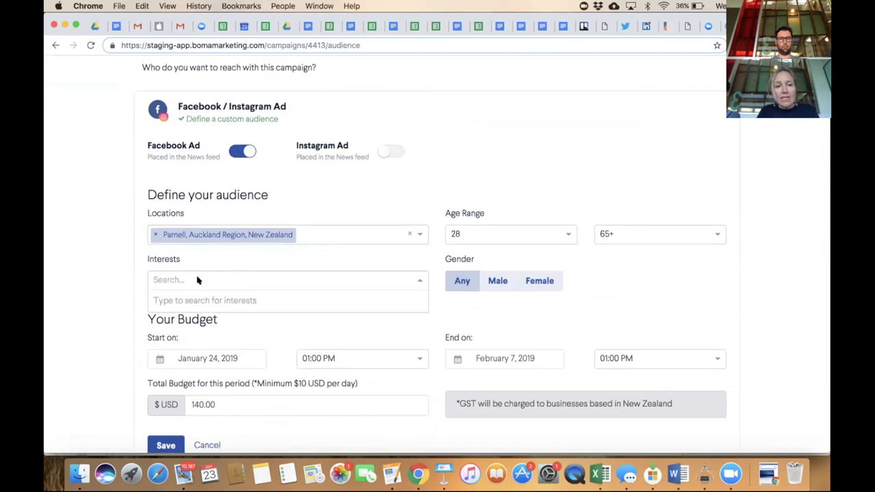
scroll(196, 280, "down", 2)
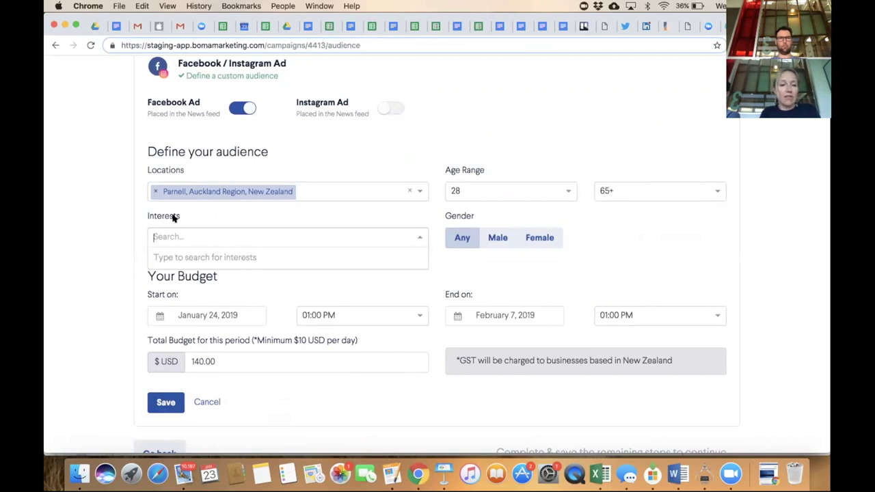
type("ru")
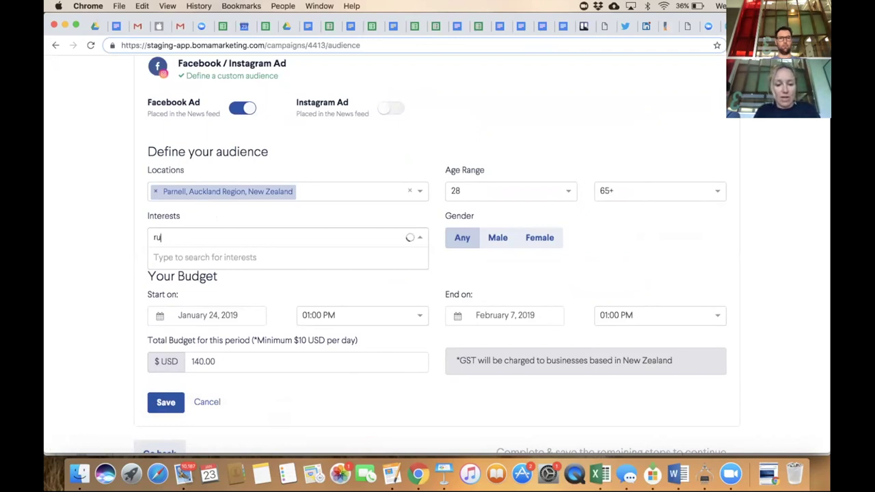
type("gby")
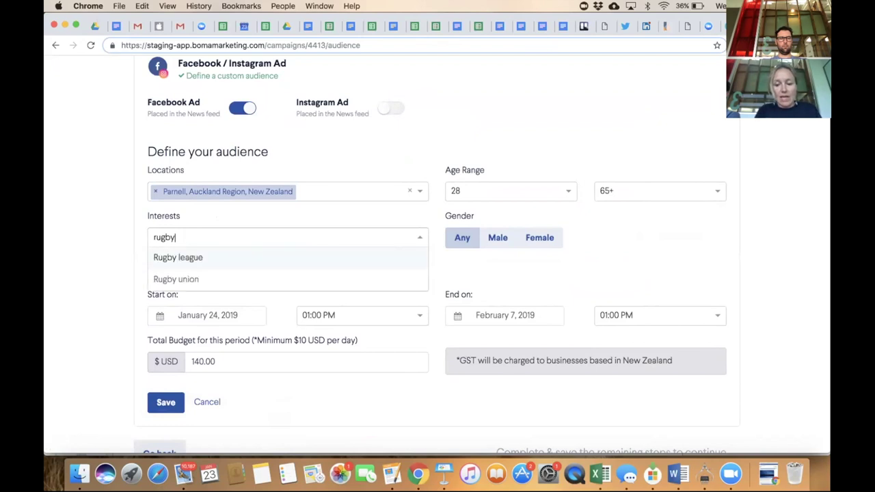
left_click(168, 260)
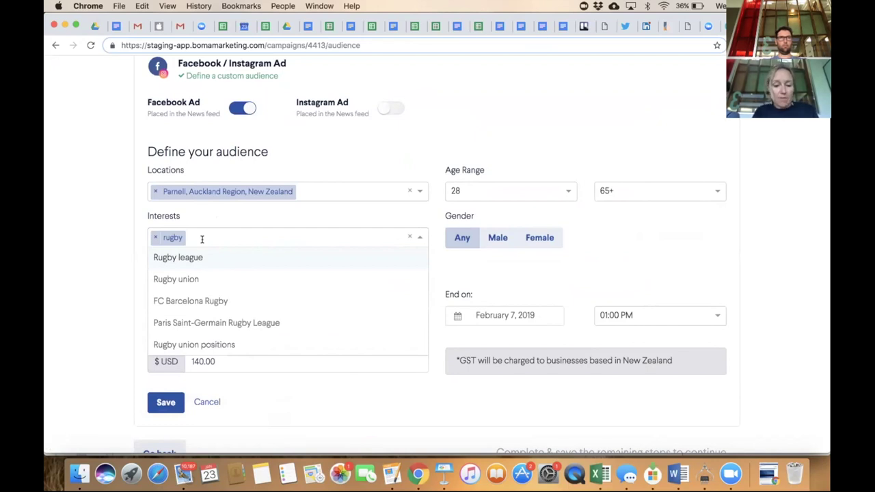
type("building")
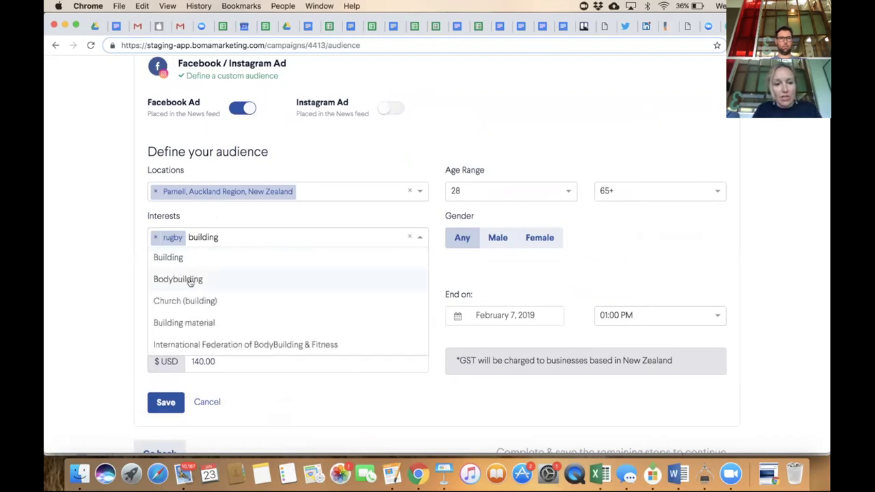
left_click(191, 323)
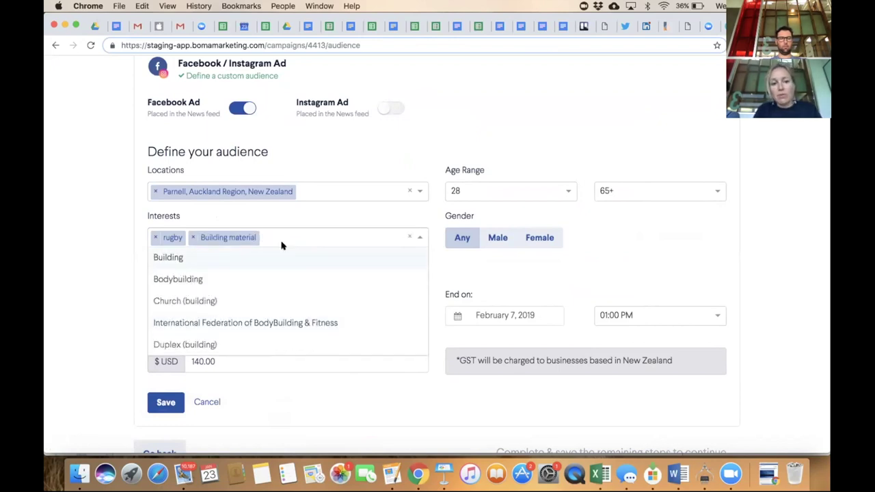
left_click(289, 212)
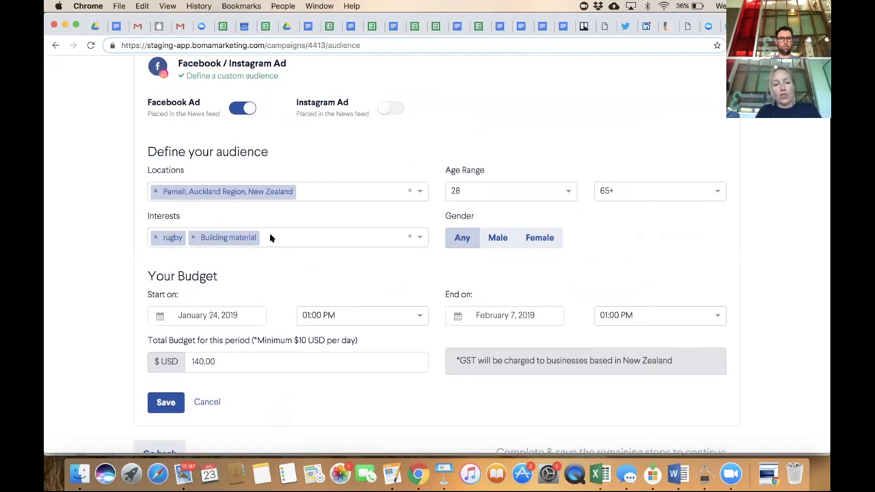
Search the audience interests for fishing and add "Recreational fishing" to the ad's target interests.
scroll(508, 232, "down", 1)
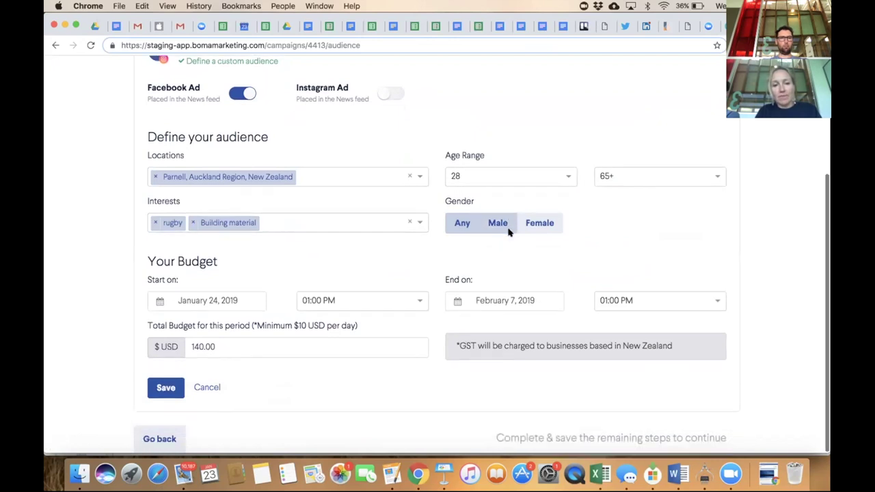
left_click(289, 218)
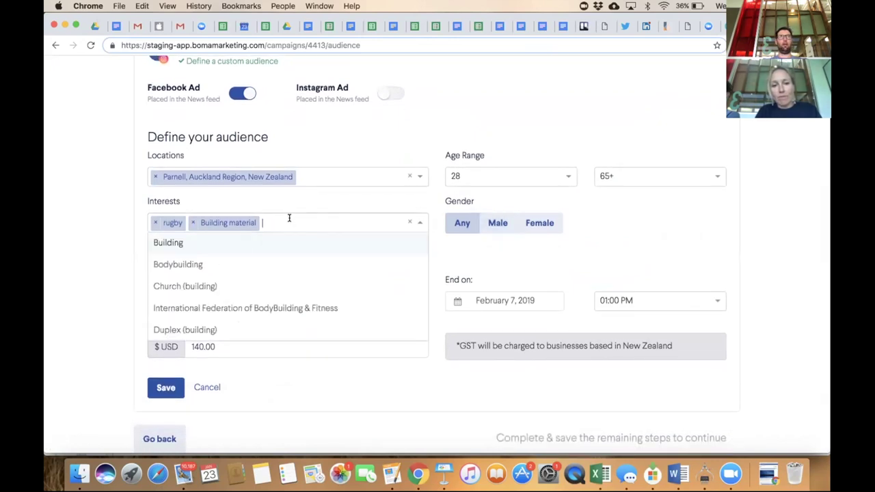
left_click(286, 207)
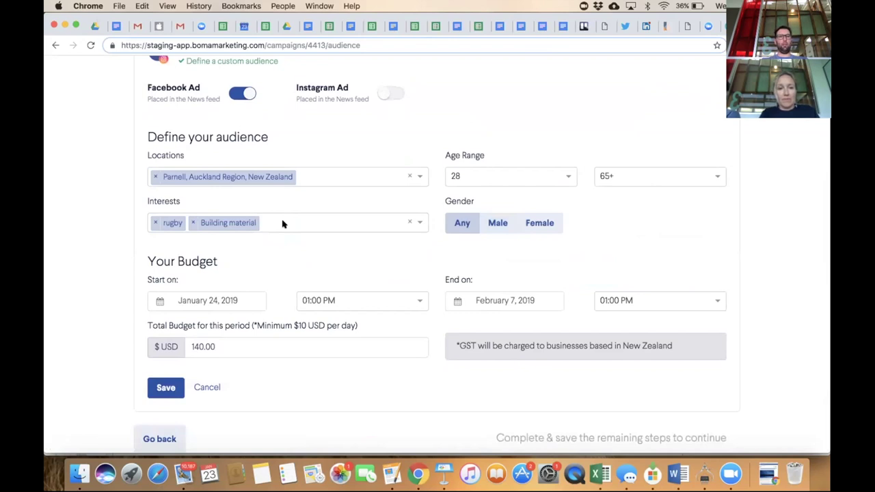
left_click(282, 223)
type("fisg")
key("BackSpace")
type("hing")
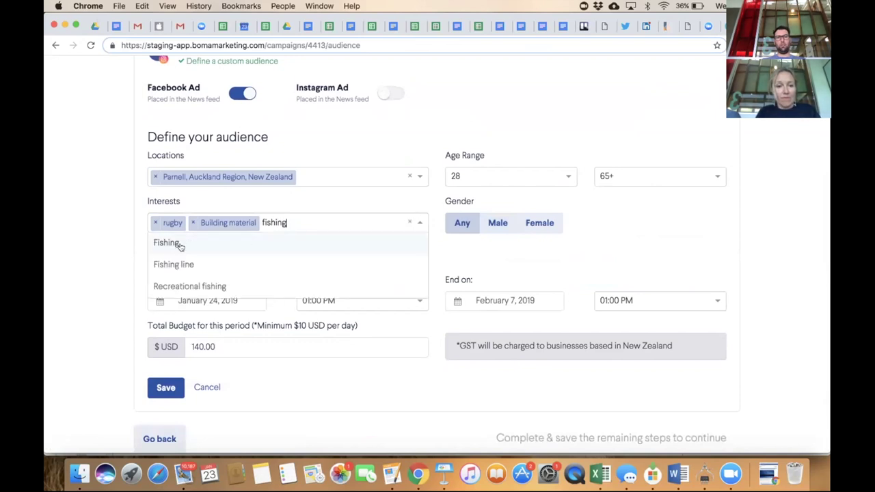
left_click(199, 290)
left_click(339, 197)
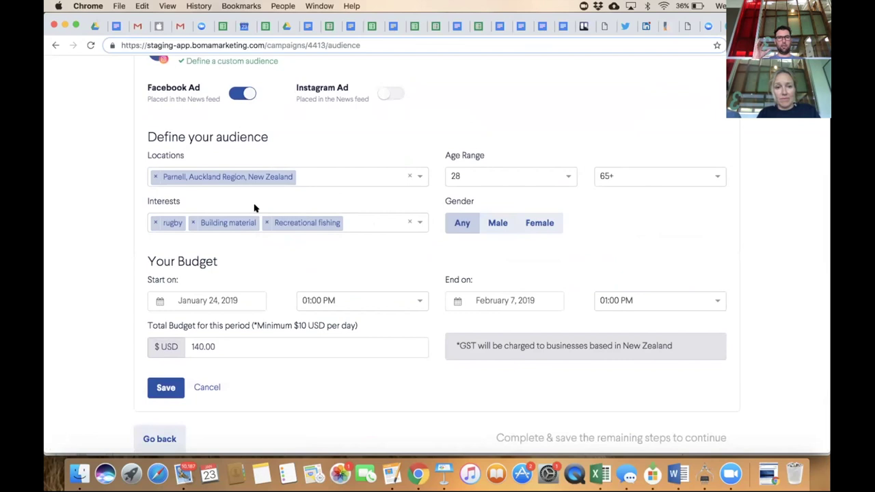
Search the audience interests for small business and add "Small business" to the ad's target interests.
left_click(343, 220)
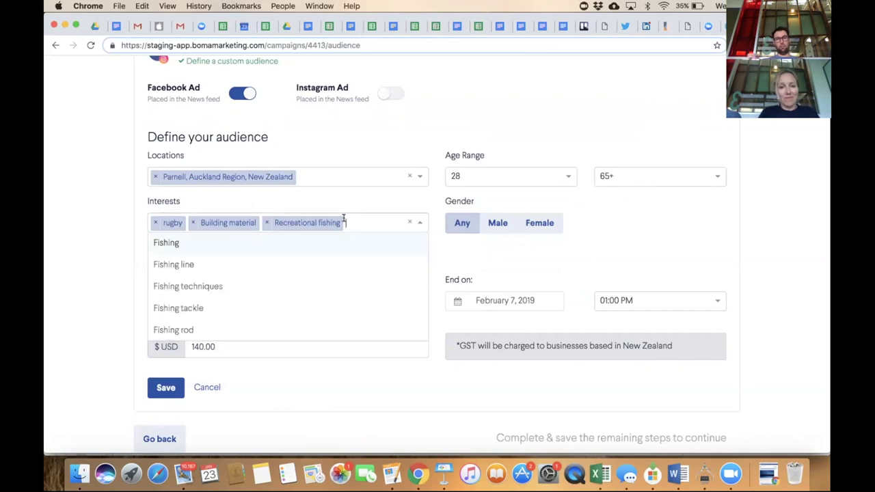
type("small business")
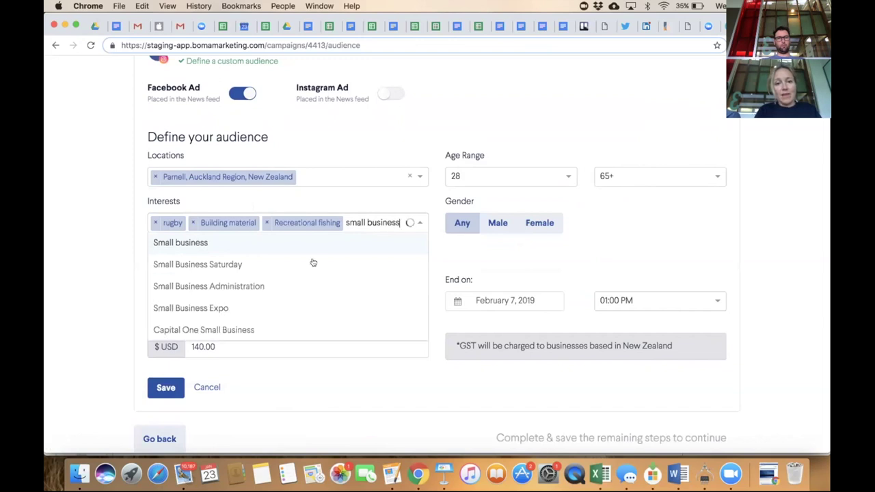
left_click(198, 242)
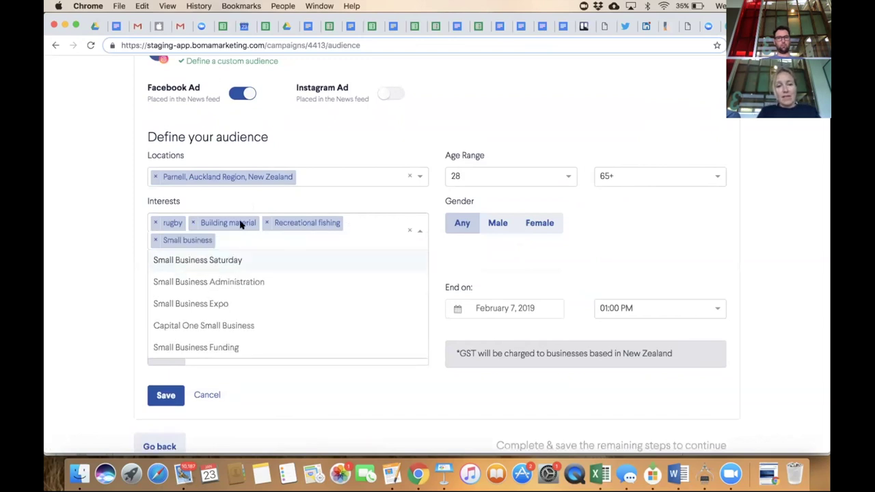
left_click(353, 200)
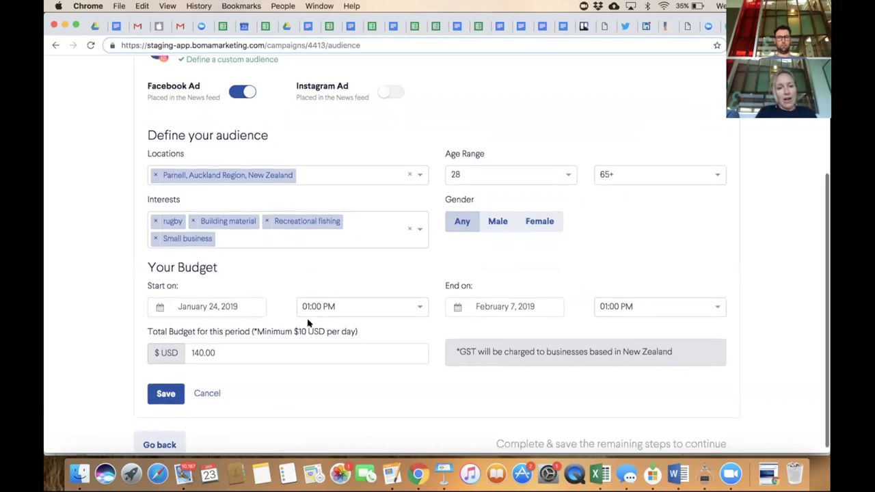
Set the ad's end date to January 31, 2019.
scroll(308, 323, "down", 1)
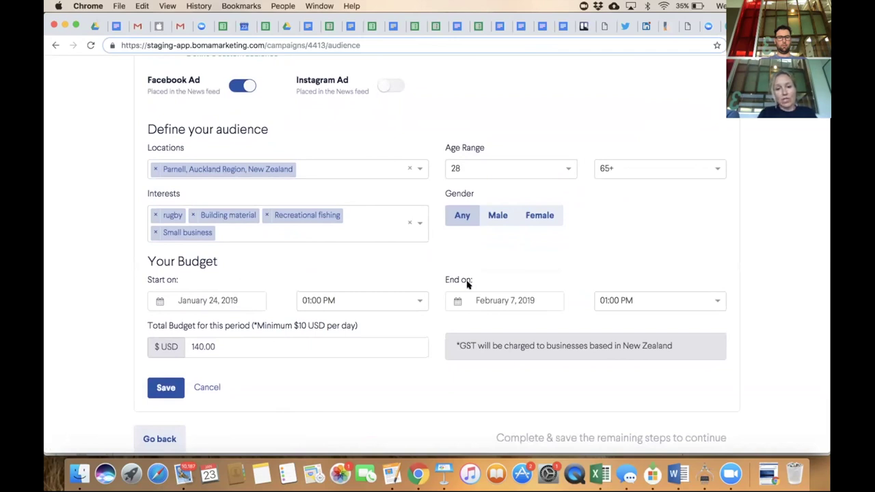
left_click(492, 299)
scroll(530, 347, "down", 2)
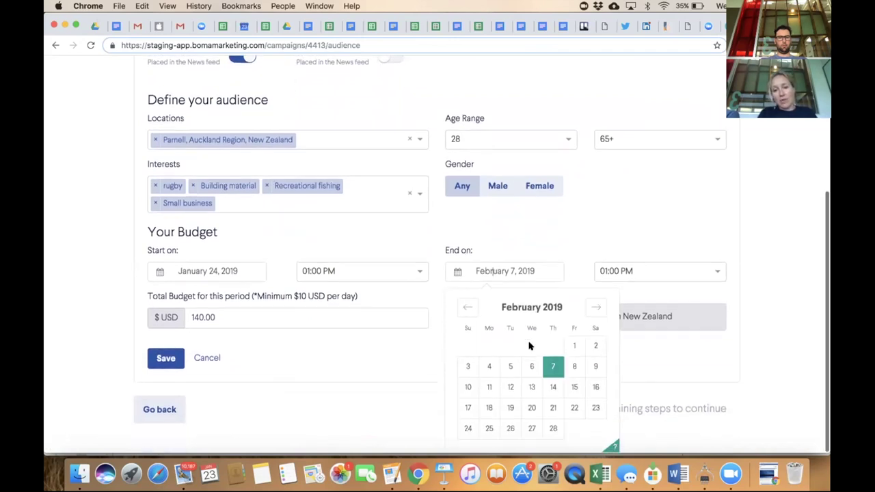
left_click(468, 308)
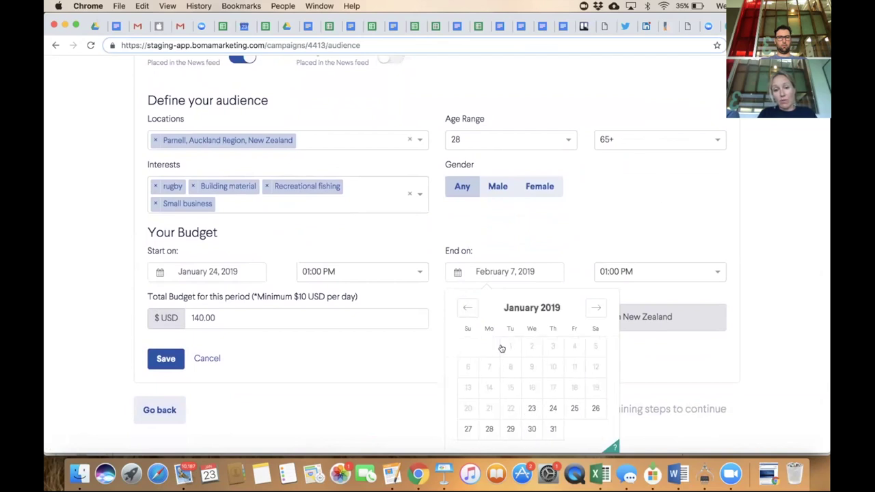
left_click(552, 429)
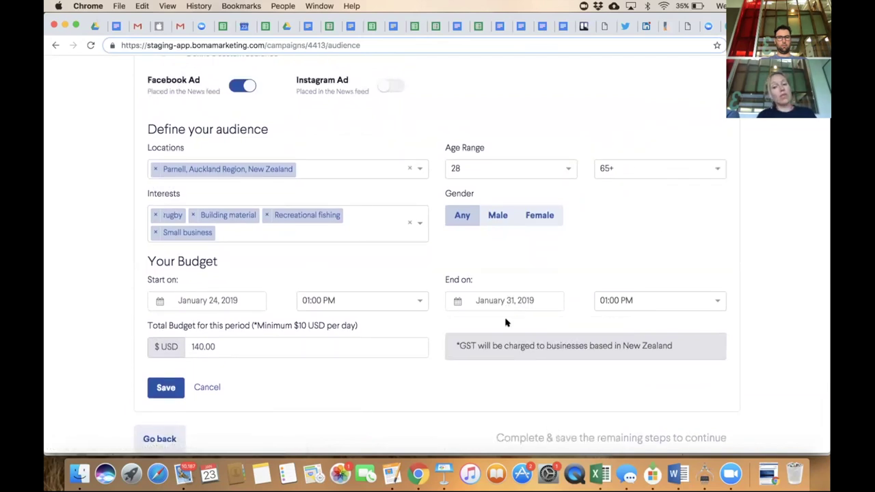
Set the ad's total budget to 70.00 USD, save the audience and continue to the image selection.
double_click(203, 347)
type("70.00")
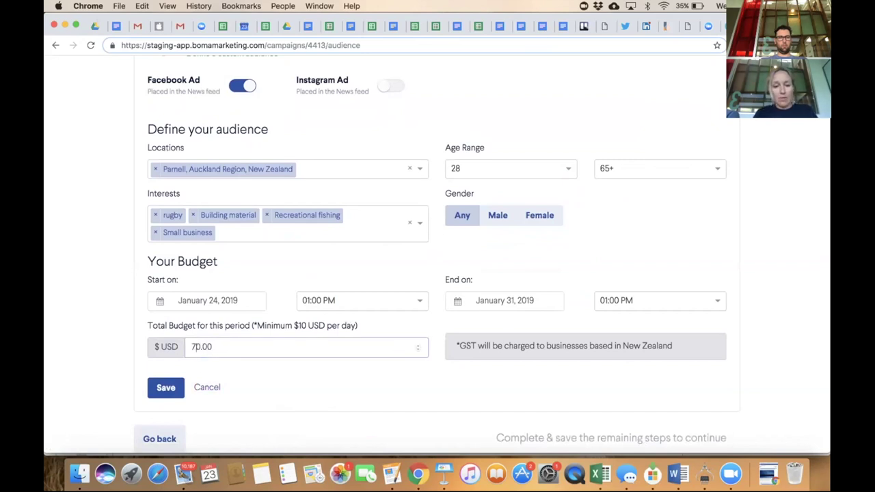
left_click(167, 387)
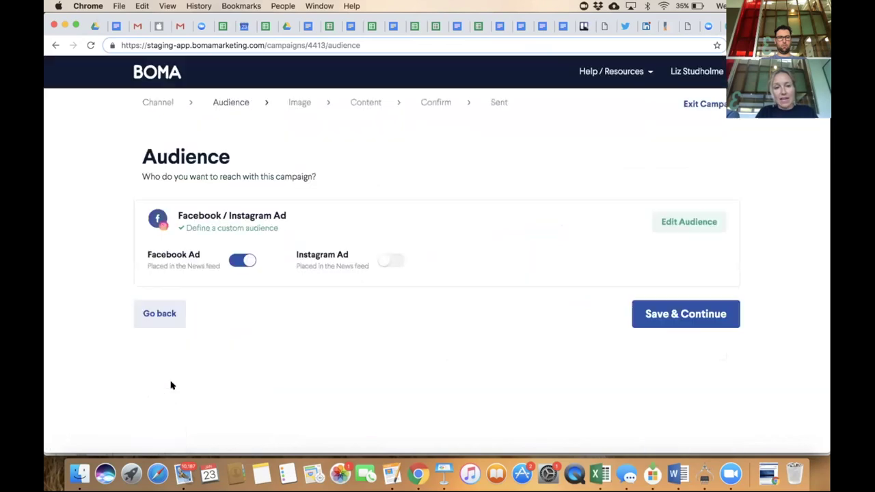
left_click(693, 274)
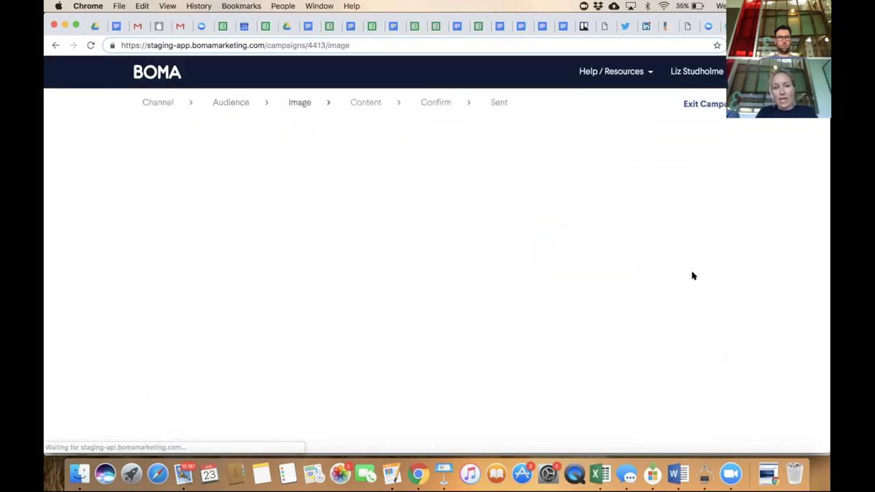
Search the stock photos for coffee, choose the latte-art cup with saucer and spoon as campaign image, and continue to the content.
scroll(426, 251, "down", 3)
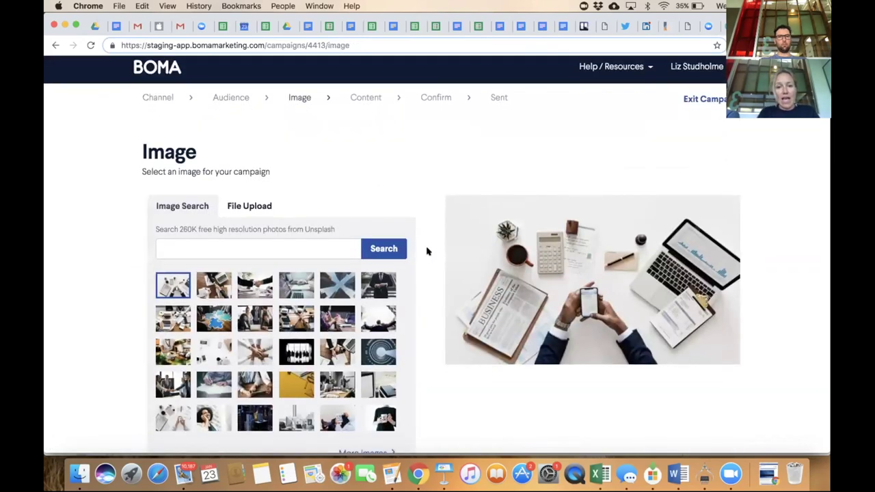
left_click(192, 189)
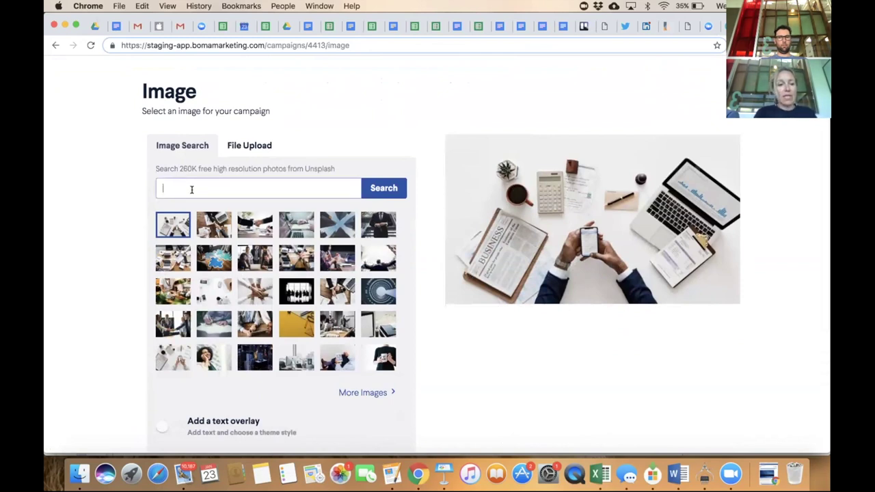
type("coffe")
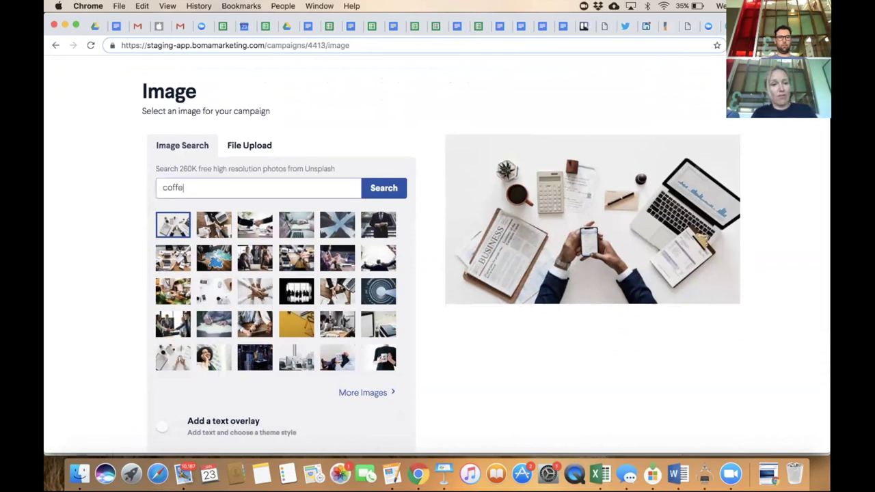
type("e")
left_click(391, 190)
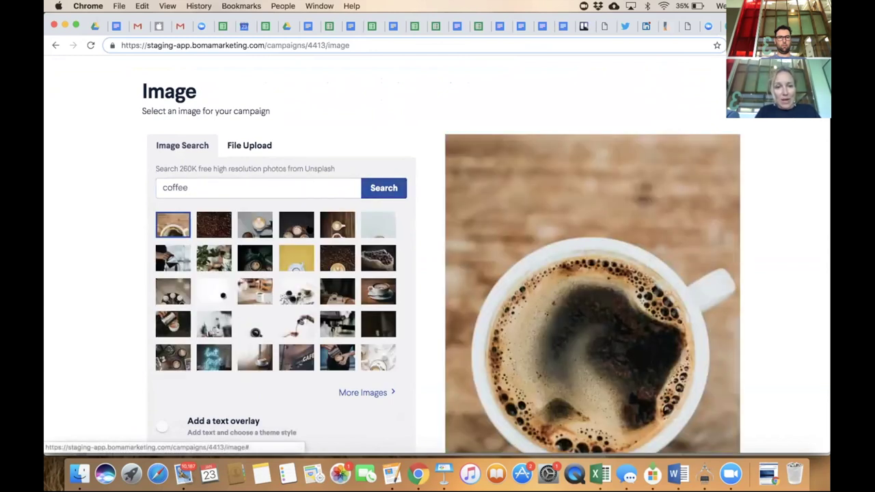
left_click(378, 293)
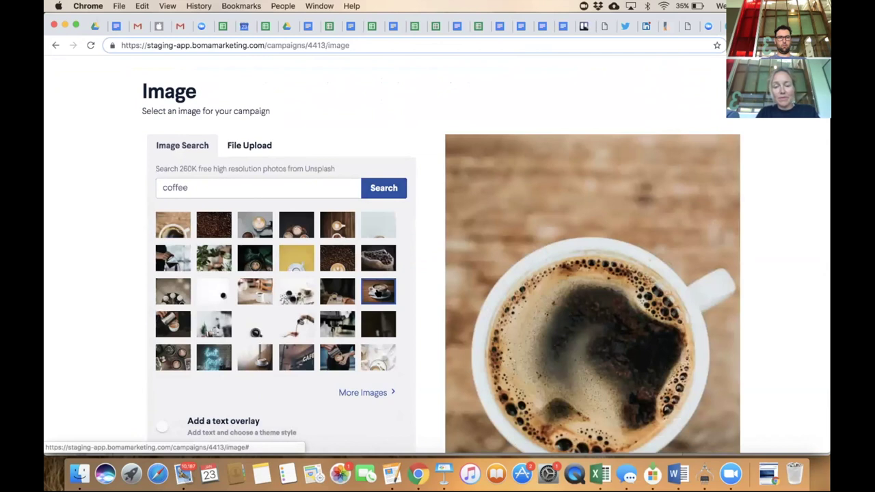
scroll(562, 297, "down", 2)
left_click(677, 438)
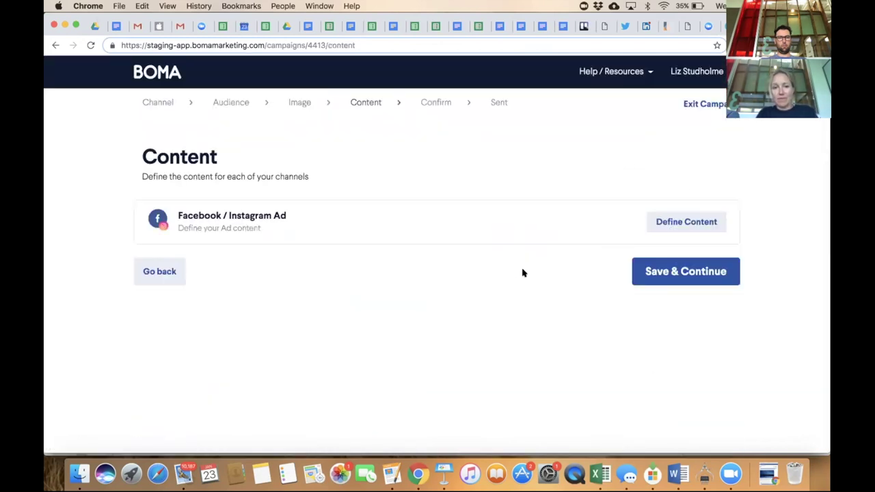
Start defining the Facebook ad's content with the text "We are offering one hour advisory free for your business".
left_click(714, 226)
left_click(276, 301)
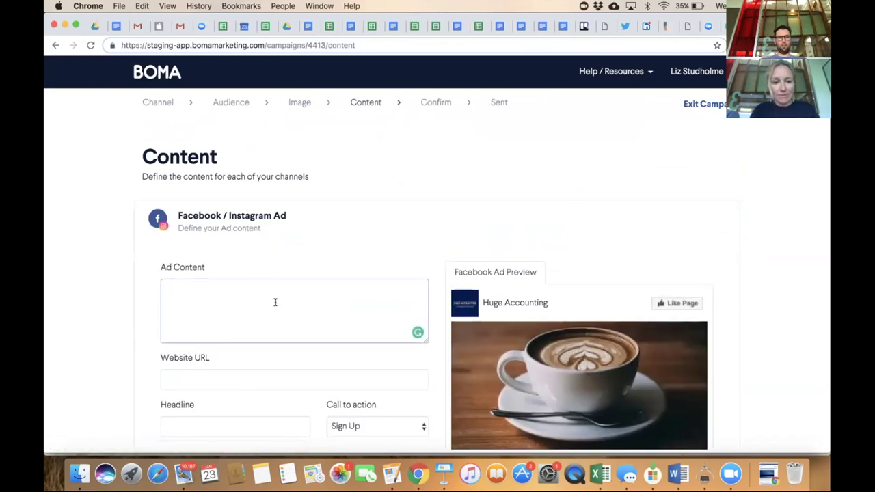
type("We are o")
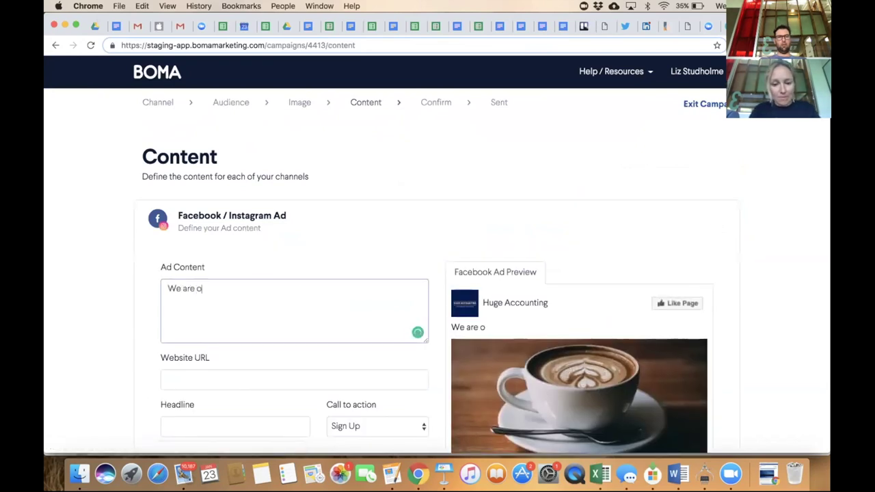
type("ffering one")
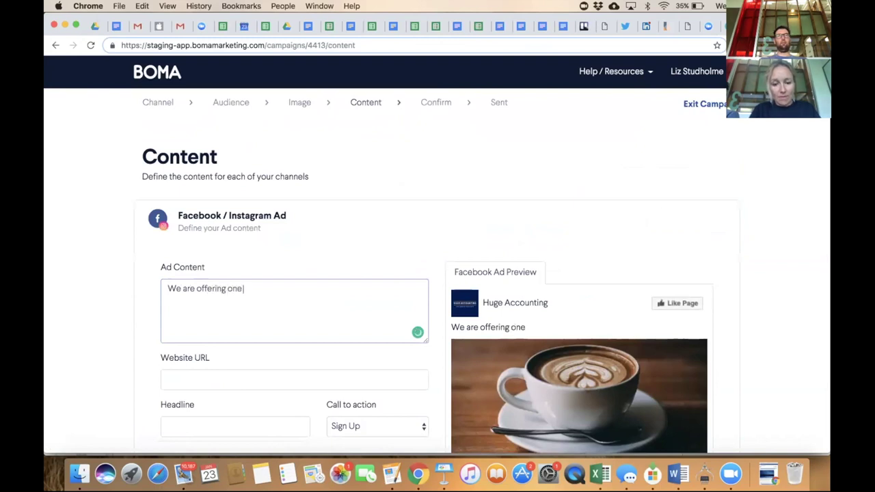
type(" hour")
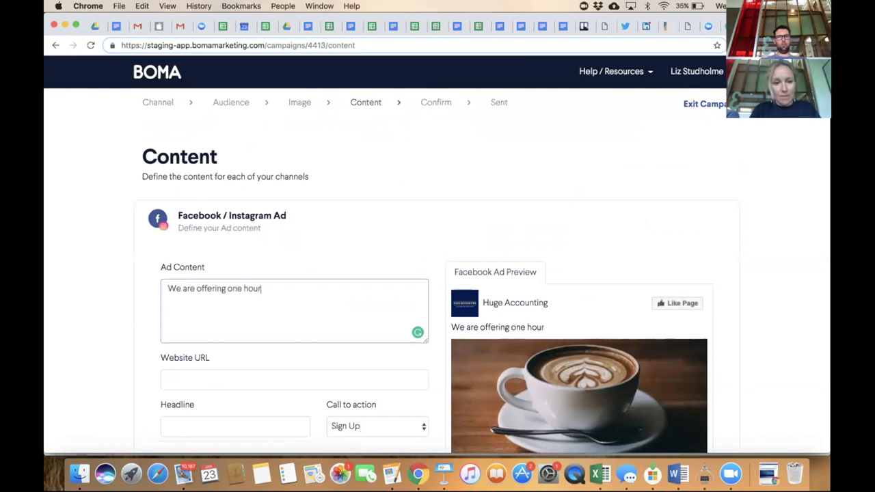
type(" a")
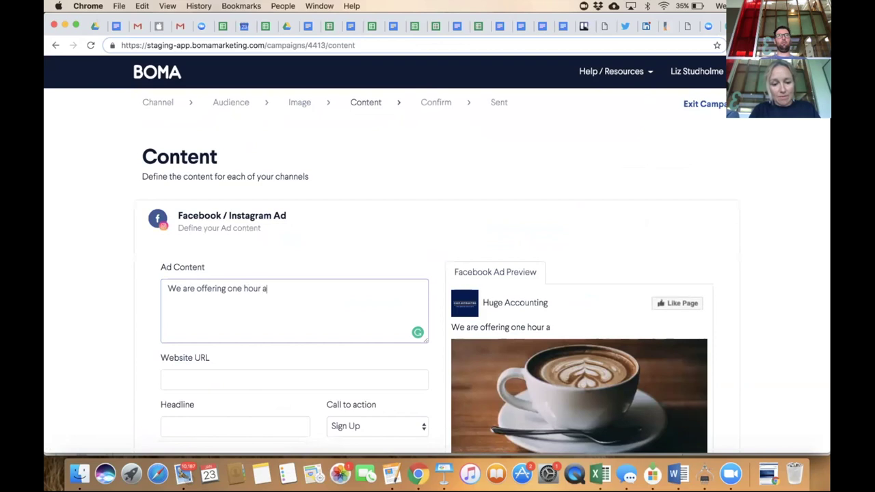
type("dvisory free for")
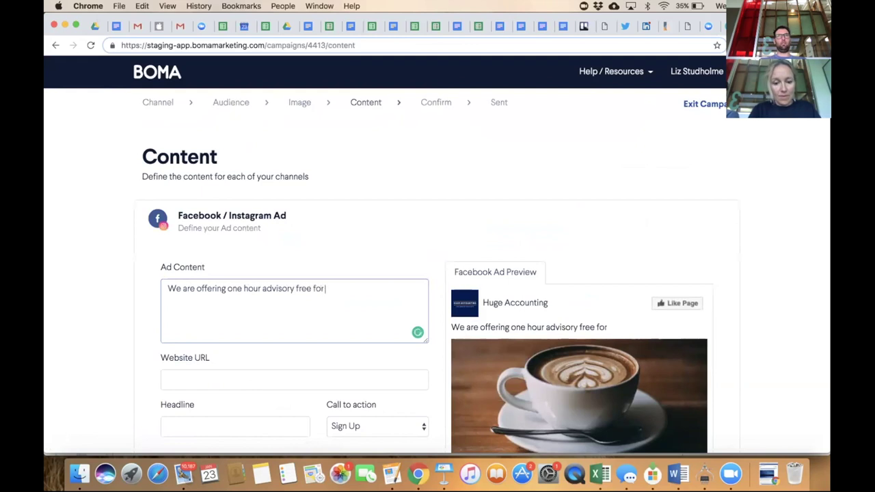
type(" your bs")
key("BackSpace")
key("BackSpace")
key("BackSpace")
type("bsu")
key("BackSpace")
key("BackSpace")
type("usines")
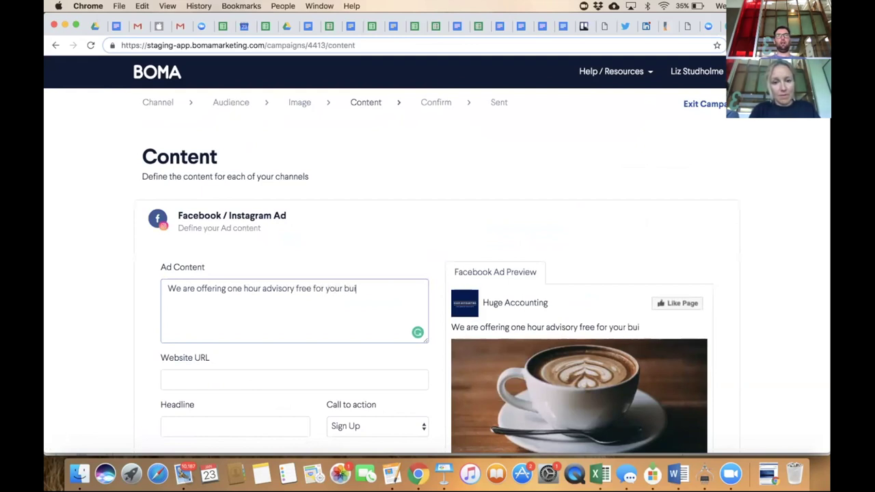
type("s")
type("!")
Continue the ad text with "and we will make the coffee. Get in quick, spaces are limited.".
type("and we will make the")
type(" oc")
type("o")
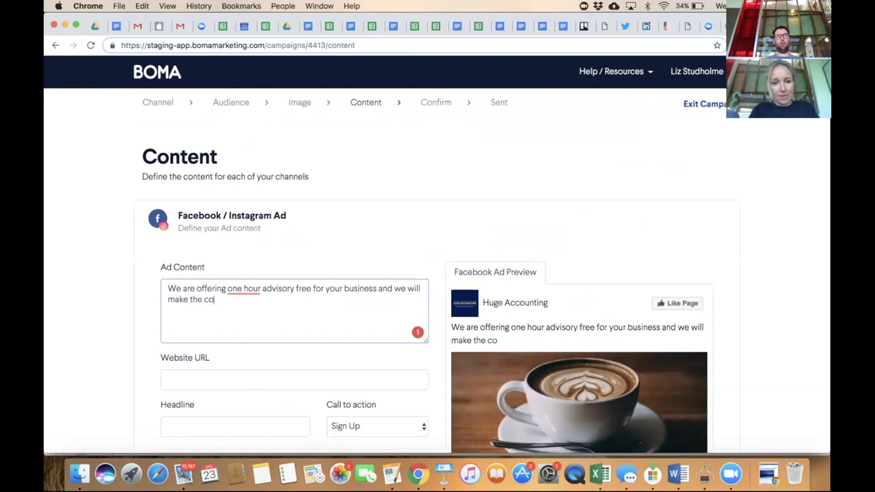
type("ffee. Get")
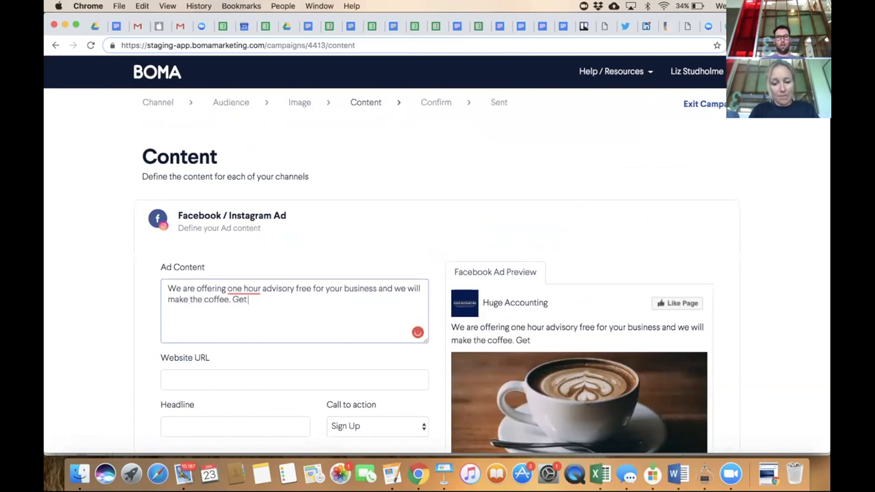
type(" in quick, spaces are l")
type("imted")
key("BackSpace")
key("BackSpace")
key("BackSpace")
key("BackSpace")
type("mited.")
Insert the sentence "No obligation." before "Get in quick" in the ad text.
left_click(232, 299)
type("No obligation")
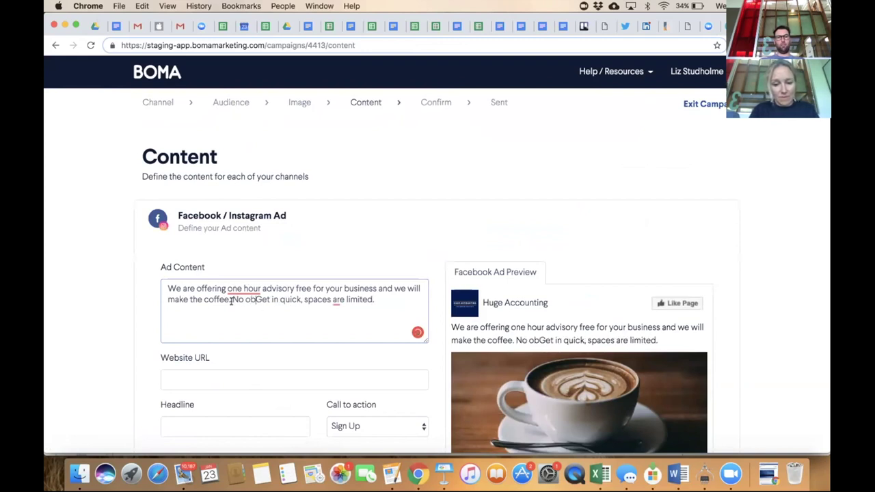
type(".")
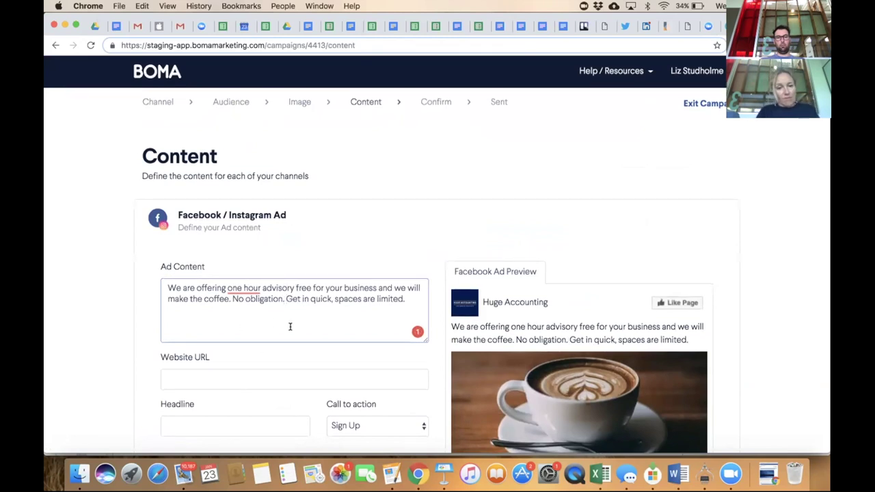
Fill the ad's headline with the suggested "Free advice and the coffee is on us!".
scroll(290, 327, "down", 1)
left_click(192, 389)
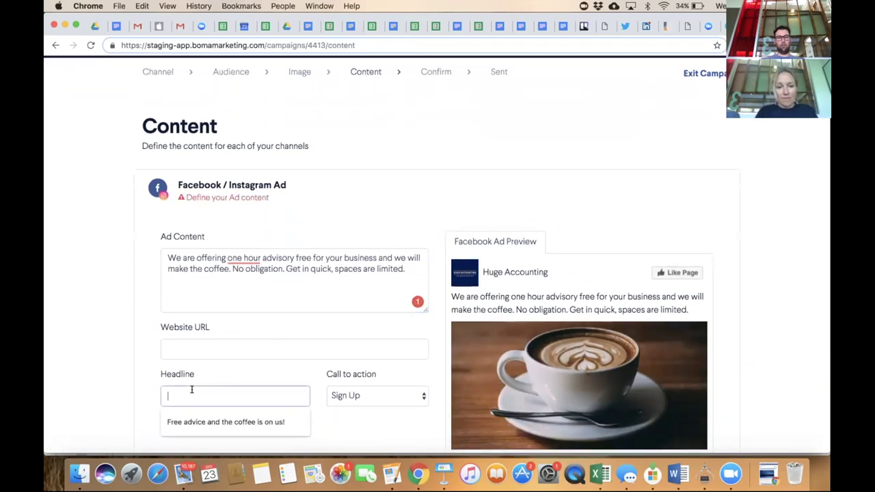
left_click(195, 421)
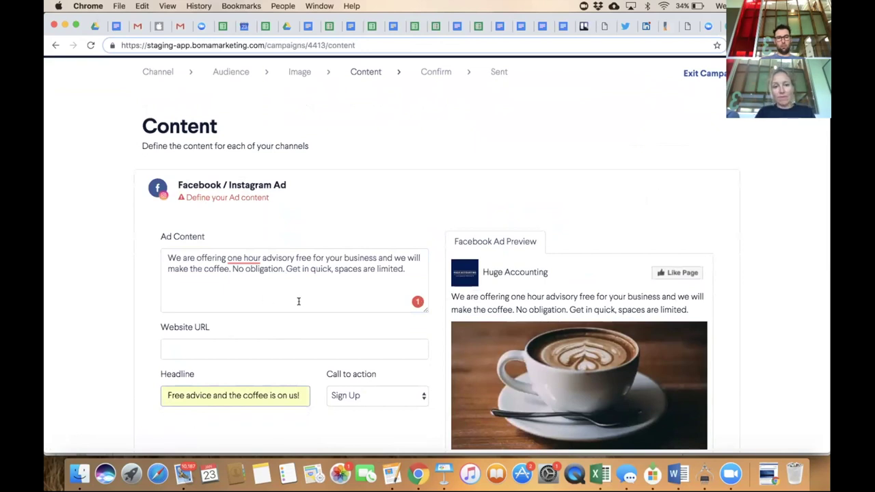
Correct "one hour" in the ad text to the suggested spelling "one-hour".
scroll(298, 301, "down", 1)
mouse_move(246, 233)
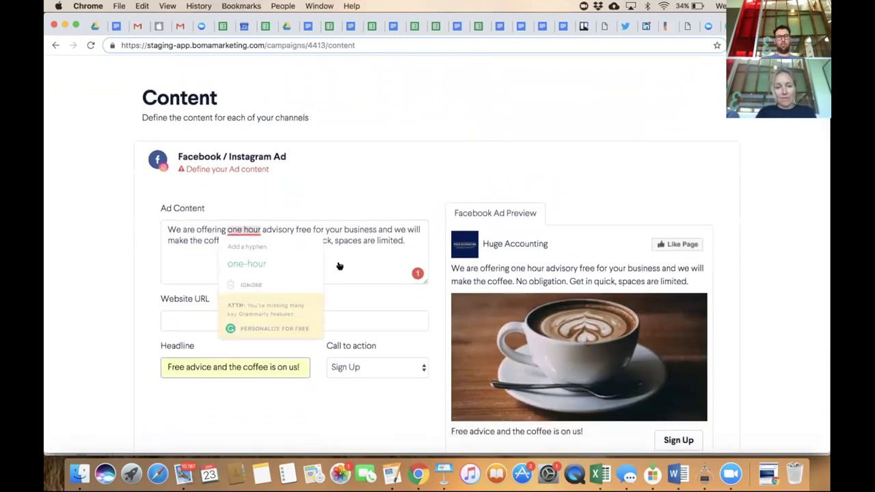
left_click(250, 265)
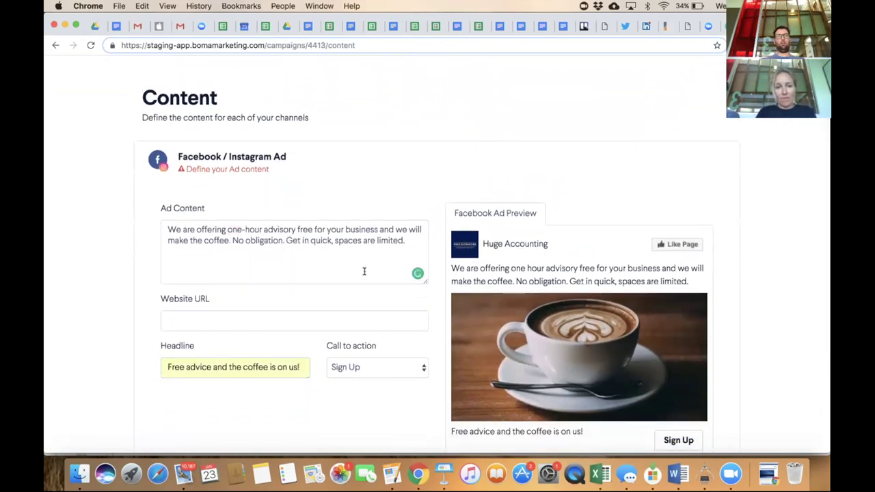
Insert the word "small" before "business" in the ad text.
scroll(363, 272, "down", 2)
left_click(343, 177)
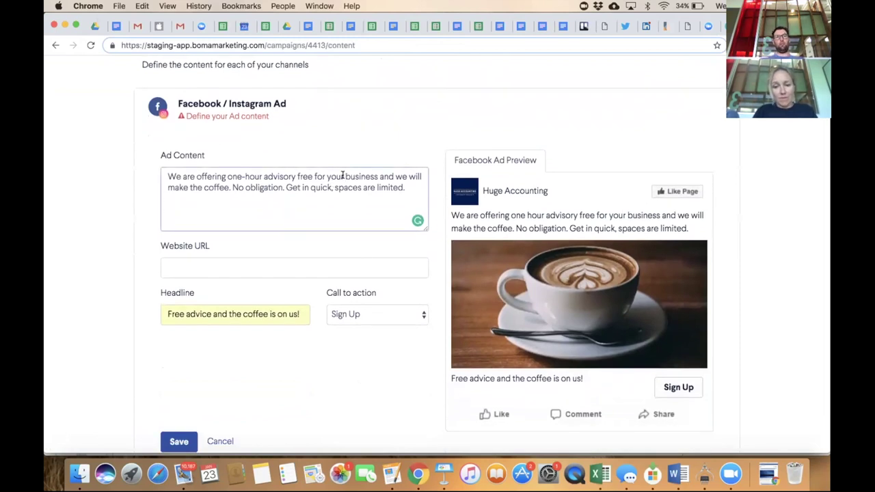
type("small")
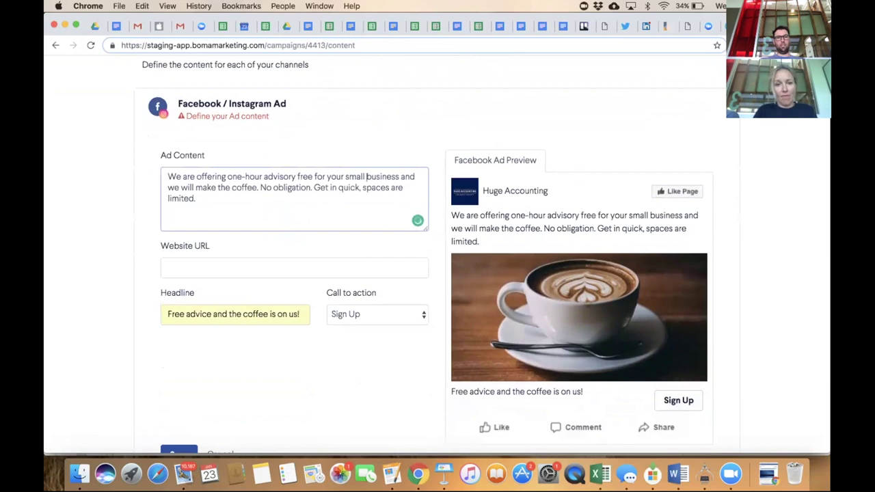
scroll(365, 222, "down", 1)
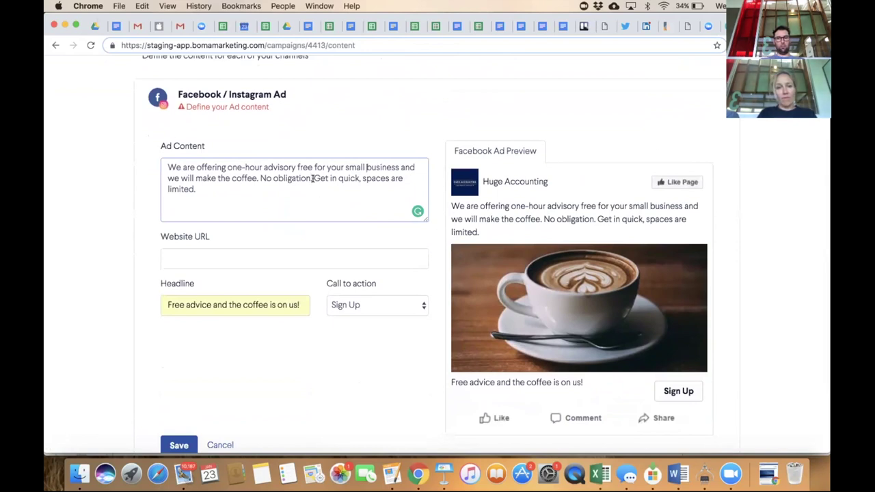
Start a new line before "Get in quick" in the ad text and set the call to action to Book Now.
key("Return")
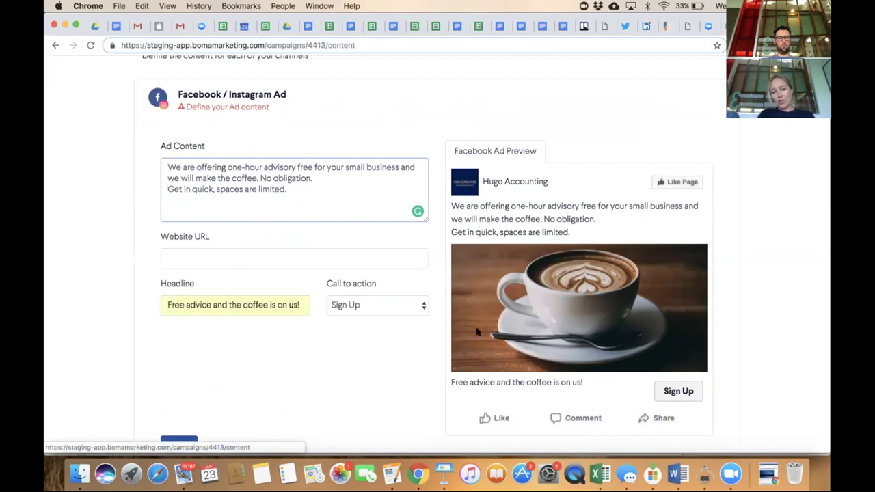
left_click(416, 306)
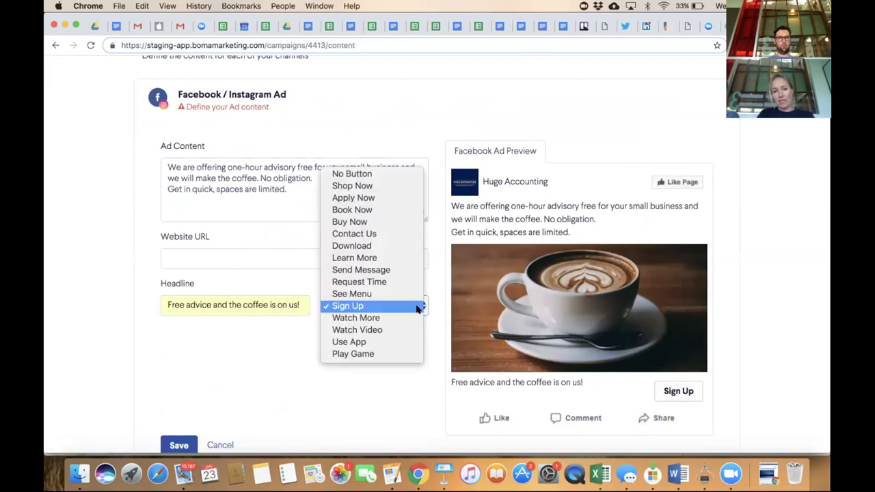
left_click(360, 208)
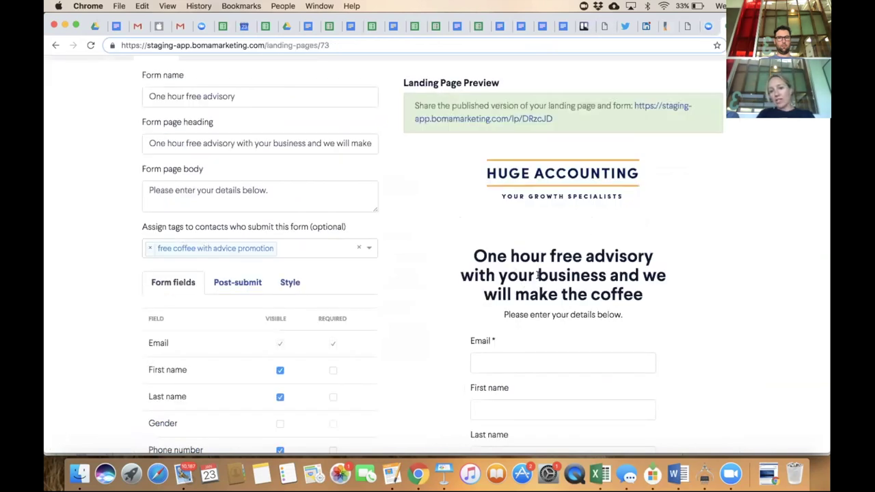
Copy the published link of the "One hour free advisory" landing page into the ad's Website URL.
scroll(595, 287, "down", 5)
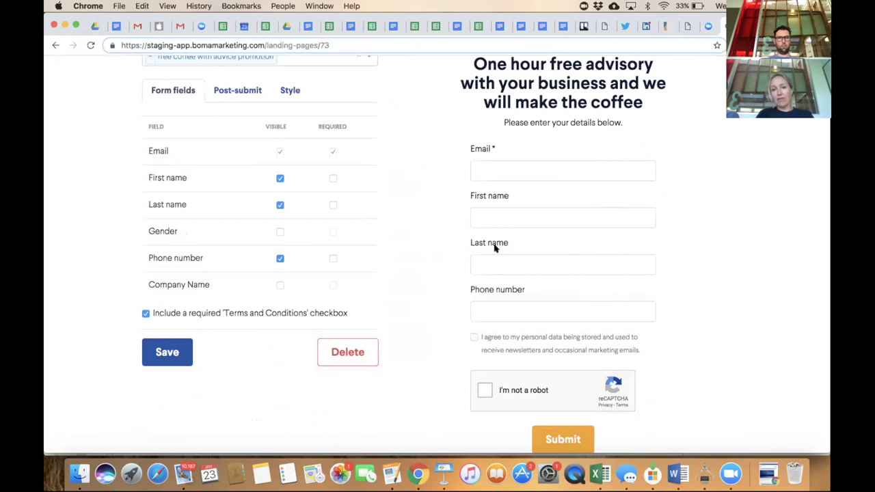
scroll(485, 271, "up", 3)
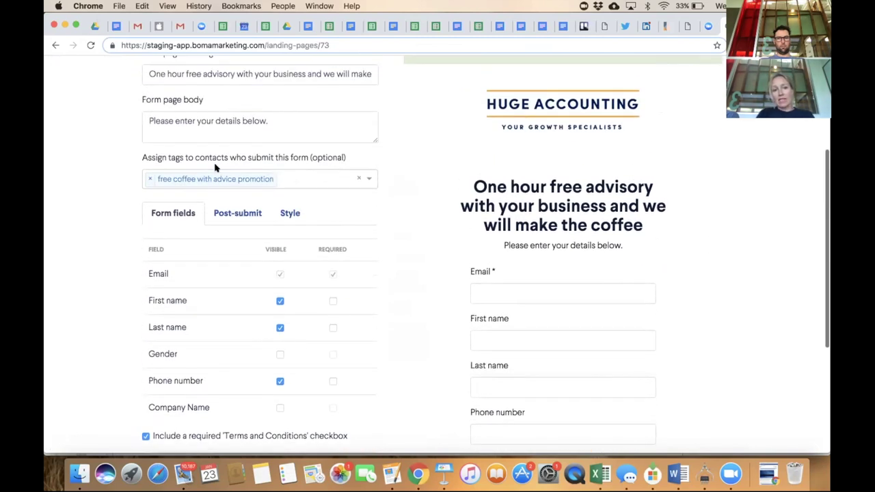
scroll(362, 156, "up", 2)
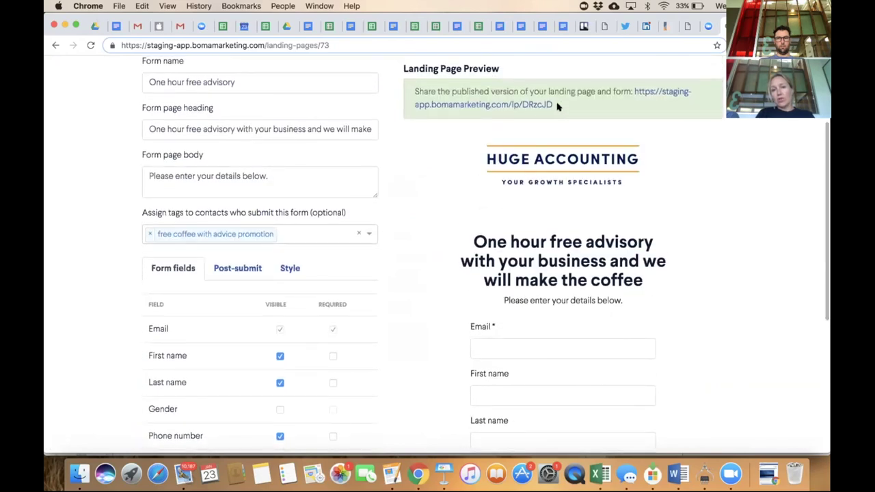
left_click_drag(552, 105, 632, 90)
key("cmd+c")
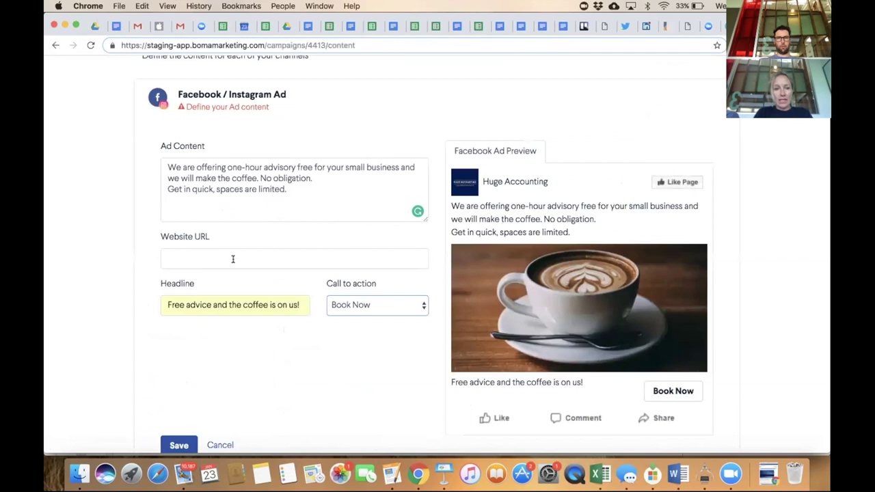
left_click(232, 259)
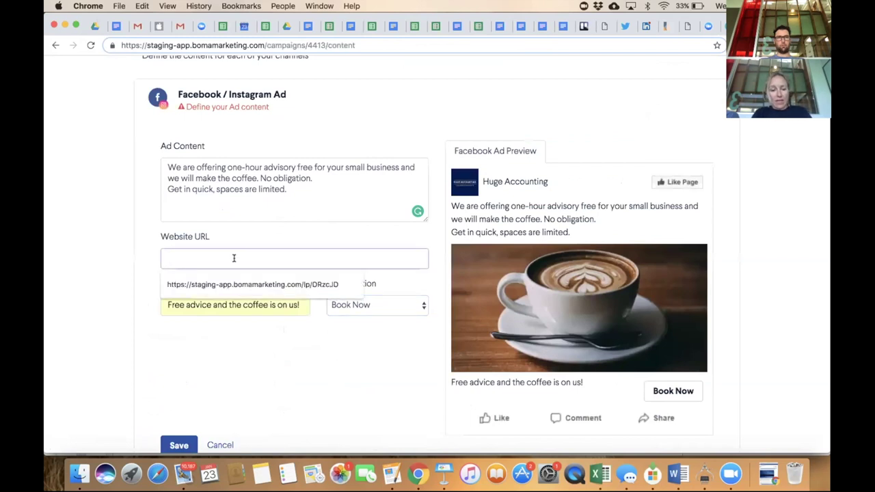
key("cmd+v")
left_click(393, 279)
Save the ad content and continue to the campaign's confirmation stage.
scroll(478, 308, "down", 2)
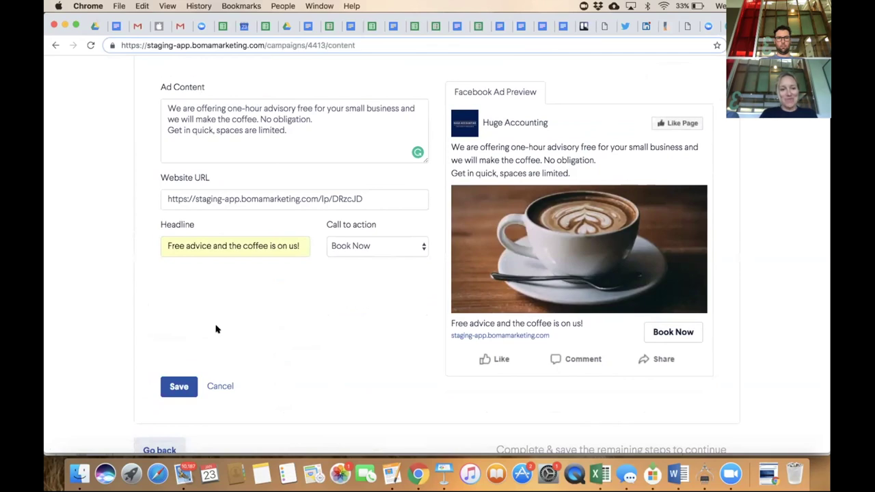
scroll(205, 342, "down", 1)
left_click(175, 381)
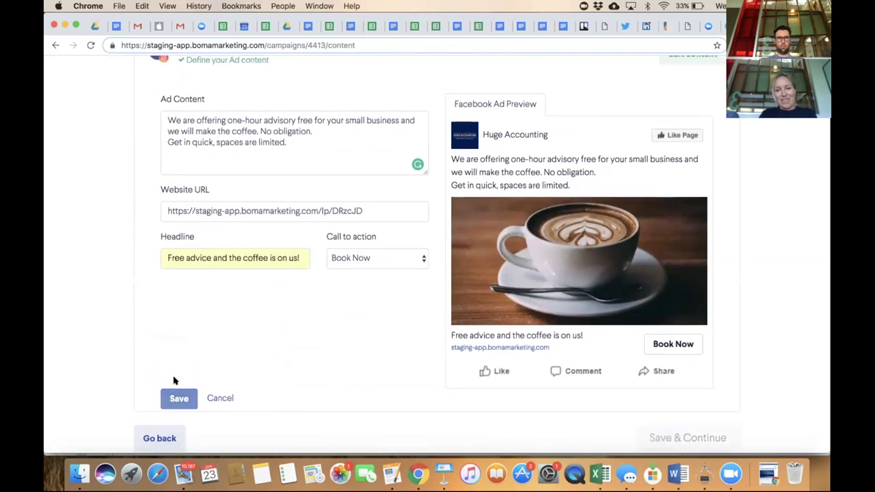
left_click(676, 271)
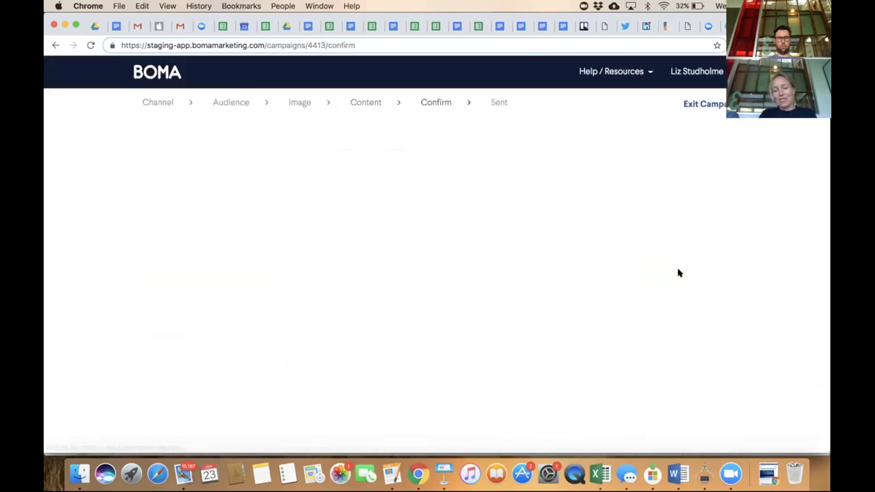
Review the ad's audience, budget, duration, preview and delivery options before sending.
scroll(677, 271, "down", 3)
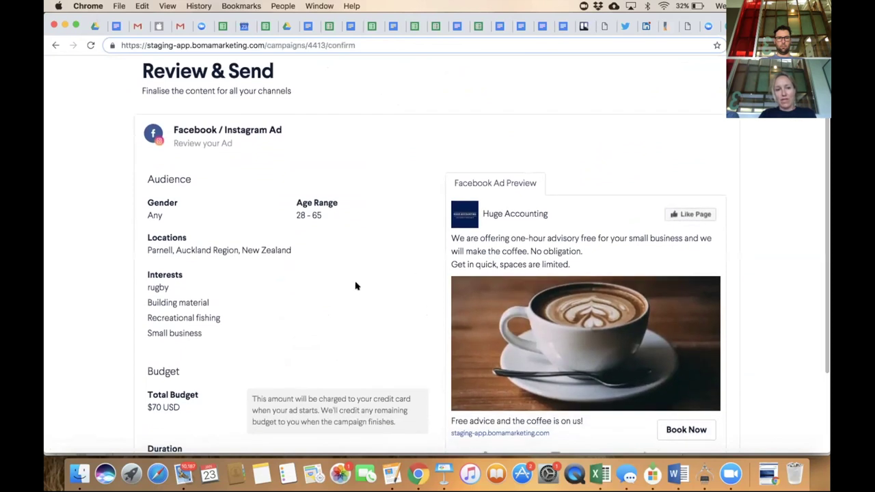
scroll(356, 284, "down", 3)
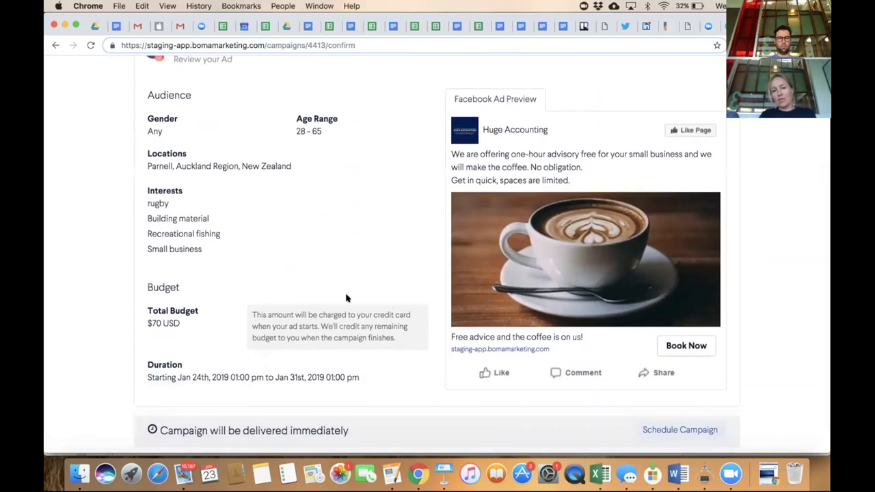
scroll(520, 286, "down", 2)
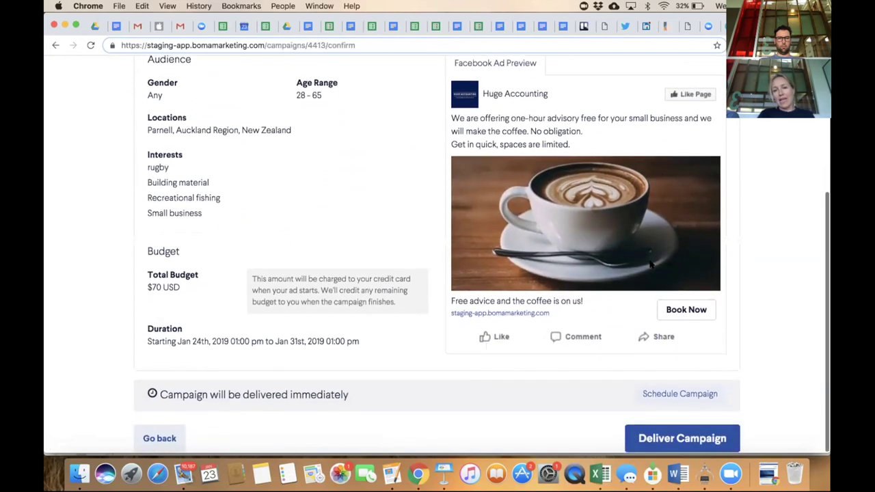
scroll(644, 371, "up", 3)
scroll(644, 371, "up", 2)
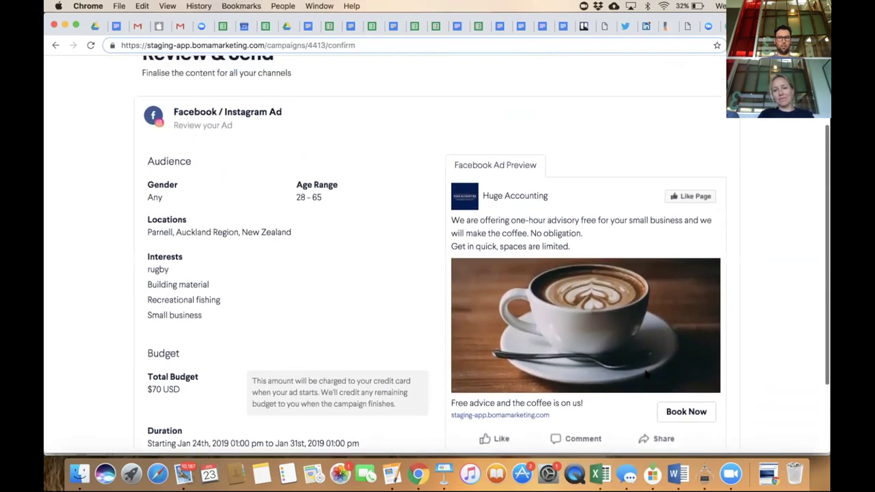
scroll(645, 373, "down", 2)
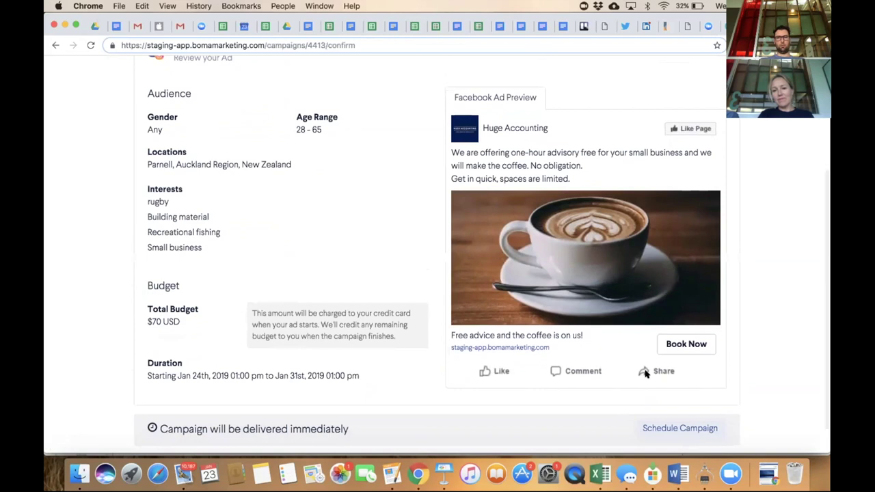
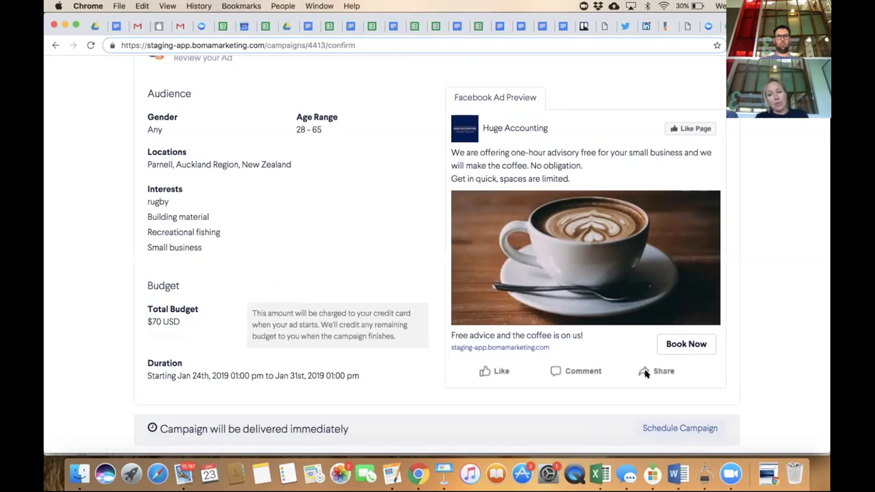
Exit the ad campaign without delivering it and go to the dashboard.
scroll(584, 398, "up", 3)
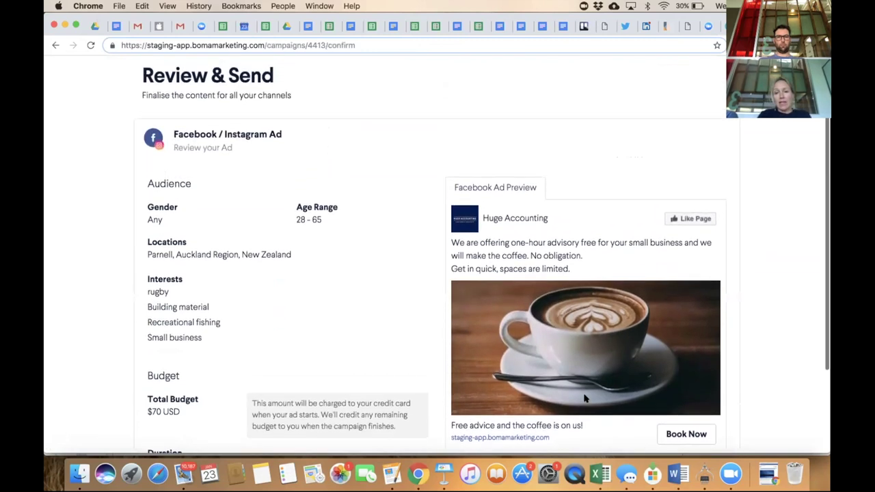
scroll(584, 397, "up", 2)
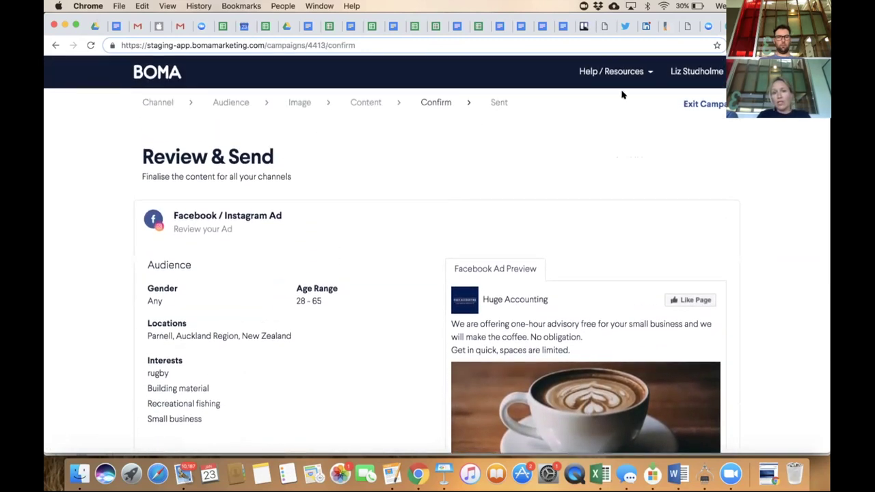
left_click(708, 104)
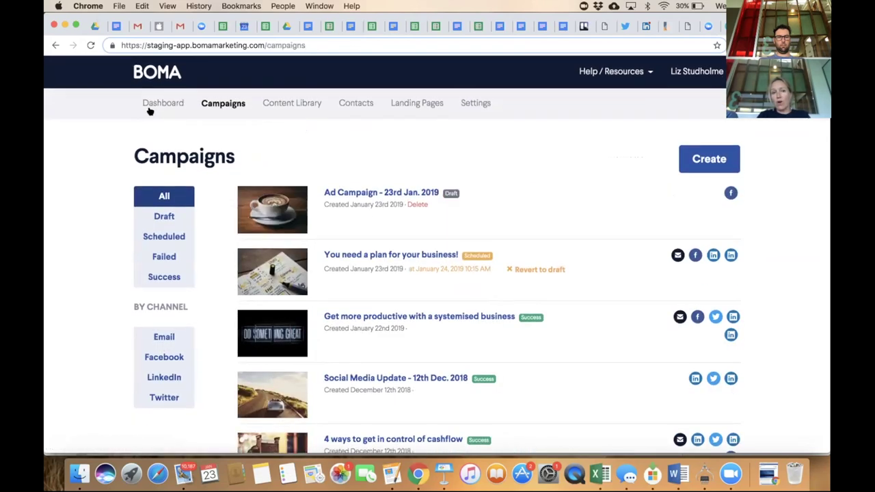
left_click(150, 106)
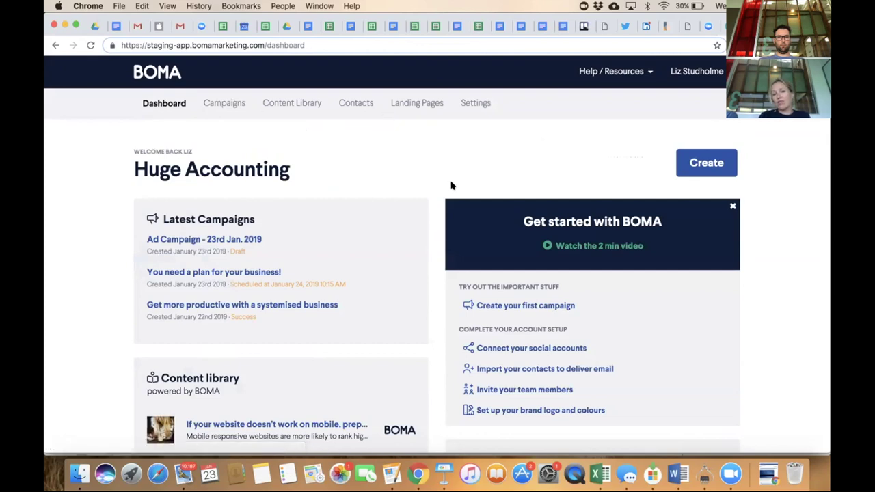
Look over the dashboard's latest campaigns, content library, getting-started links and analytics section.
scroll(451, 185, "down", 5)
scroll(451, 185, "up", 3)
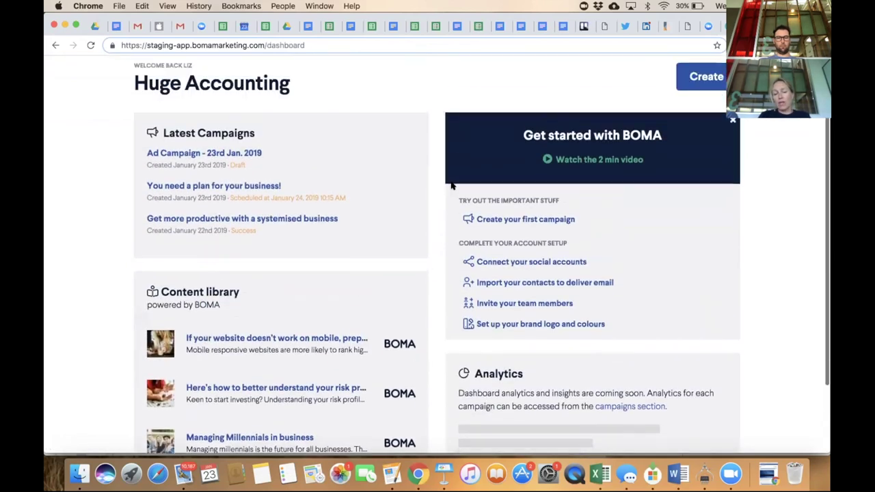
scroll(451, 185, "up", 3)
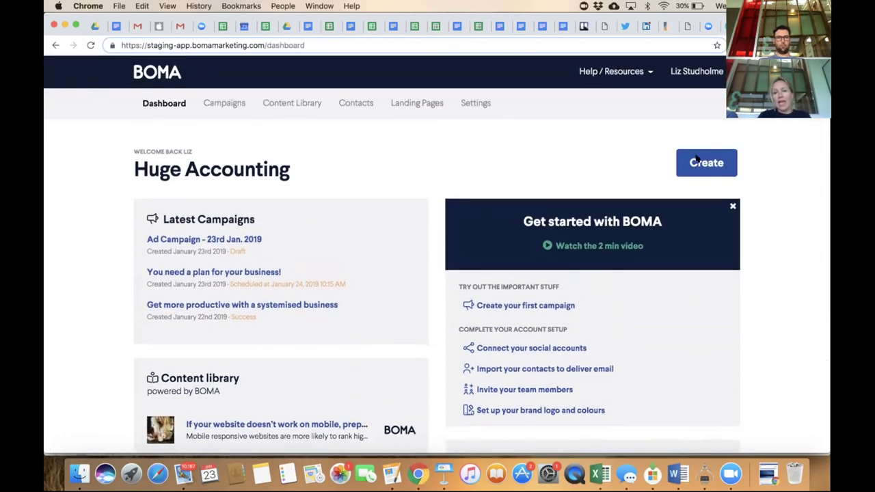
left_click(699, 161)
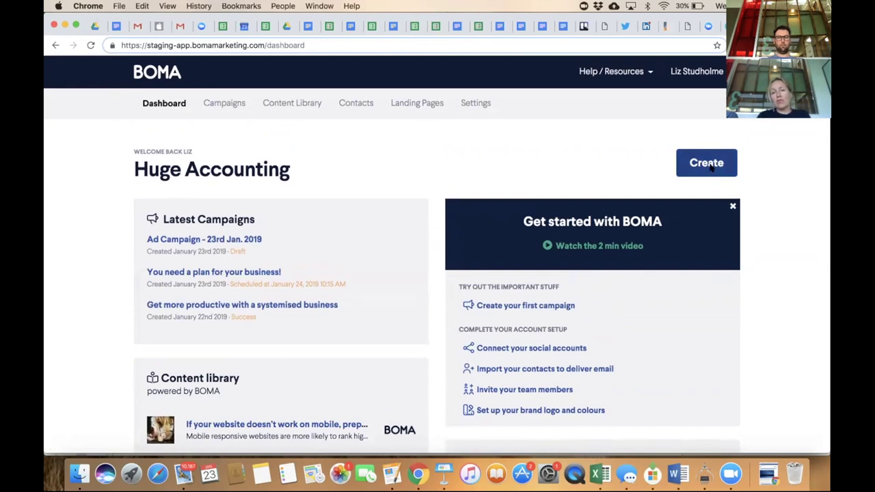
scroll(475, 278, "down", 3)
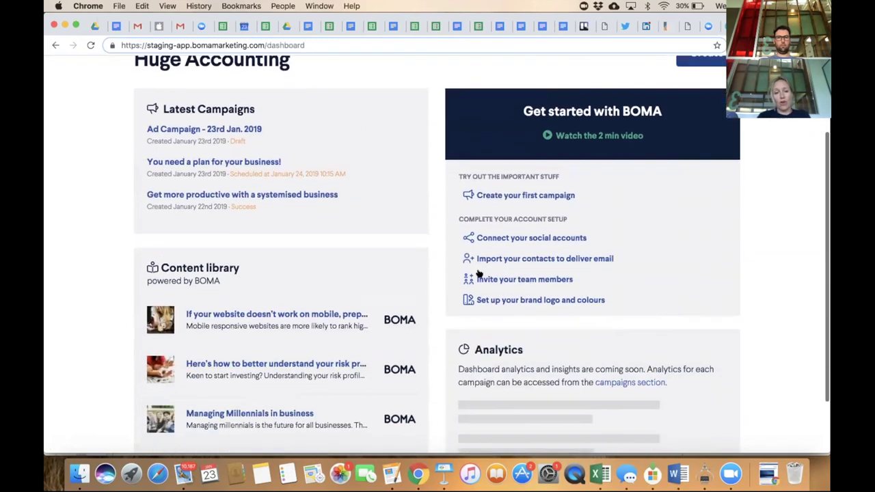
scroll(434, 377, "up", 3)
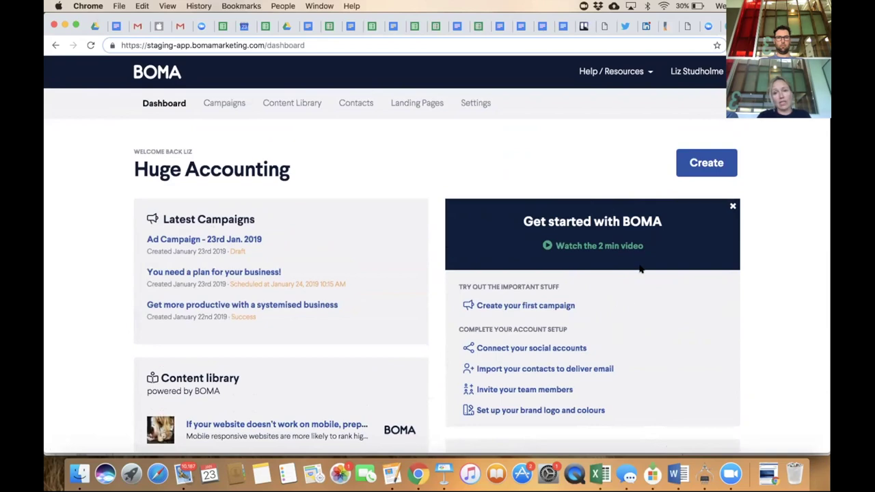
Create a Social Media Update campaign with the suggested name and choose Website URL as its starting point.
left_click(703, 162)
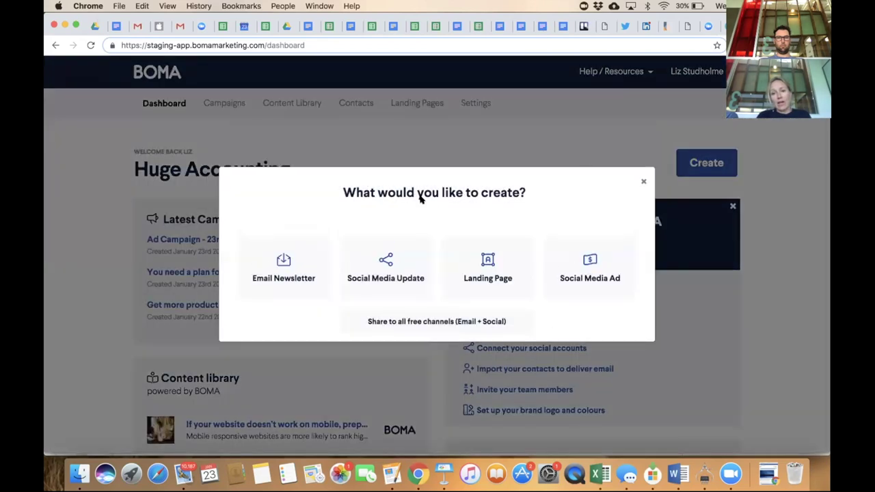
left_click(370, 267)
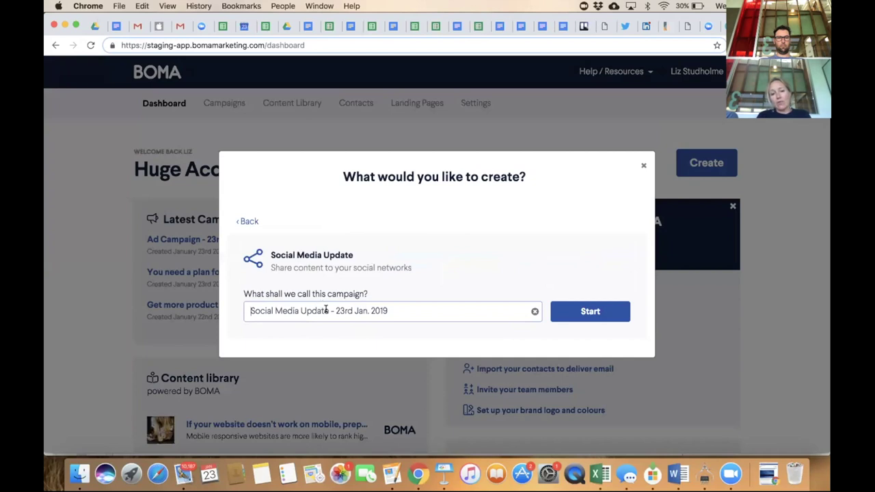
left_click(590, 312)
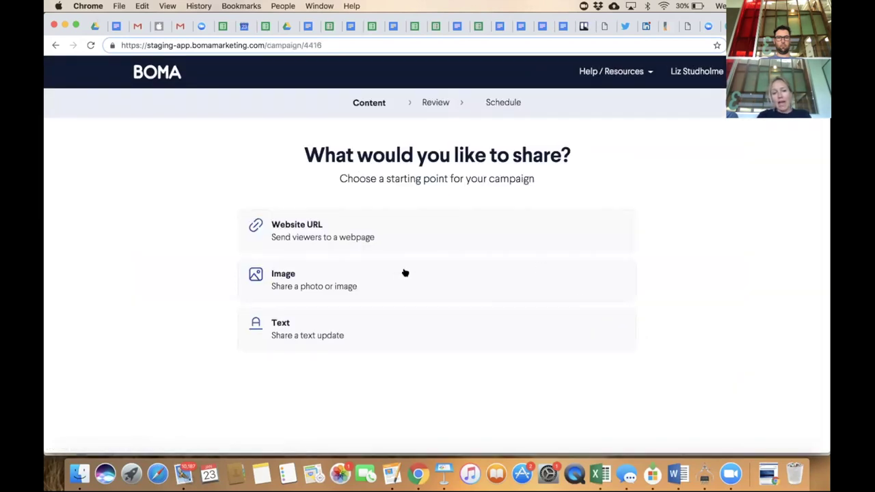
left_click(307, 237)
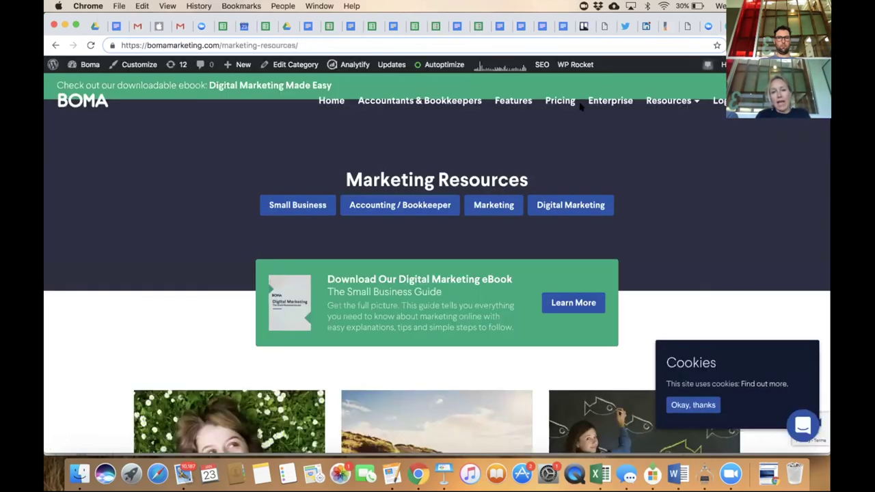
Open the article "Grow your Business's Network on Social Media – 7 Key Ways" from BOMA's Marketing Resources page.
scroll(579, 106, "down", 2)
scroll(580, 106, "down", 5)
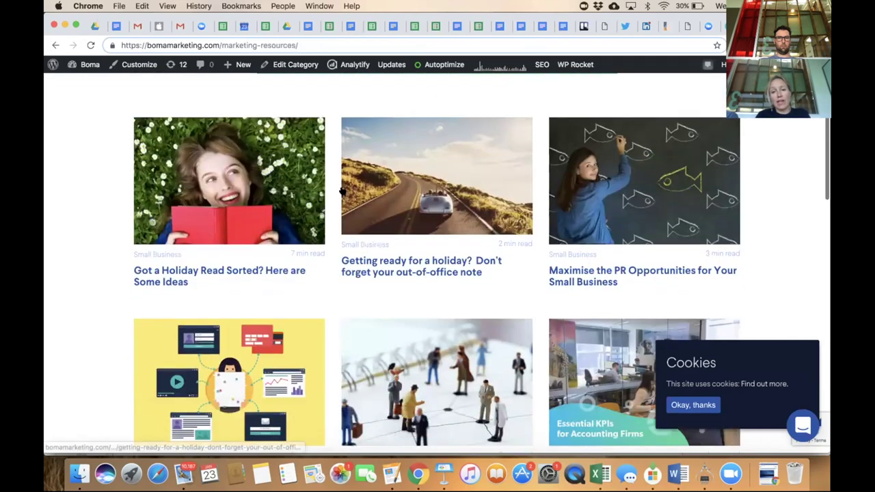
scroll(418, 234, "down", 5)
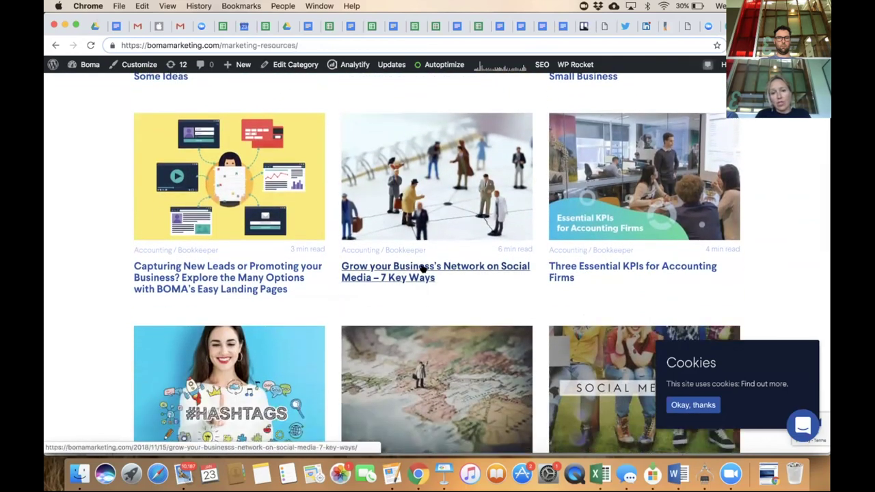
left_click(421, 268)
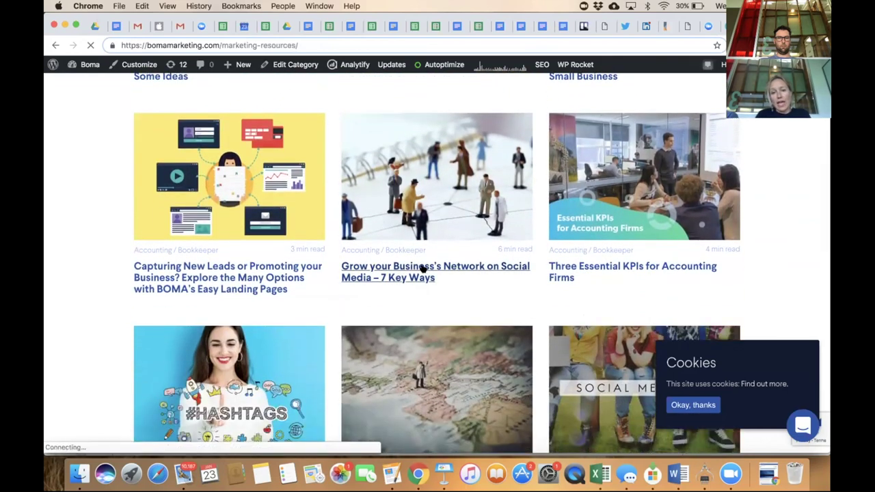